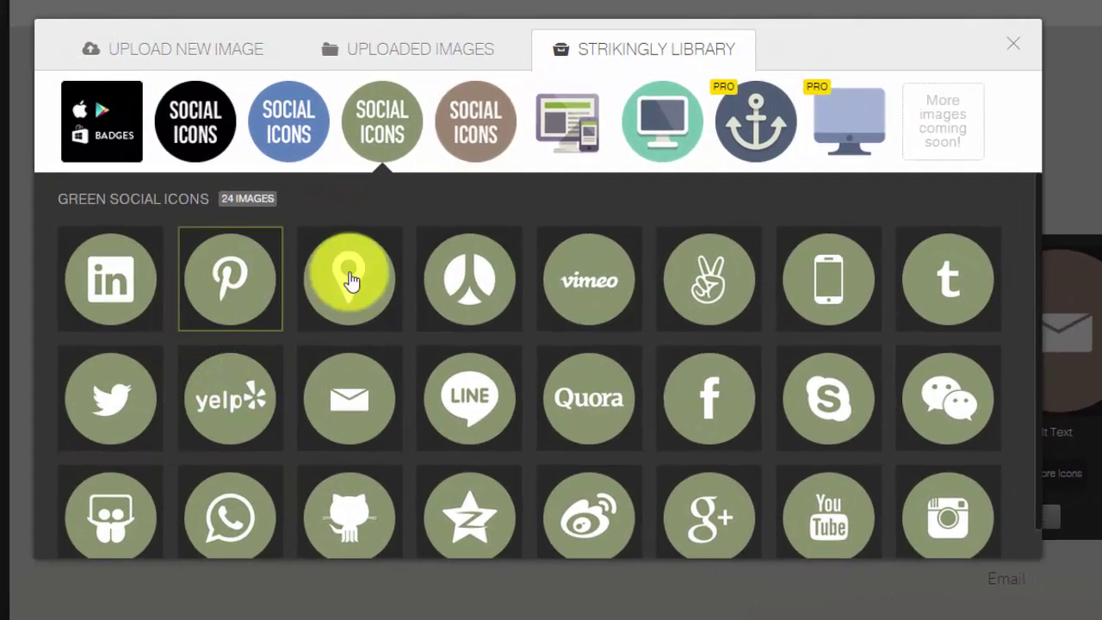
Give the newest item in the Let's Chat section the green Facebook icon and change its caption to Facebook
left_click(680, 408)
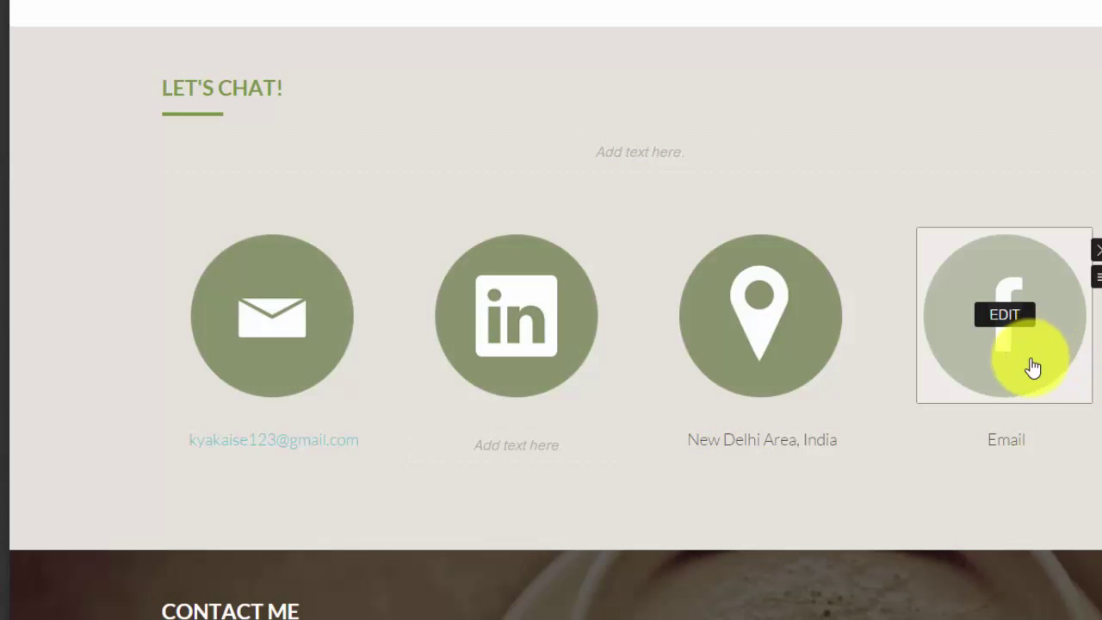
left_click(1019, 441)
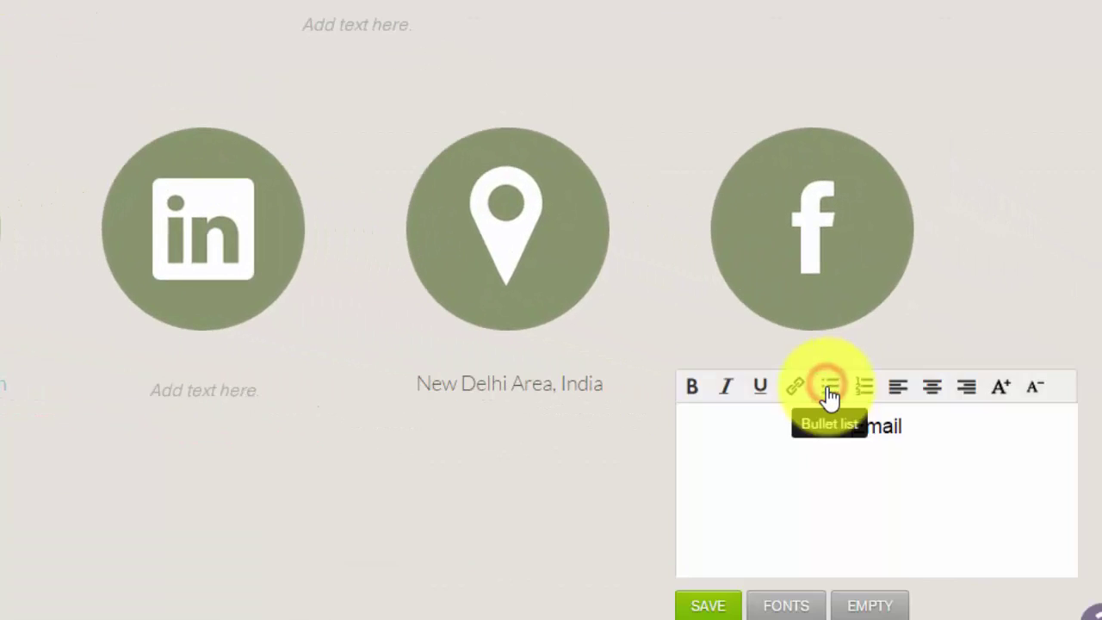
left_click_drag(928, 429, 858, 425)
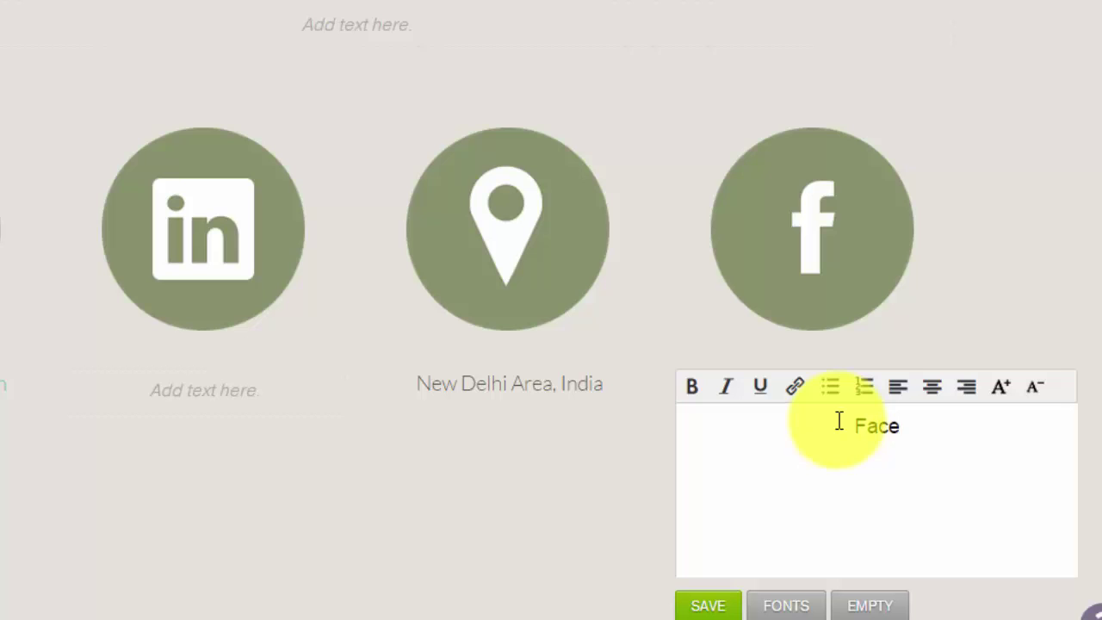
type("Facebook")
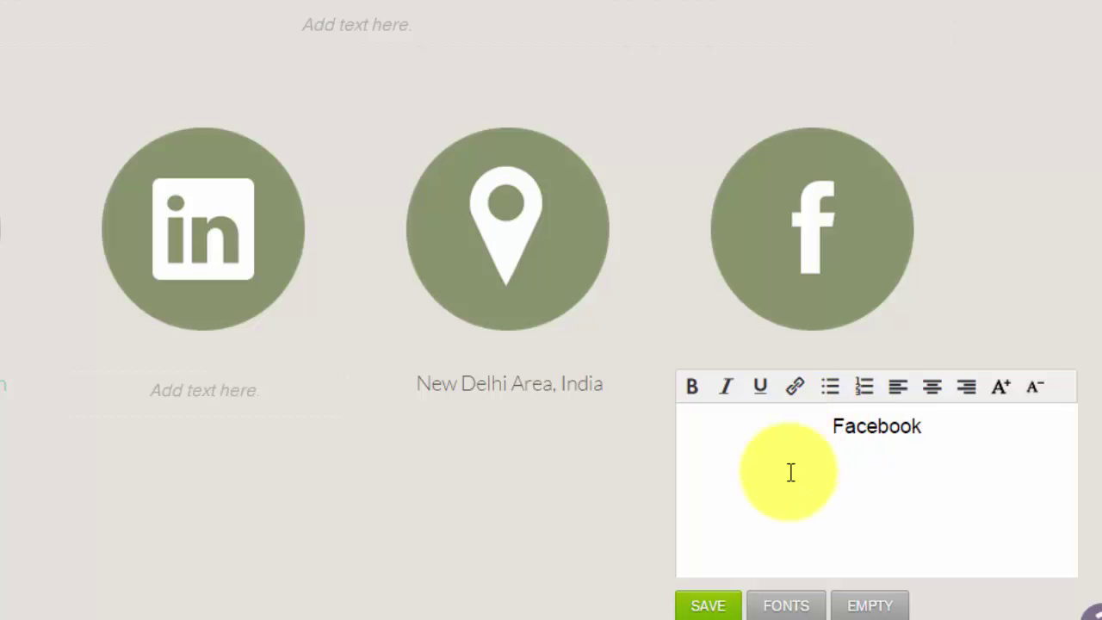
left_click(704, 603)
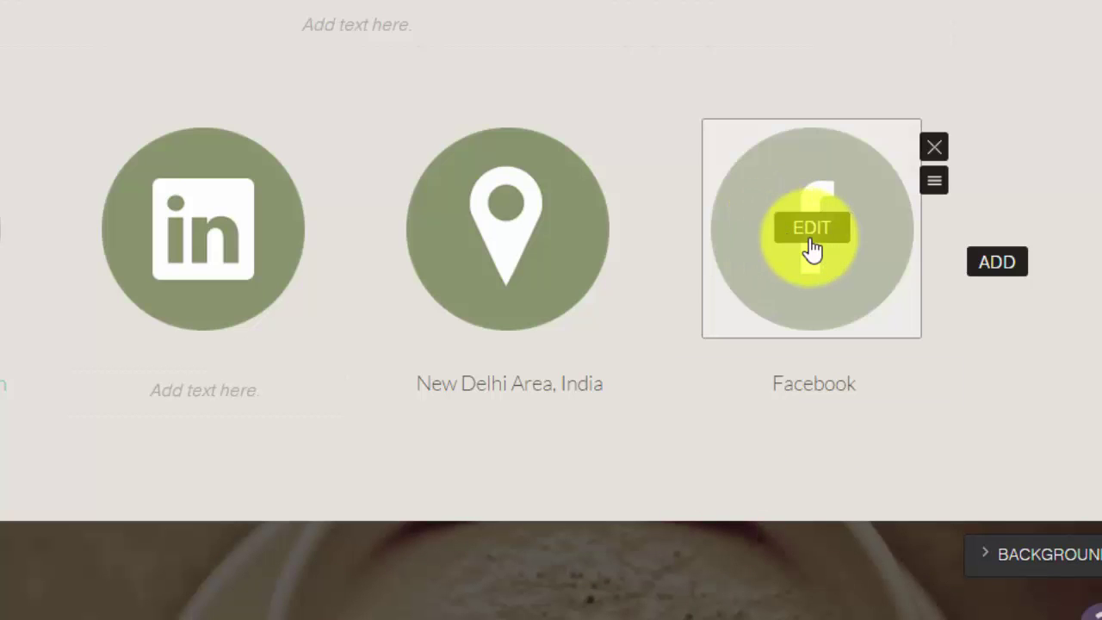
left_click(813, 240)
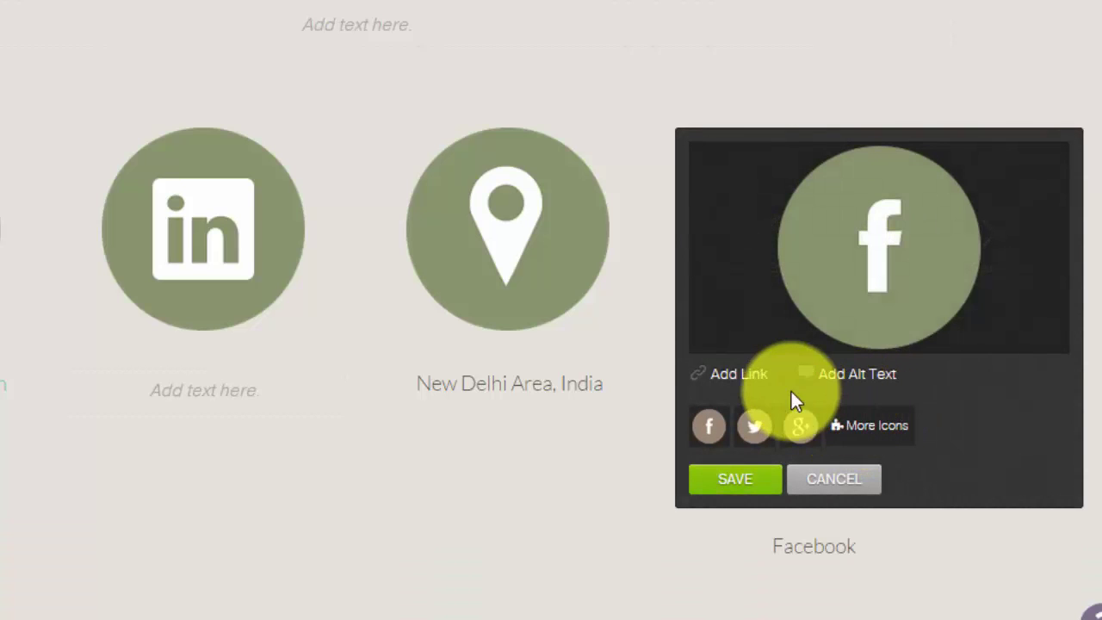
left_click(734, 376)
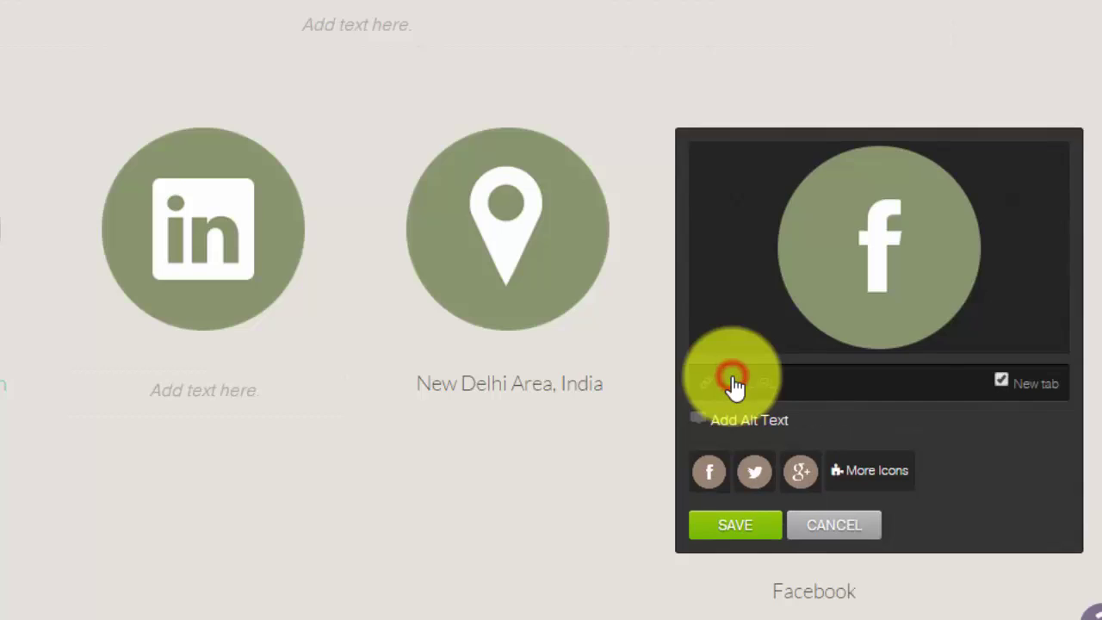
mouse_move(392, 614)
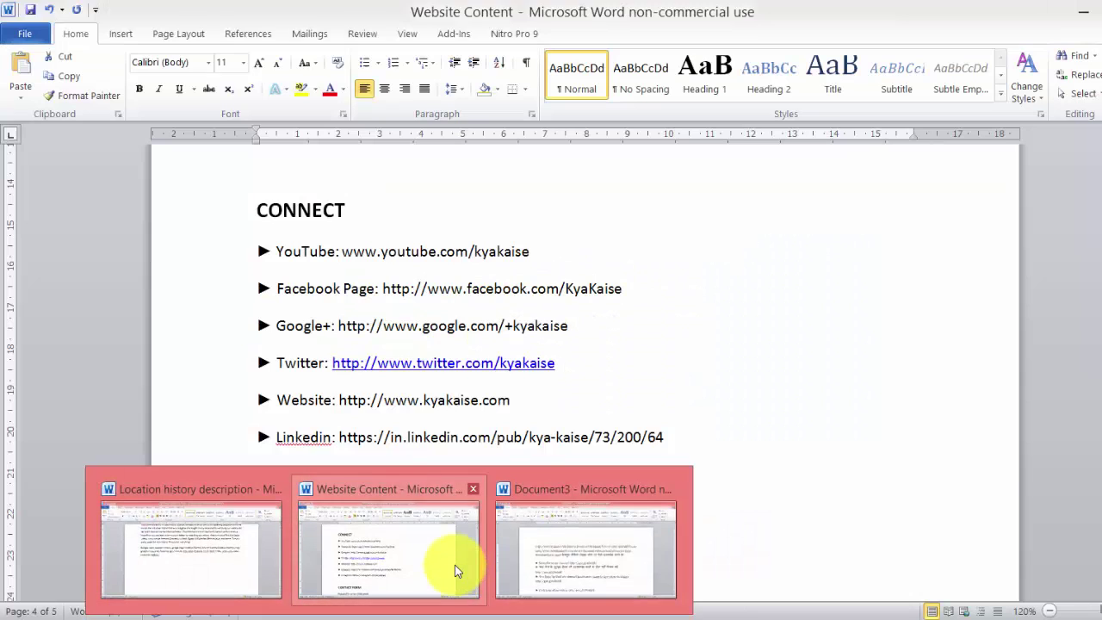
left_click(455, 566)
left_click(634, 291)
left_click_drag(633, 291, 384, 289)
key("ctrl+c")
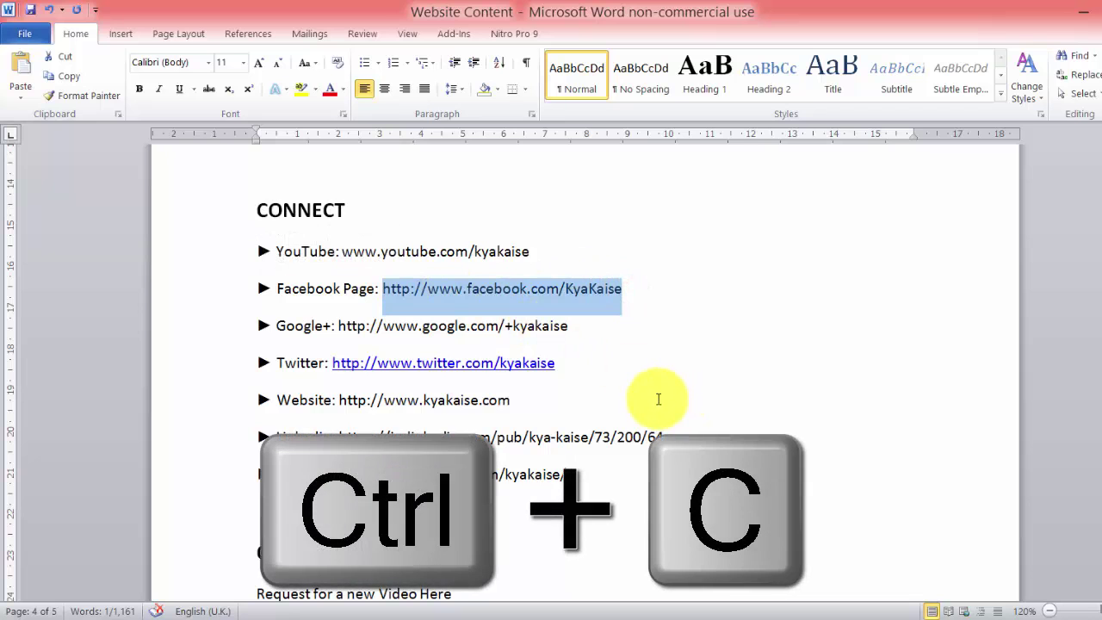
Switch back to Strikingly, paste the copied Facebook page address as the Facebook icon's link and save it
key("alt+Tab")
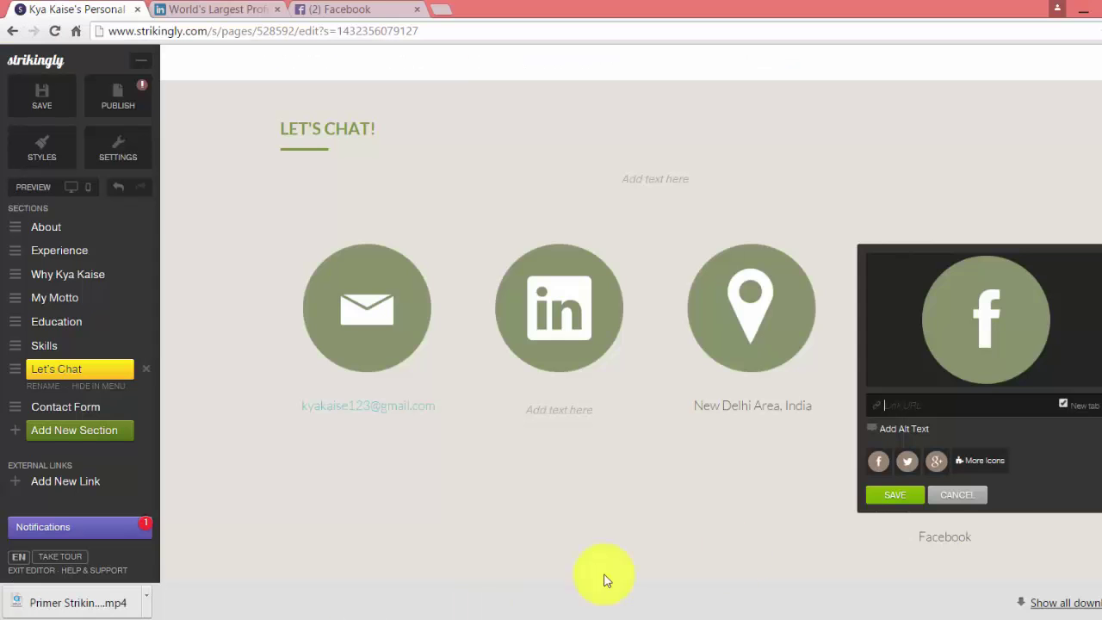
left_click(976, 395)
key("ctrl+v")
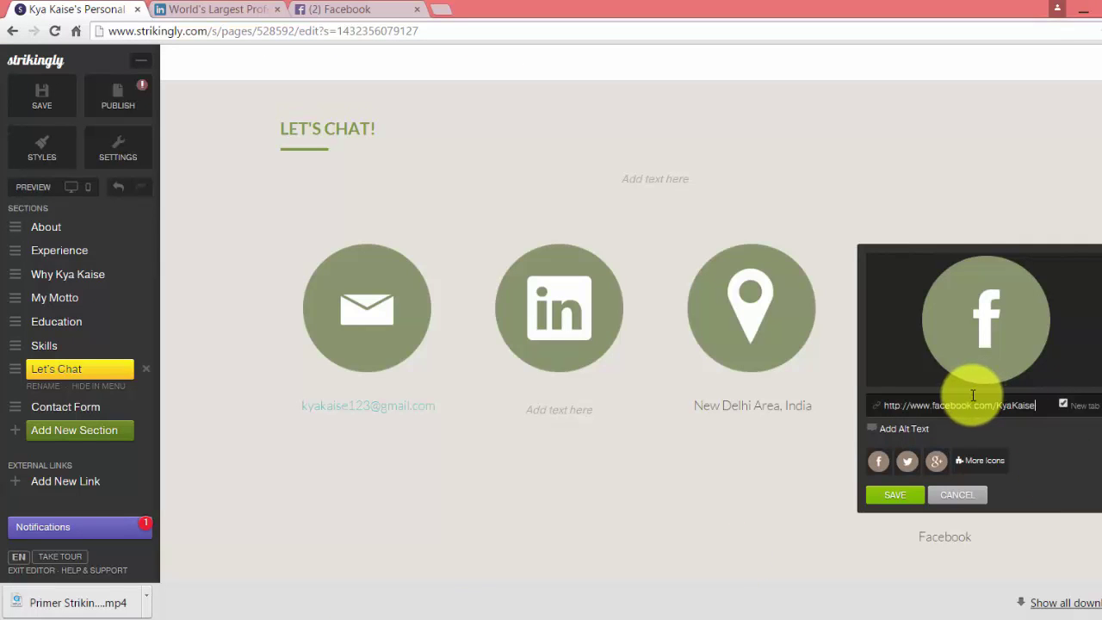
left_click(897, 498)
Add another item after Facebook in the Let's Chat section and give it the green Pinterest icon
mouse_move(919, 312)
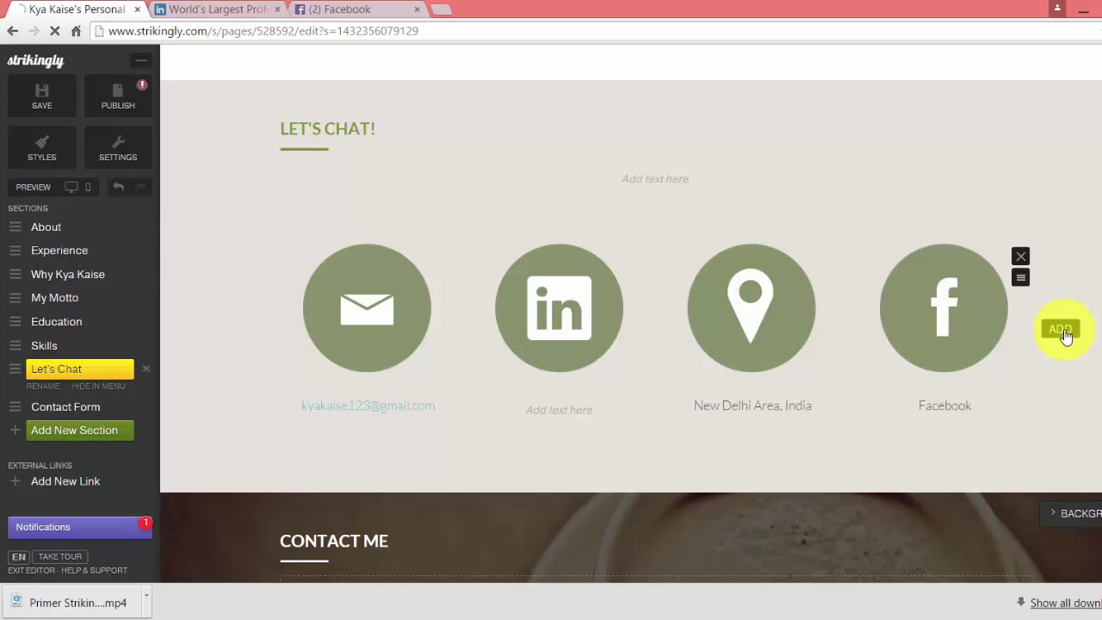
left_click(1063, 333)
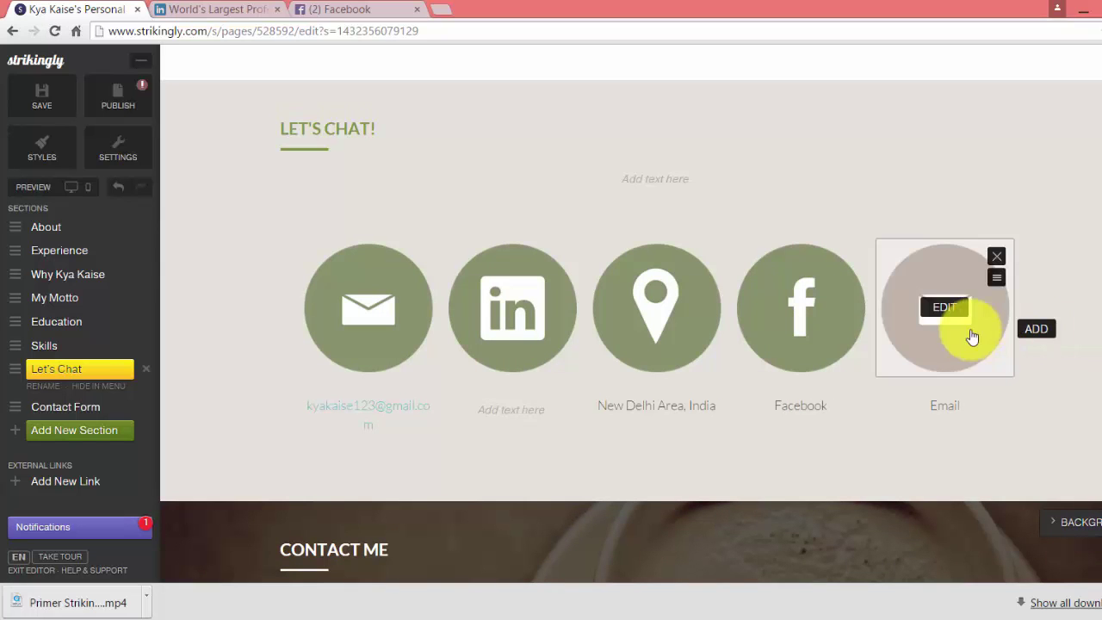
left_click(946, 308)
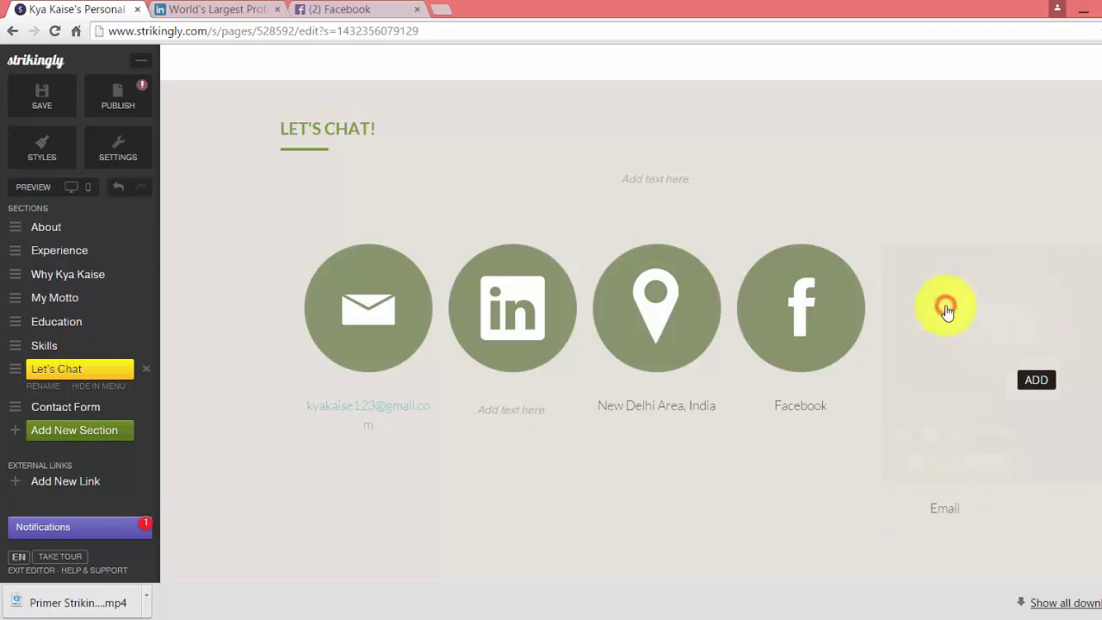
left_click(1013, 313)
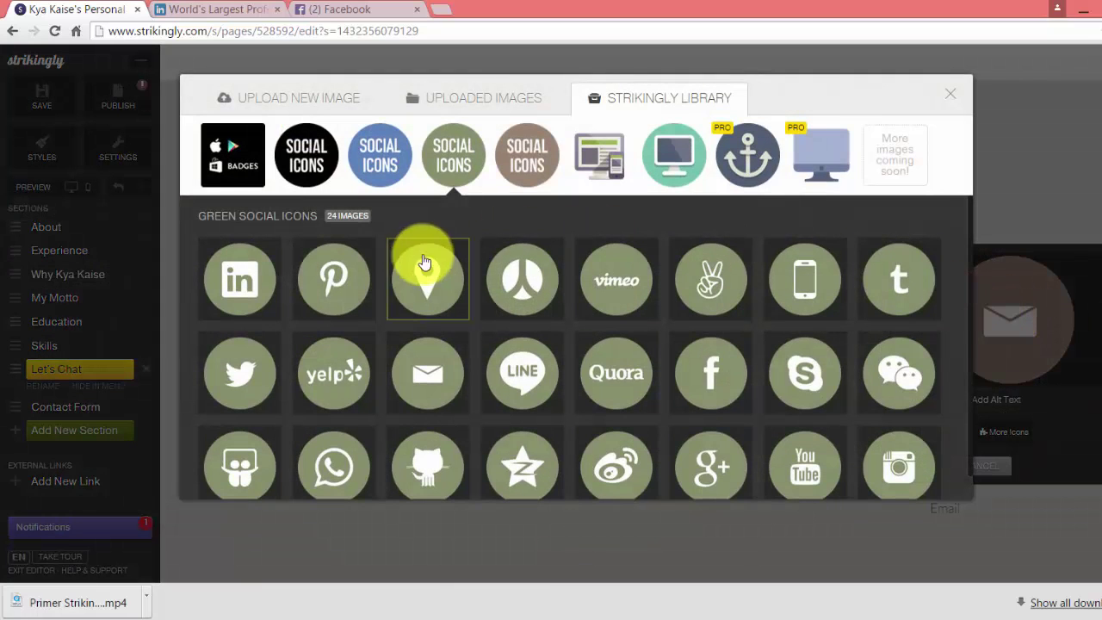
left_click(342, 296)
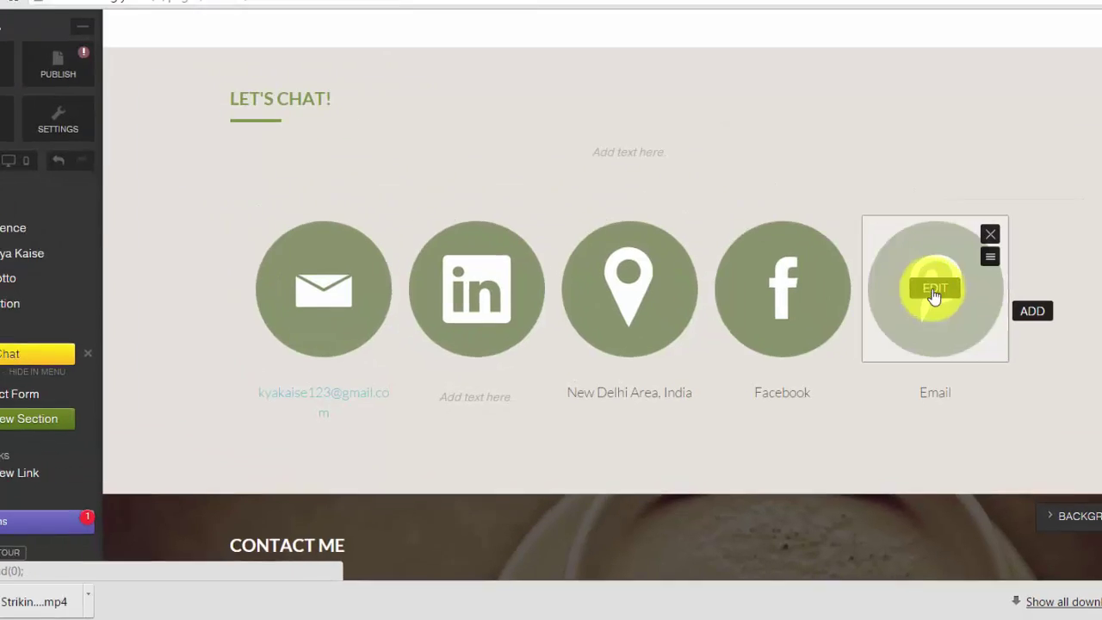
left_click(934, 293)
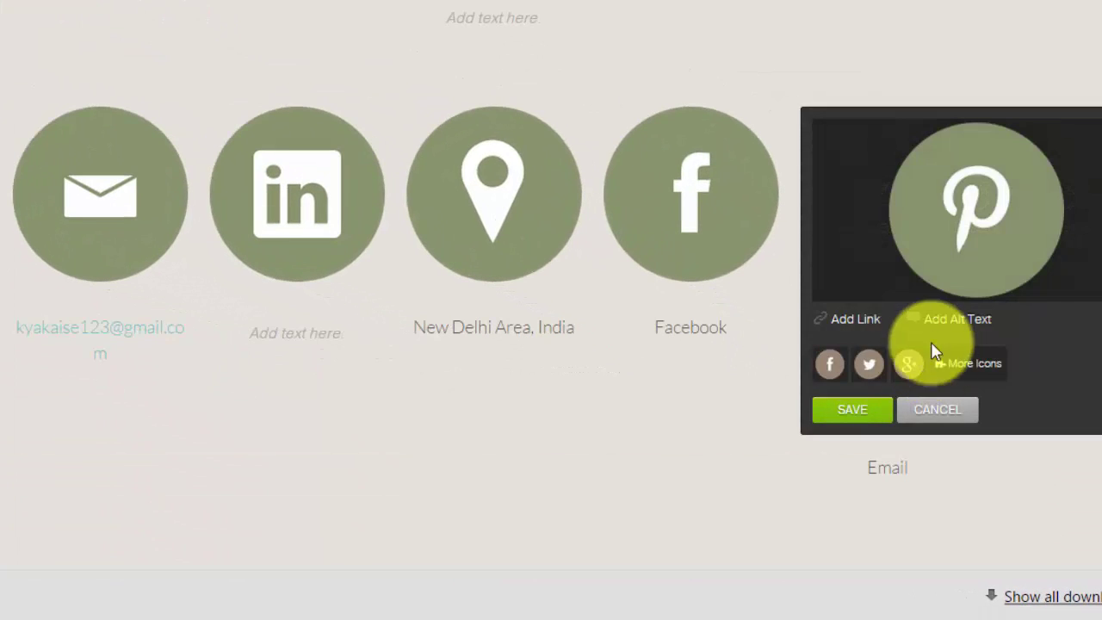
left_click(854, 321)
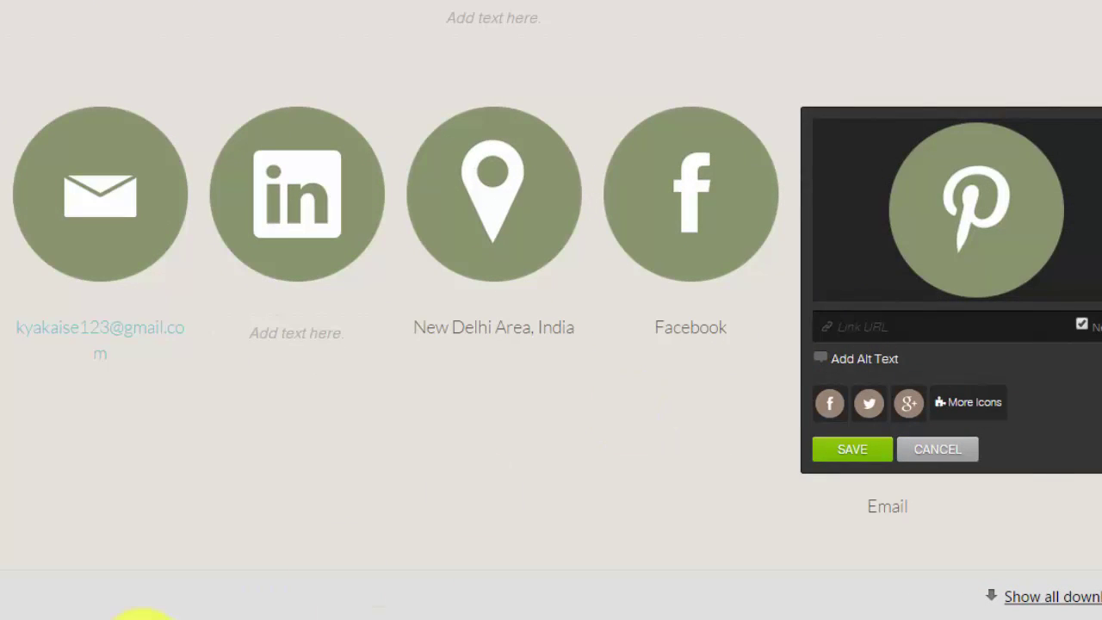
key("ctrl+v")
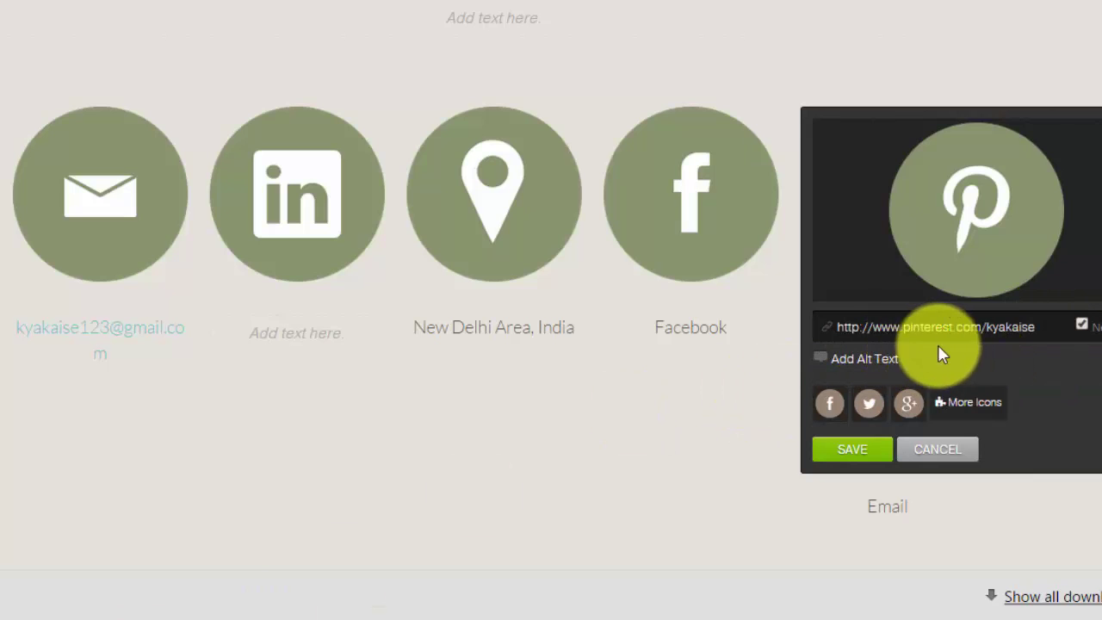
left_click(861, 449)
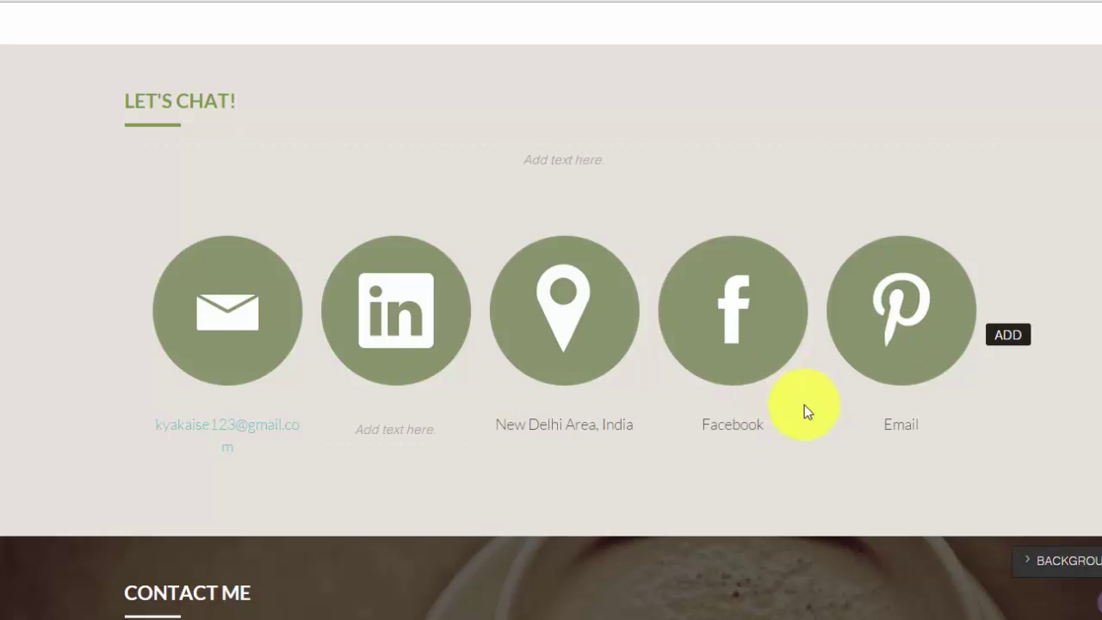
Change the caption under the Pinterest icon to Pinterest and add the caption Linkedin under the LinkedIn icon
left_click(915, 425)
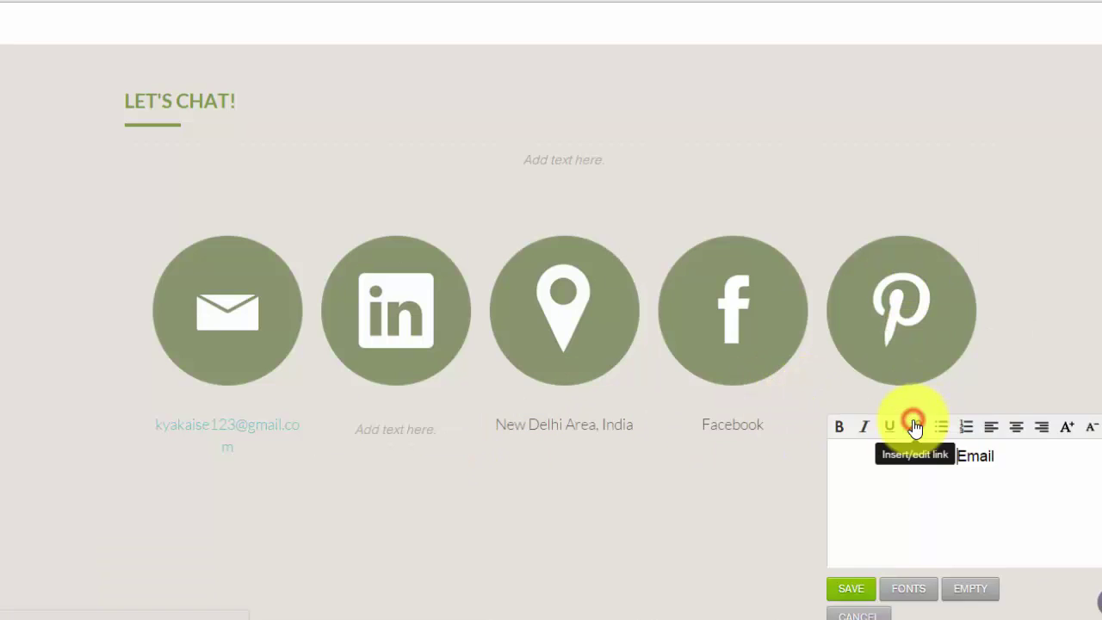
left_click_drag(1017, 453, 959, 456)
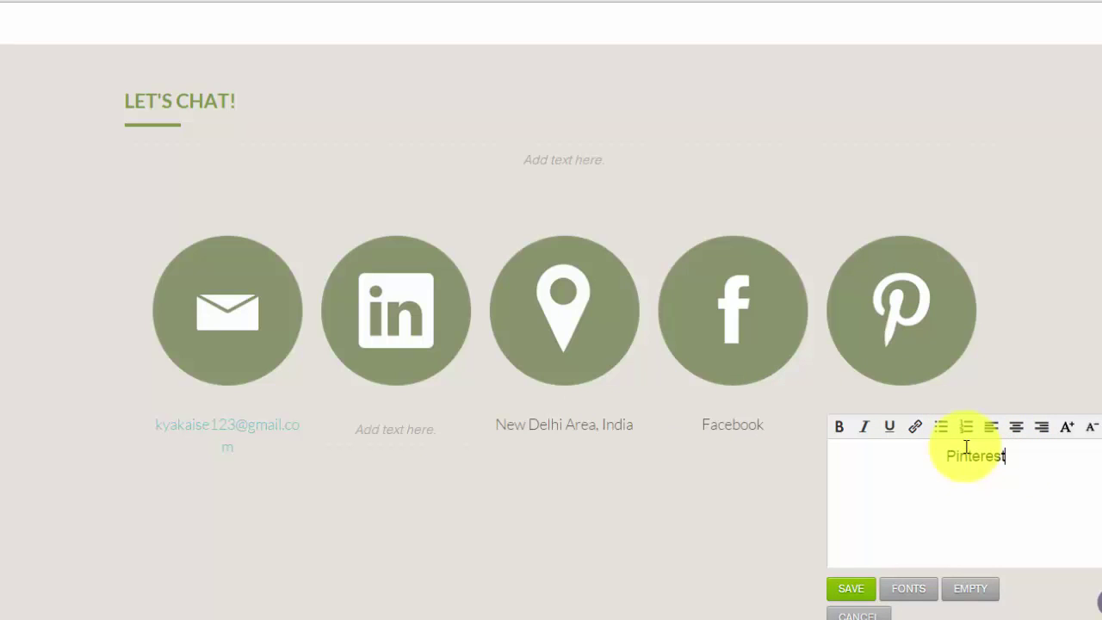
type("Pinterest")
left_click(850, 589)
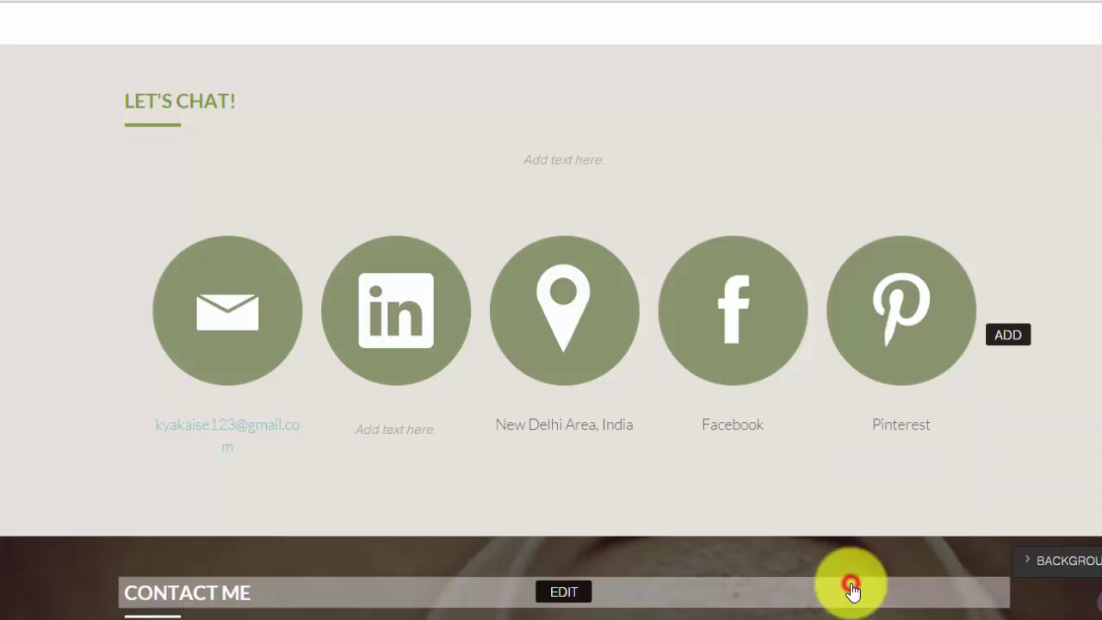
left_click(406, 424)
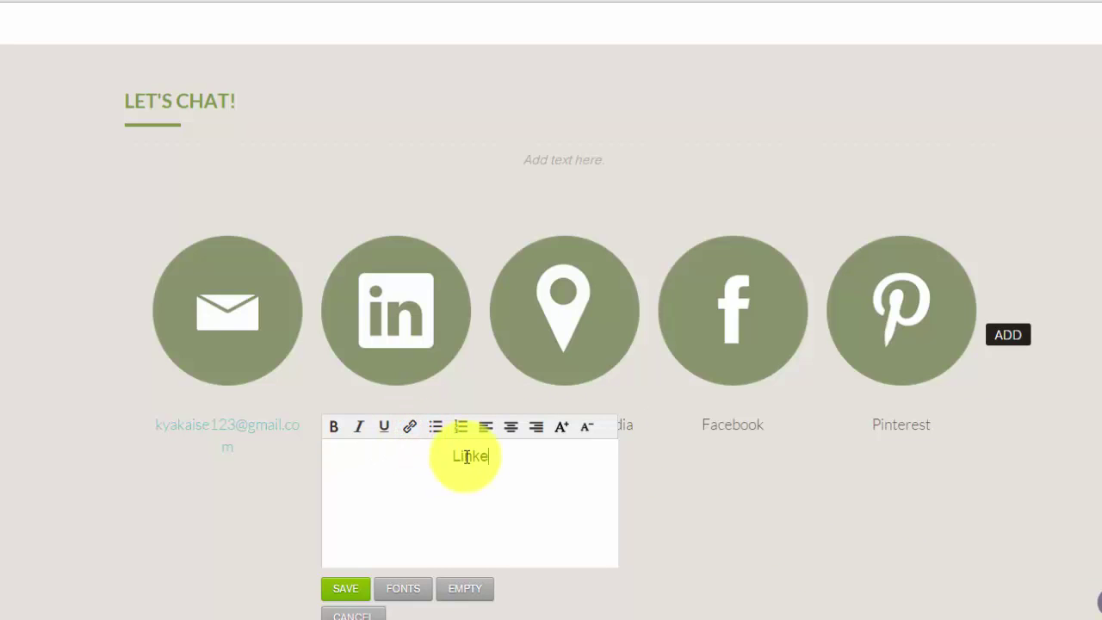
left_click(349, 588)
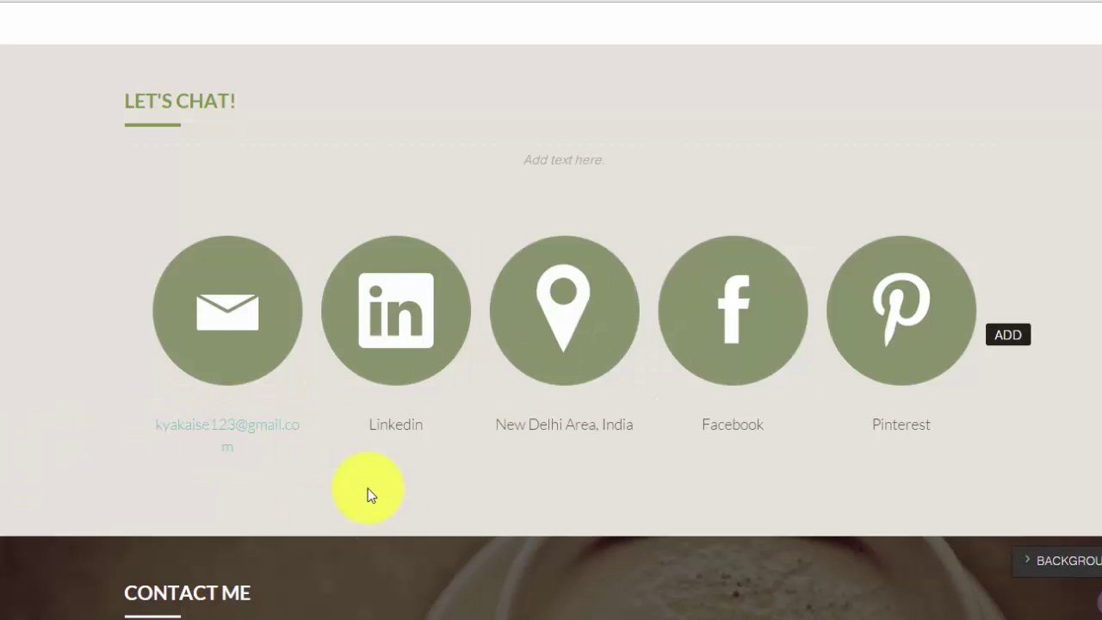
Add the text "If you want to contact me, please fill this form." beneath the Contact Me heading and save it
scroll(368, 494, "down", 4)
scroll(364, 497, "down", 2)
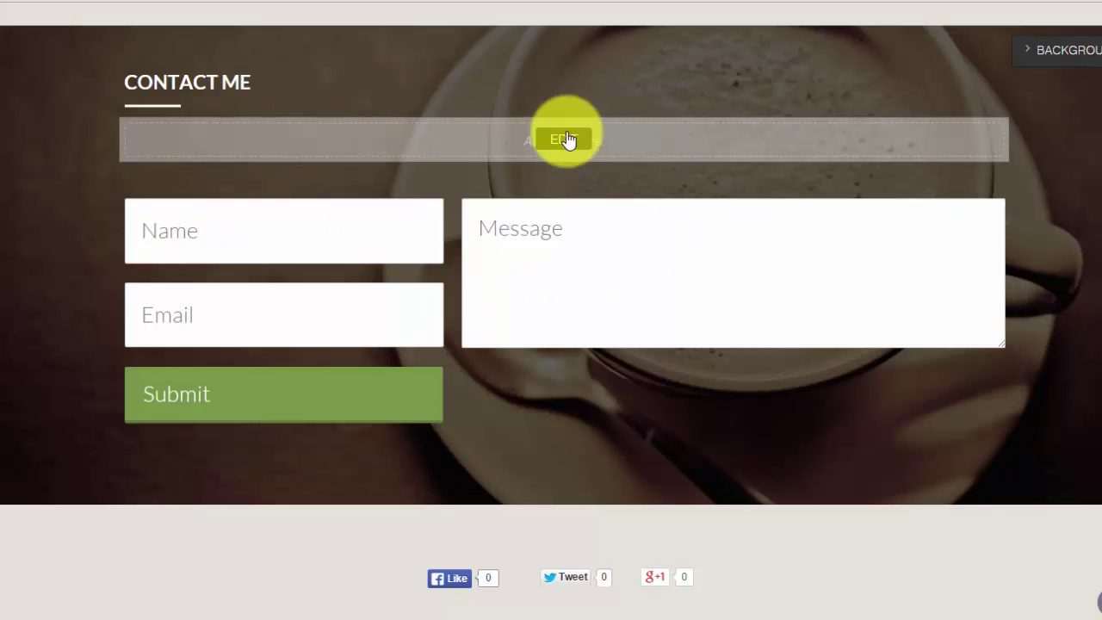
left_click(565, 140)
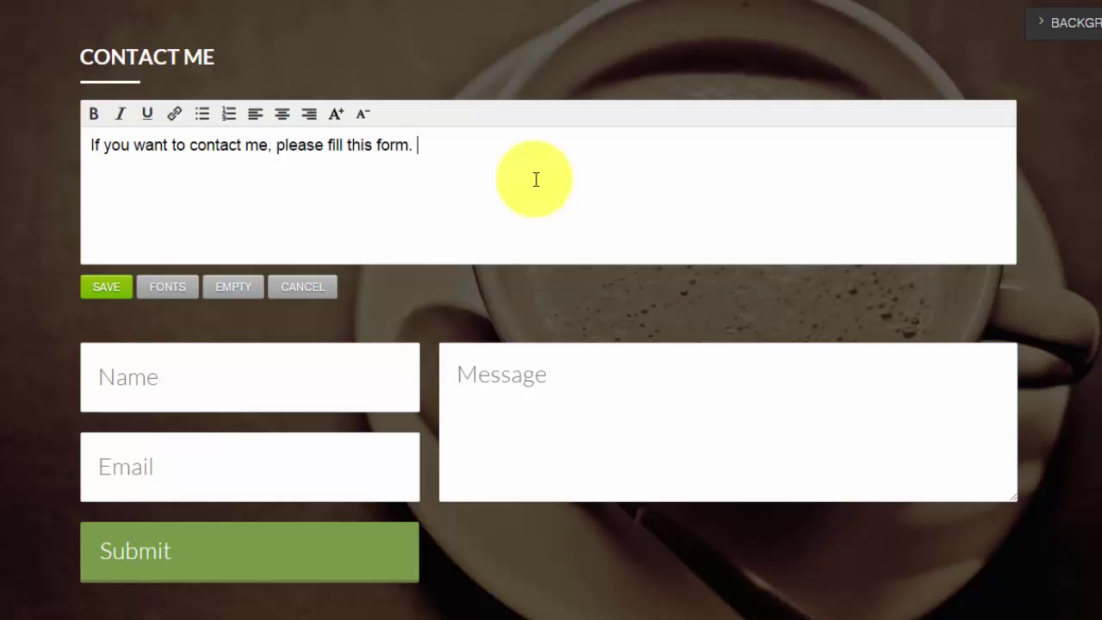
left_click(536, 179)
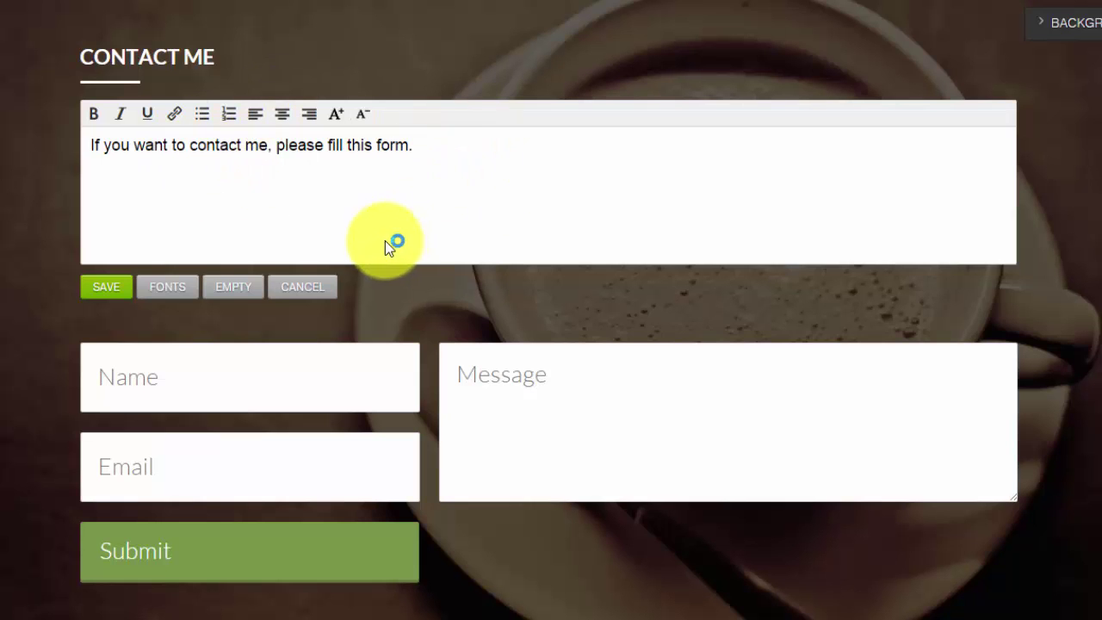
left_click(106, 288)
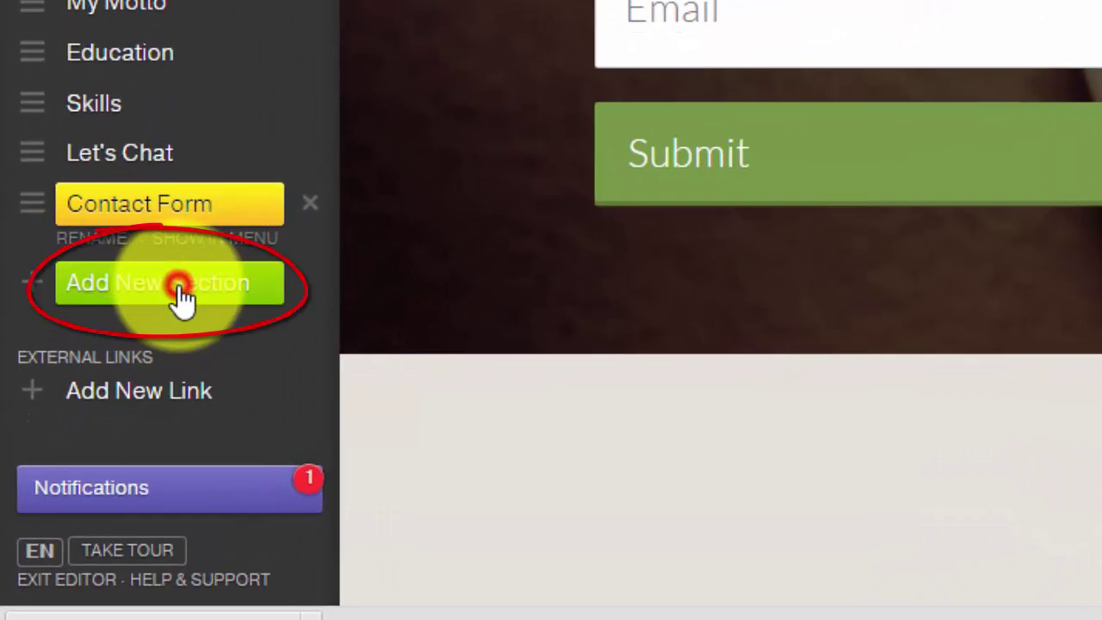
Add a new Large Media content section to the page after the contact form
left_click(181, 289)
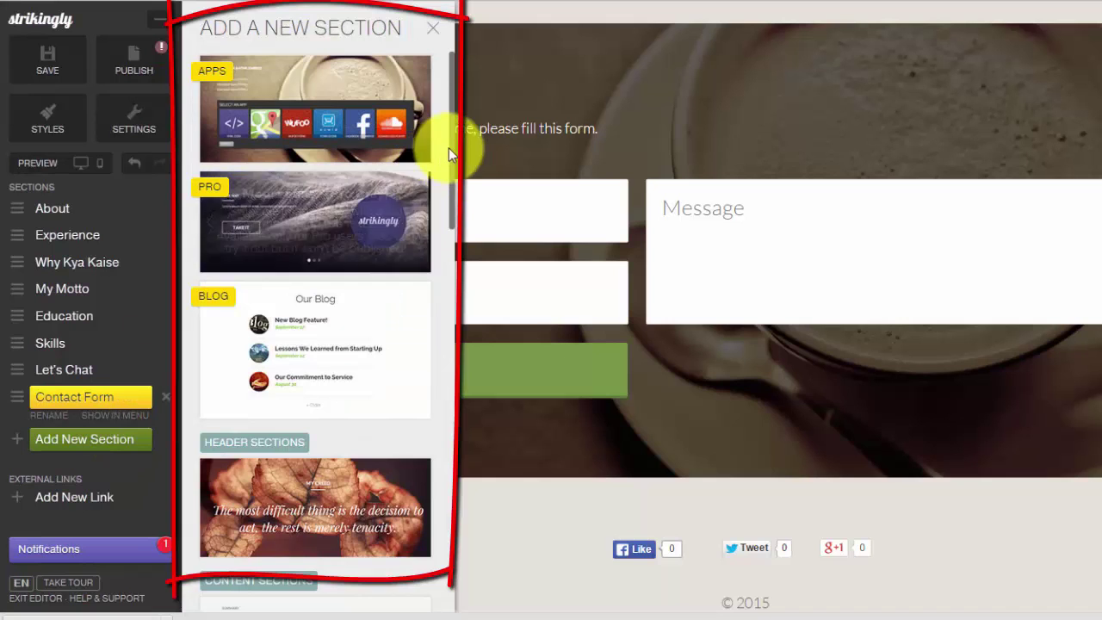
scroll(446, 216, "down", 5)
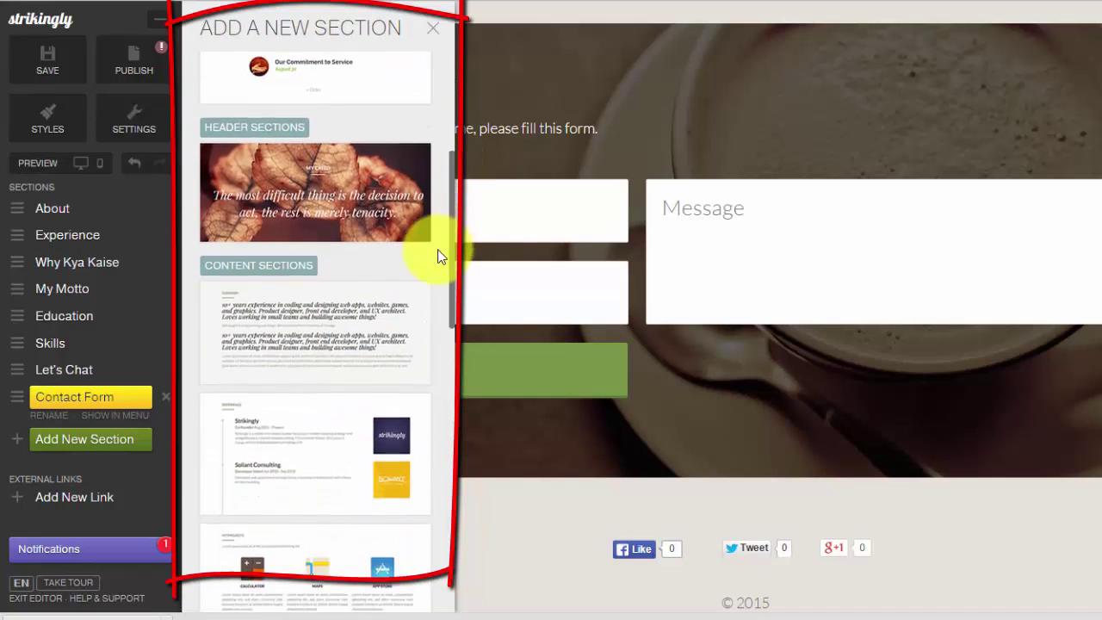
scroll(425, 291, "down", 3)
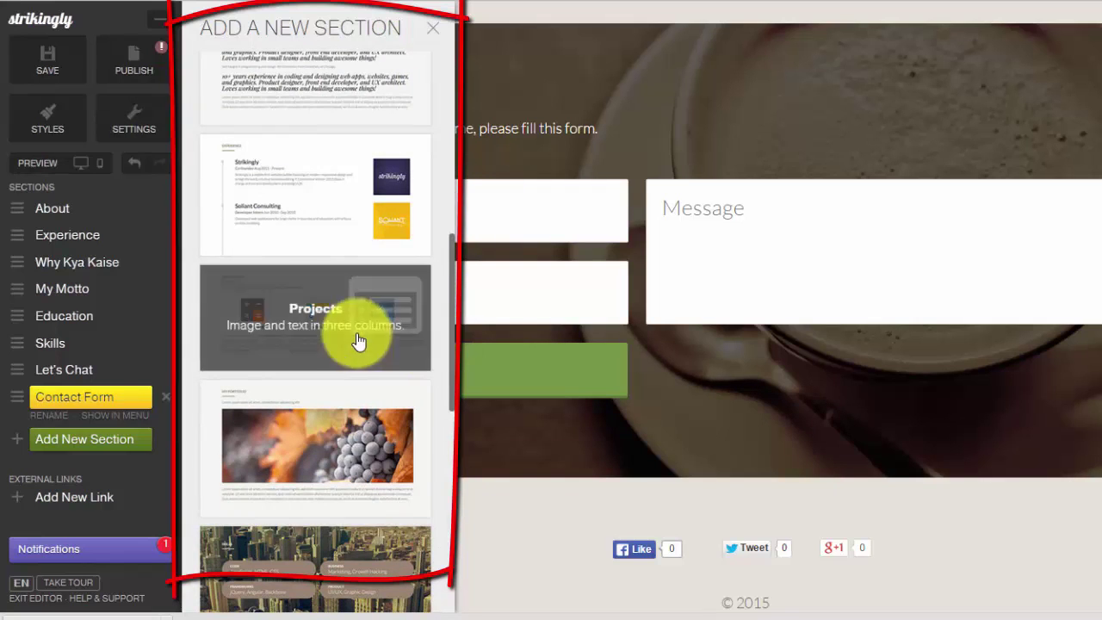
scroll(448, 319, "up", 1)
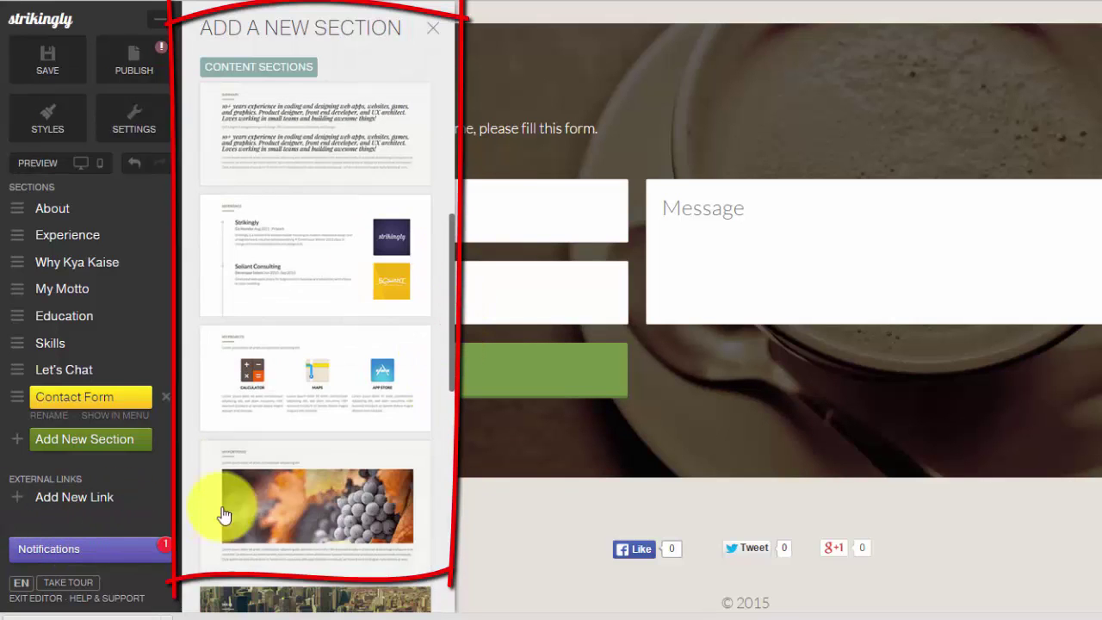
left_click(326, 510)
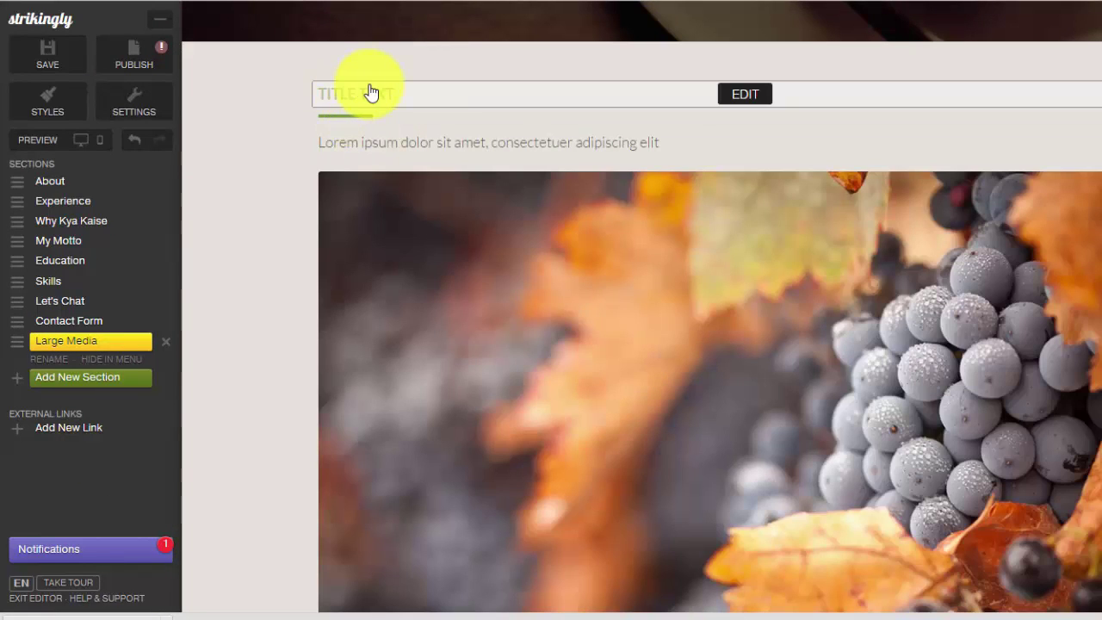
Title the new media section MY YOUTUBE CHANNEL, replace its subtitle with "Please visit my YouTube channel", and save both
left_click(368, 95)
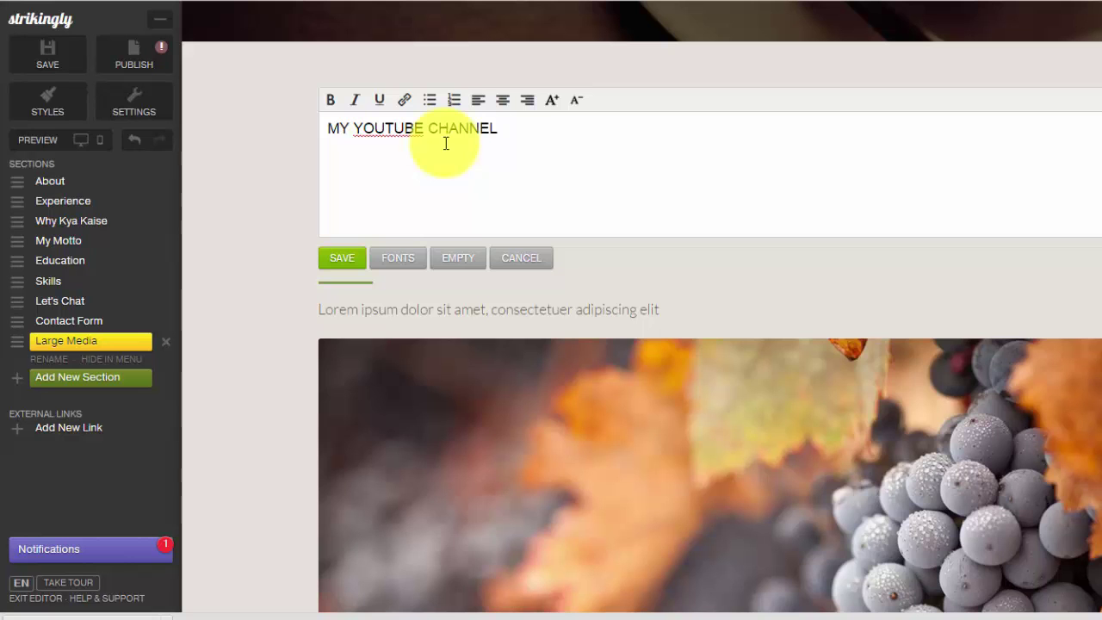
left_click(349, 259)
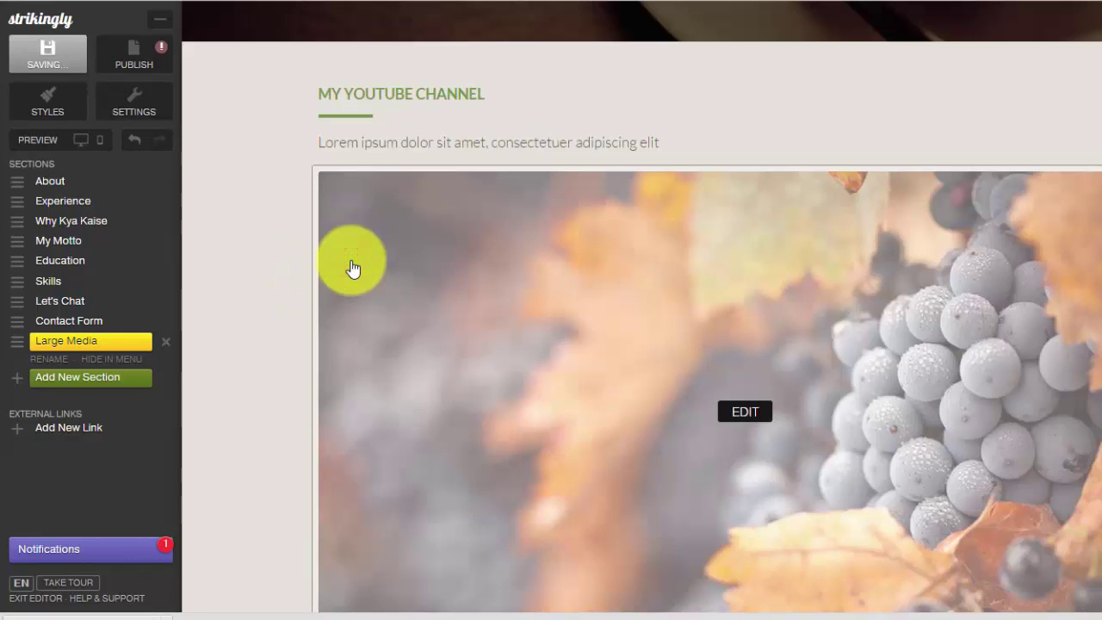
mouse_move(671, 163)
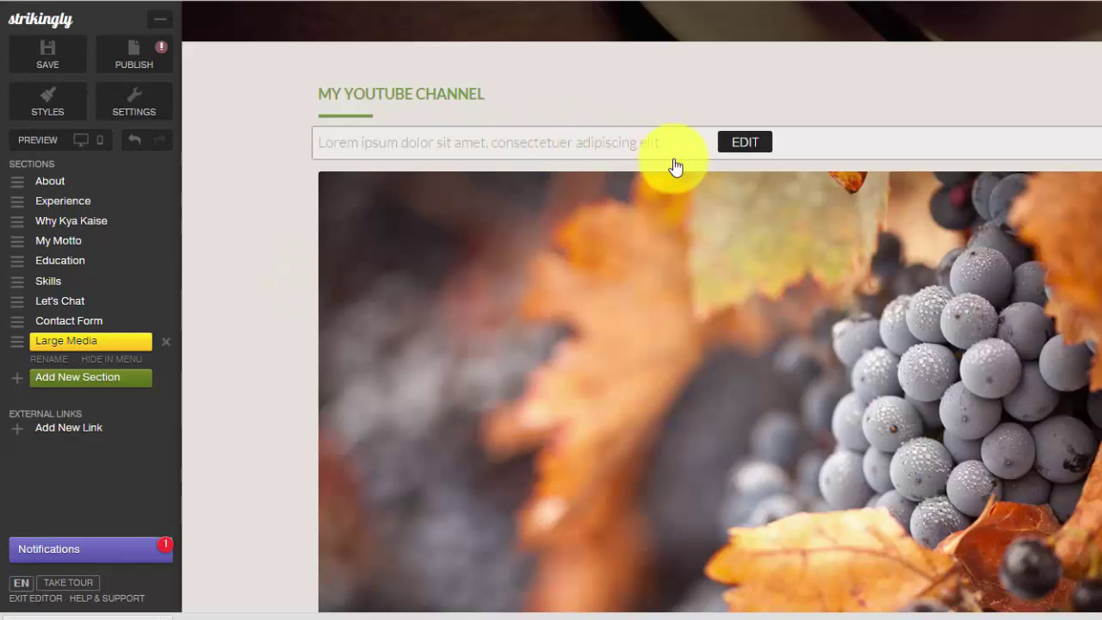
left_click(748, 143)
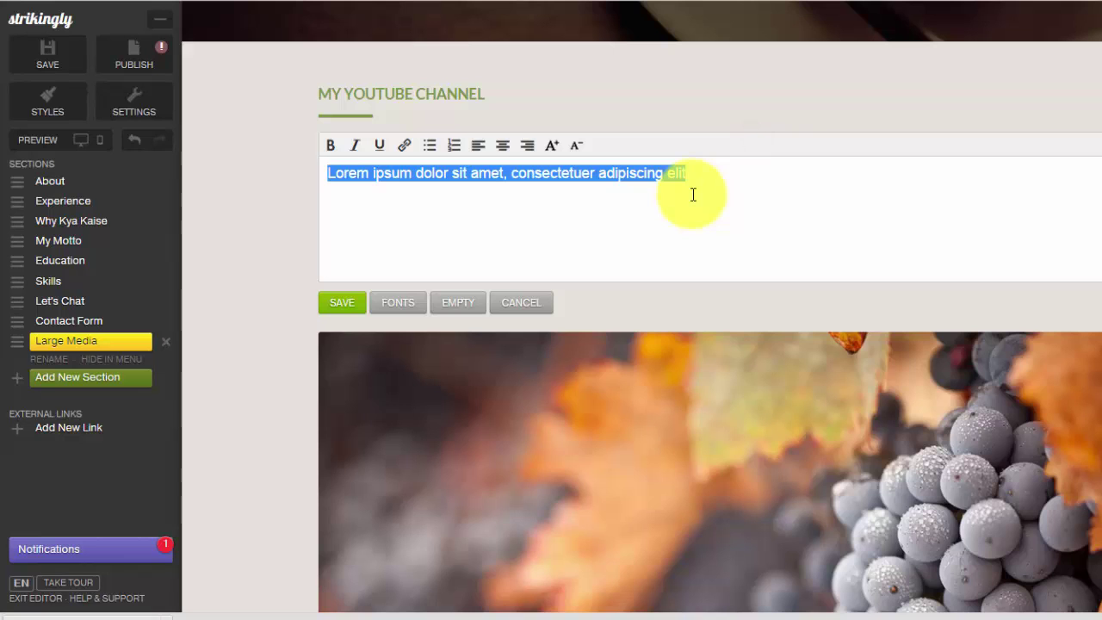
type("Ok")
key("BackSpace")
key("BackSpace")
type("Please visit my YouTube channel")
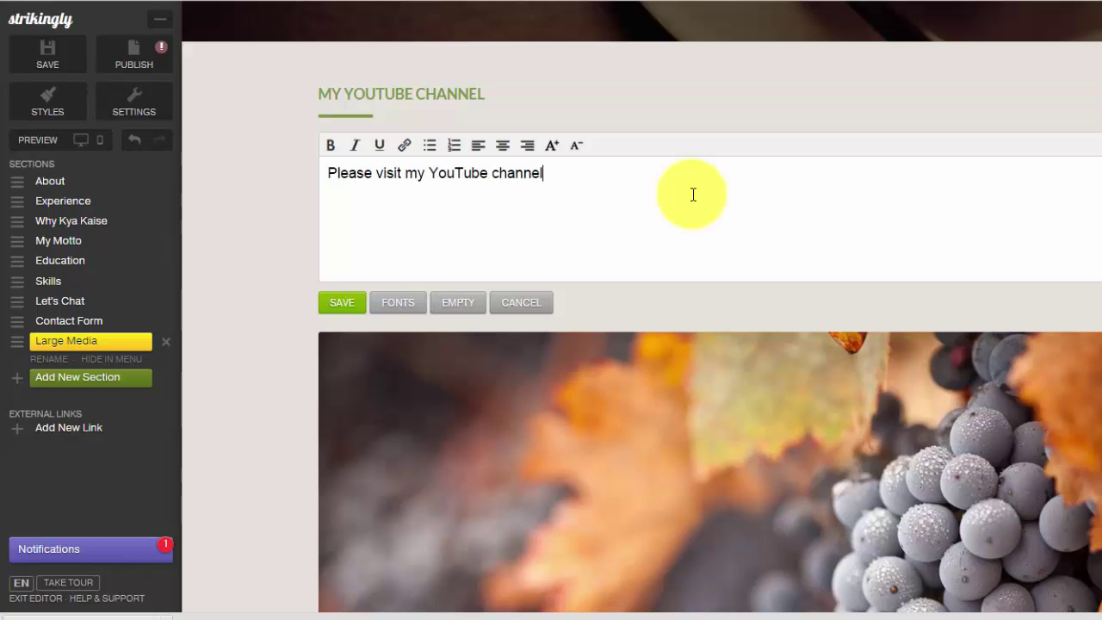
left_click(338, 303)
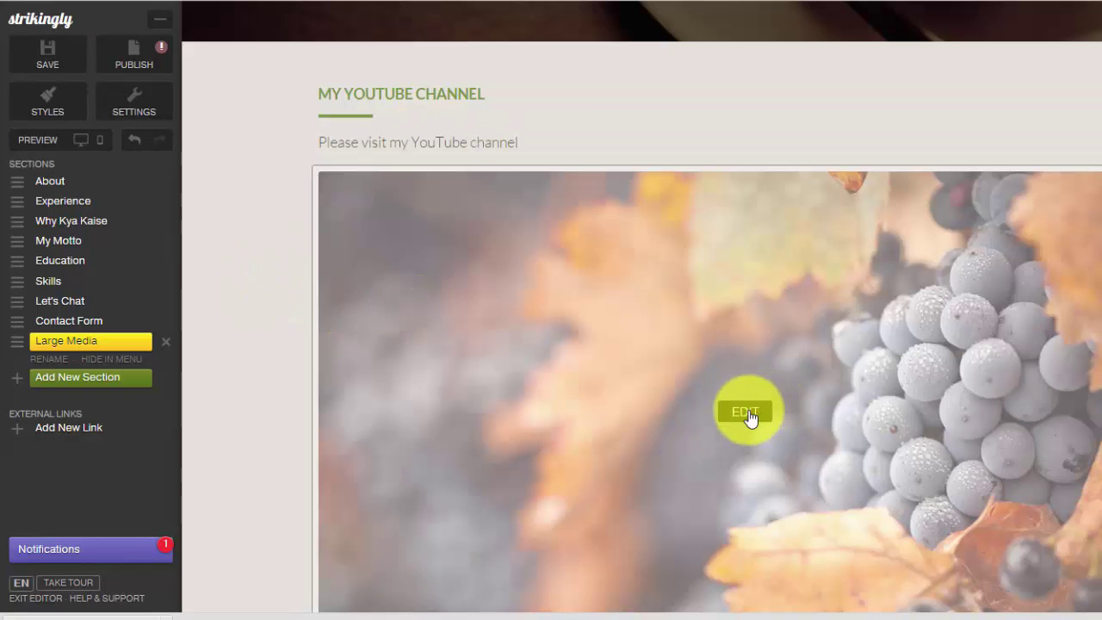
Switch the section's large media from image to video and open YouTube in a new browser tab
left_click(748, 411)
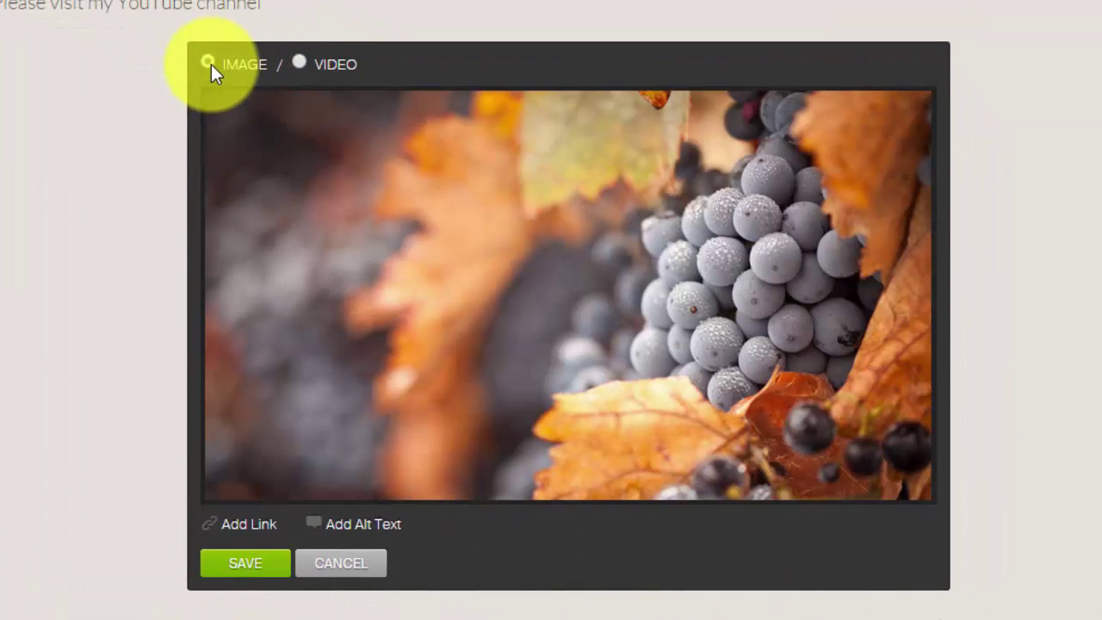
left_click(298, 63)
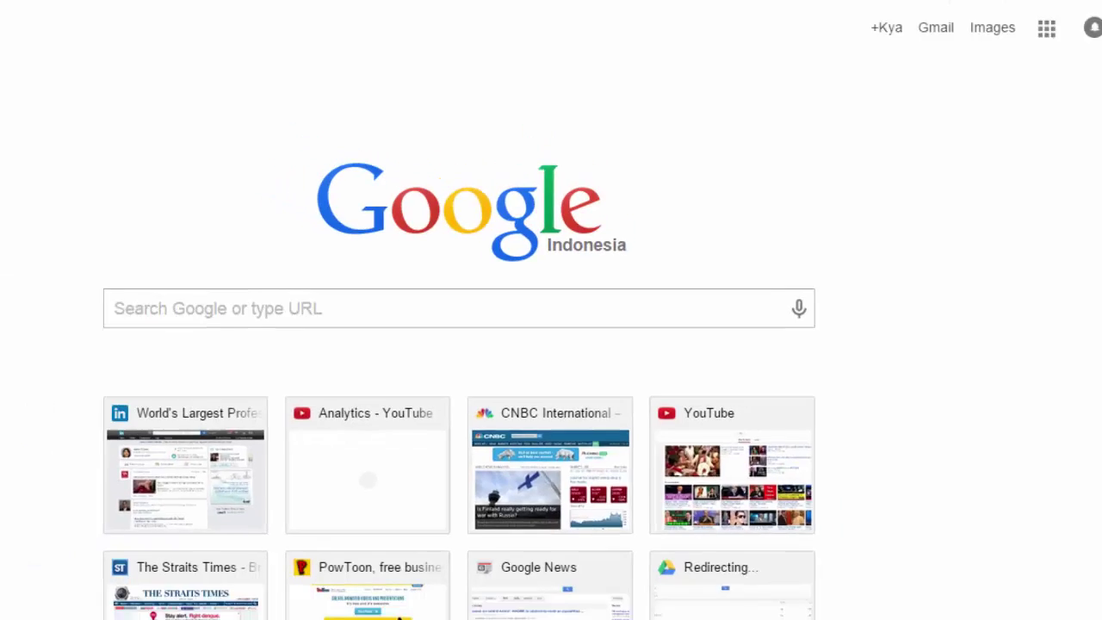
left_click(418, 25)
type("you")
key("Return")
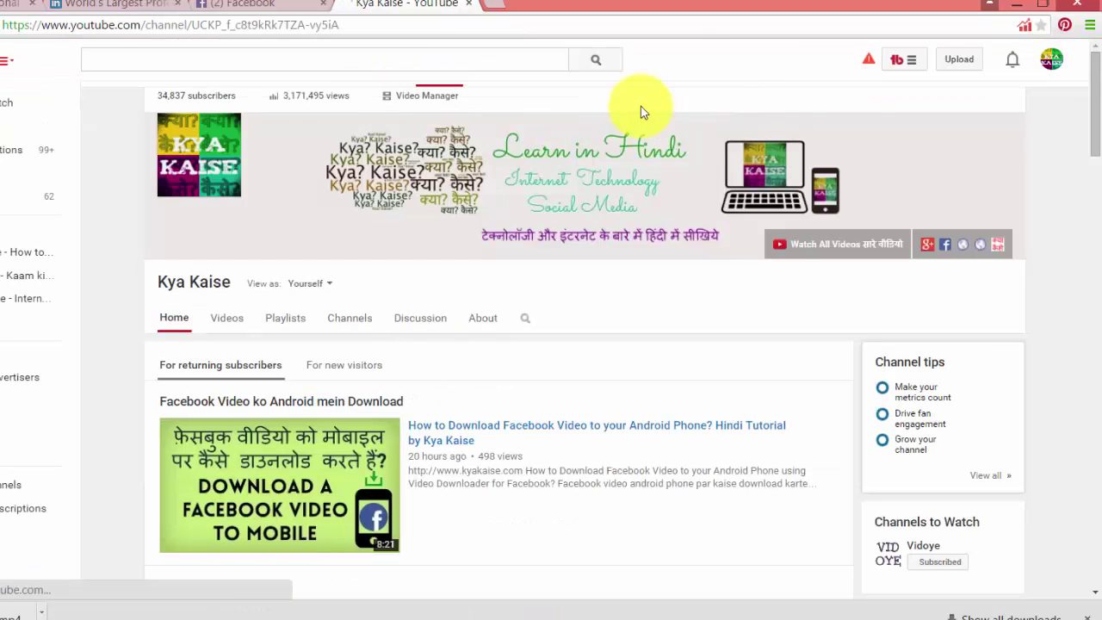
Open the info and settings of "Learn about the Internet in Hindi with Kya Kaise" in the Video Manager and copy its video URL
left_click(430, 95)
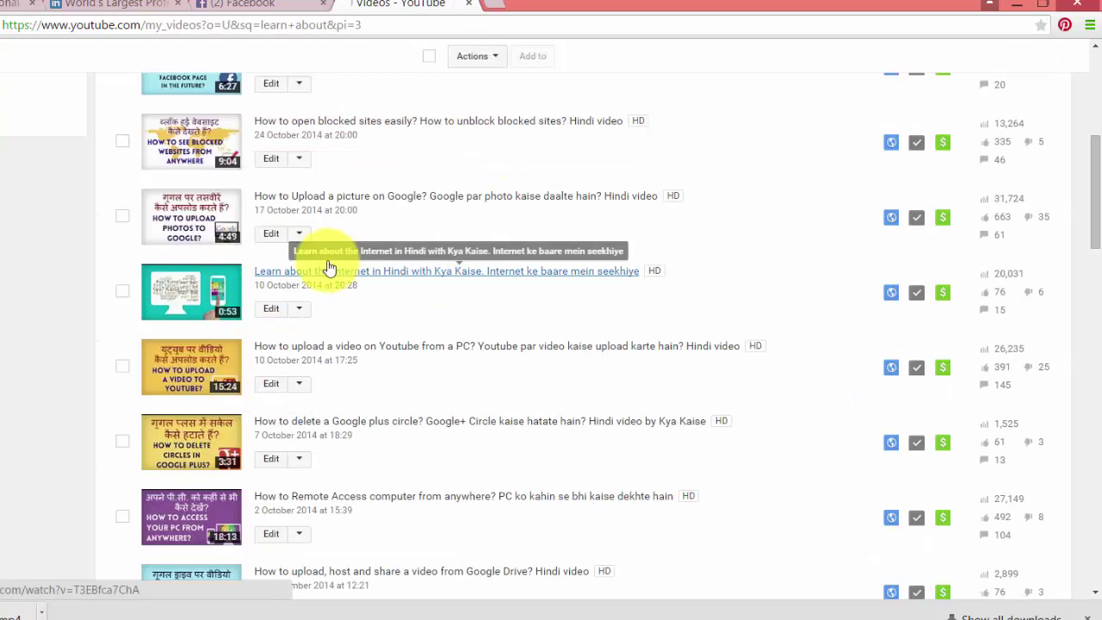
left_click(302, 308)
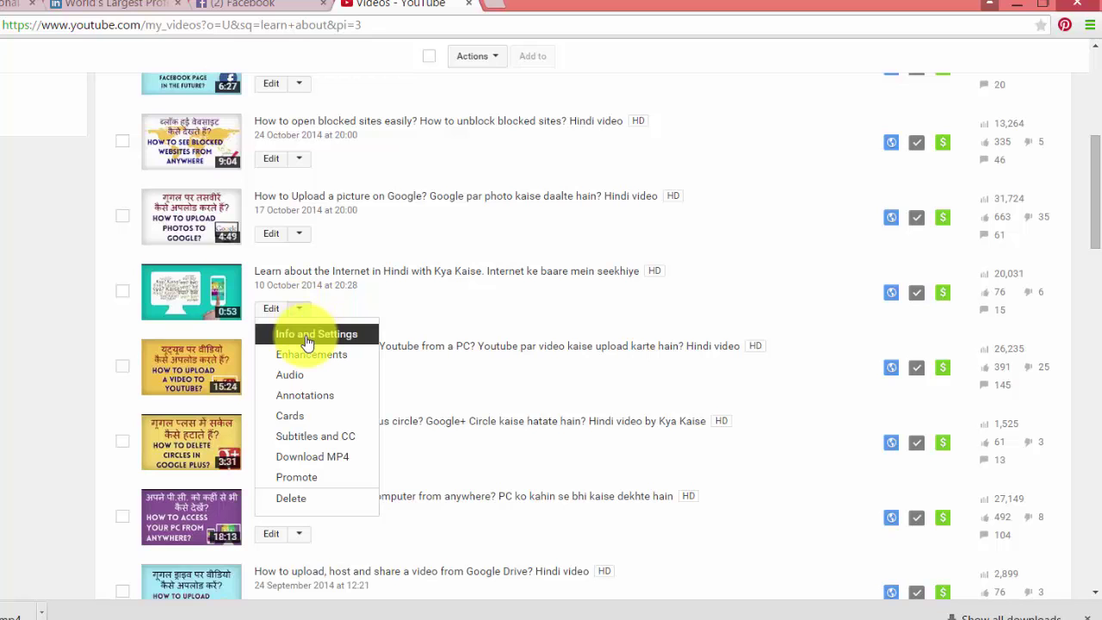
left_click(306, 336)
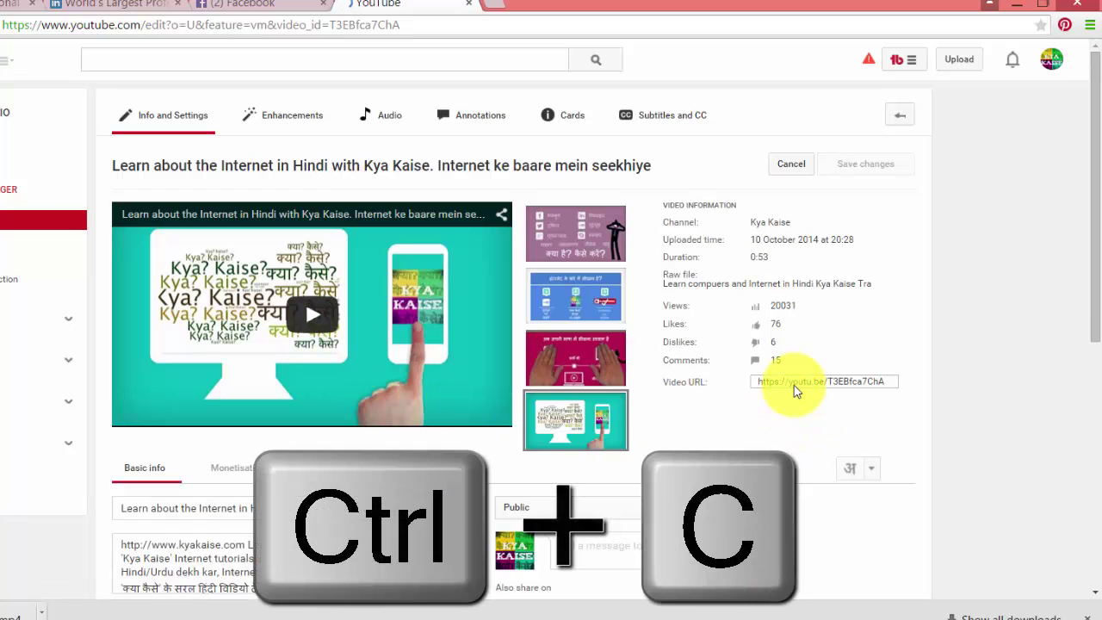
left_click(794, 385)
key("ctrl+c")
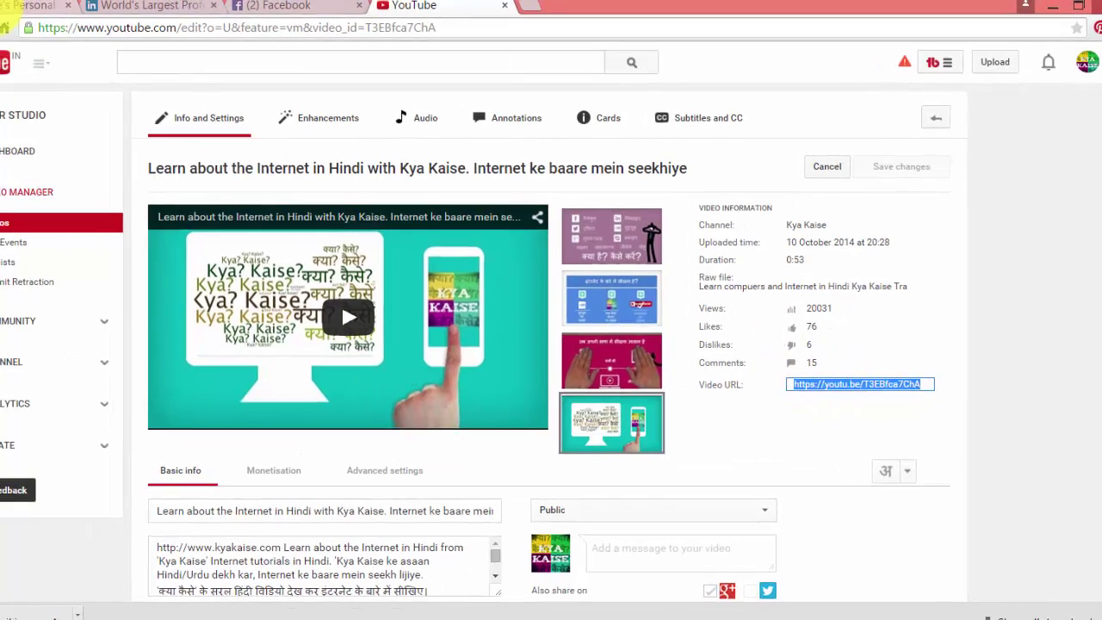
left_click(10, 3)
left_click(626, 402)
triple_click(716, 395)
key("ctrl+v")
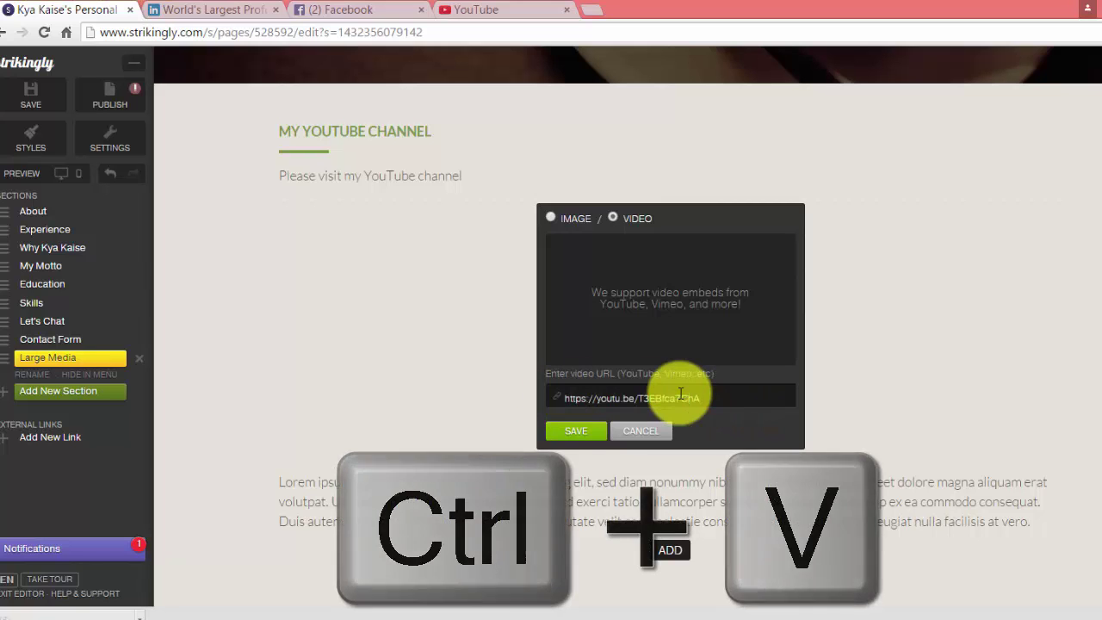
left_click(581, 433)
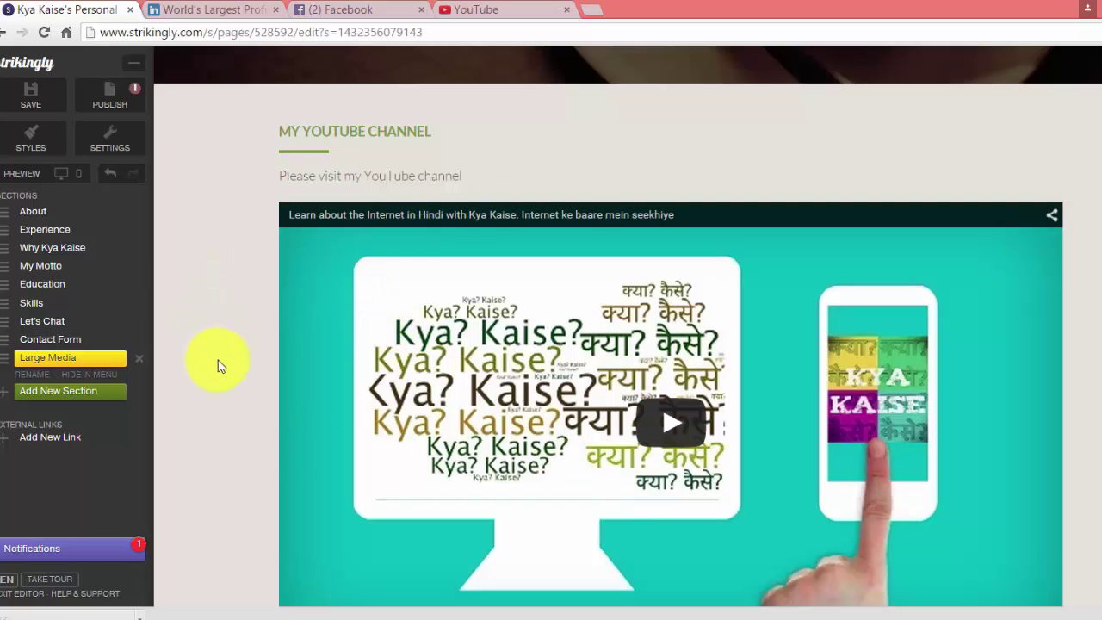
Open the placeholder paragraph below the embedded video for editing and clear its text
scroll(223, 364, "down", 3)
mouse_move(630, 500)
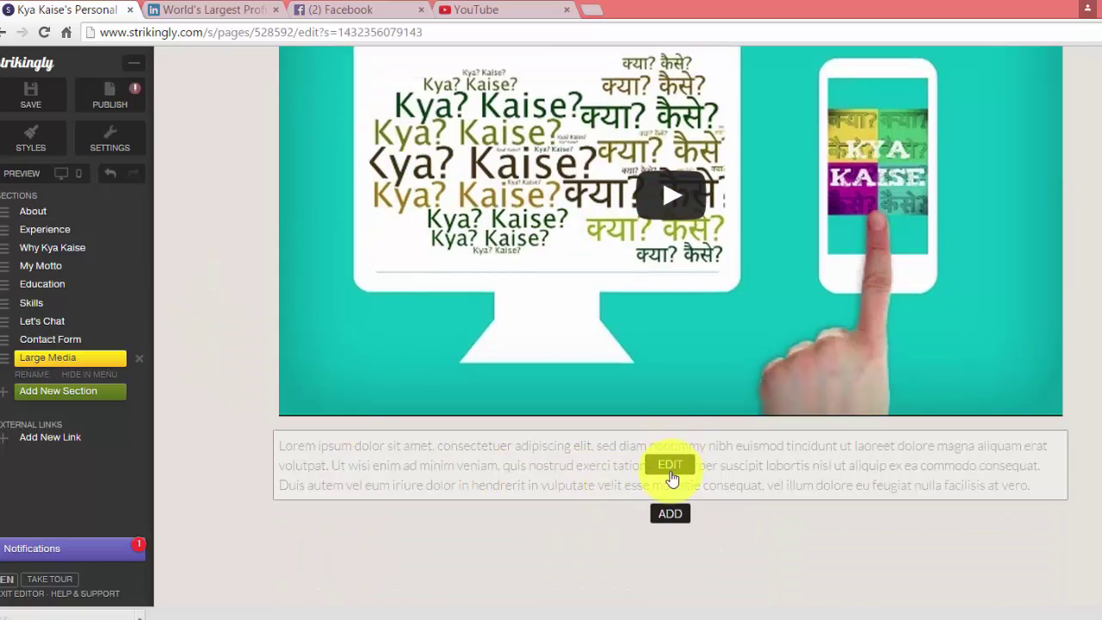
left_click(673, 466)
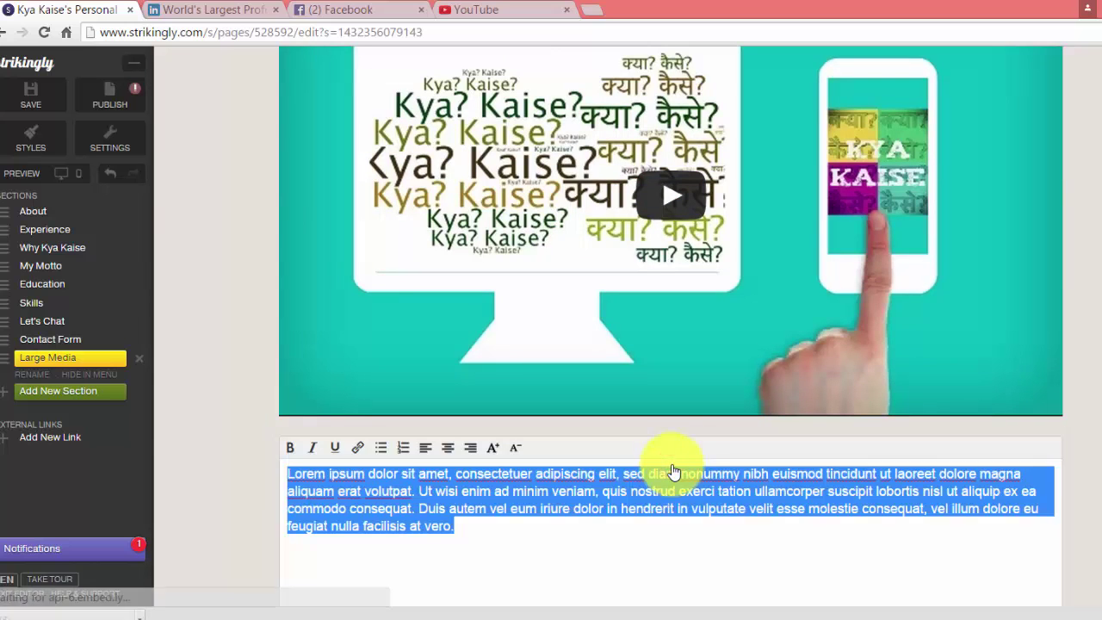
key("BackSpace")
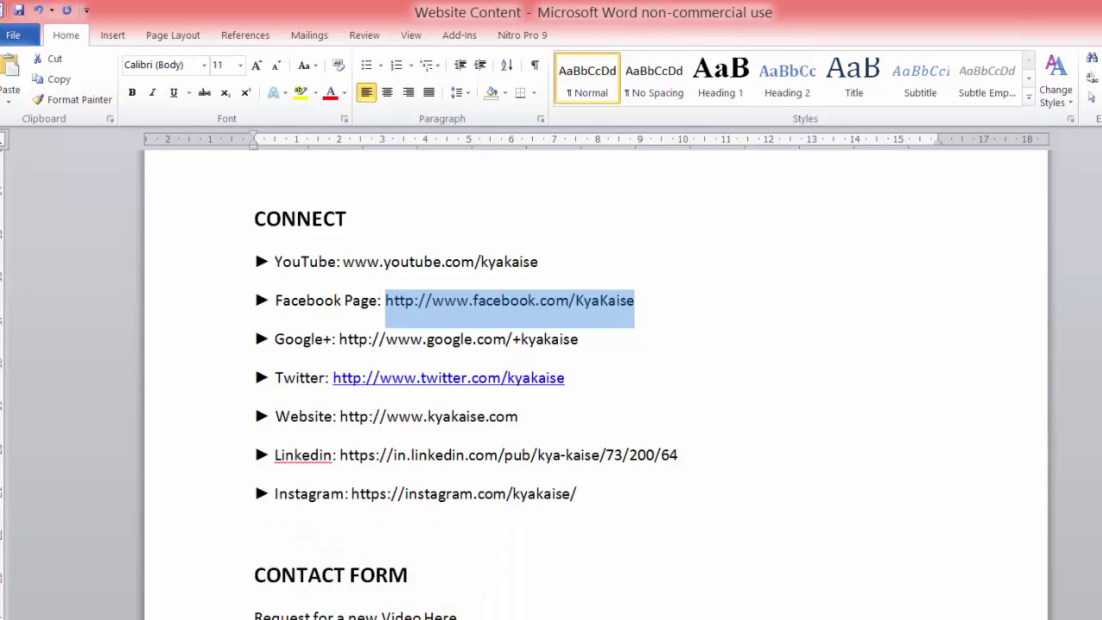
key("alt+Tab")
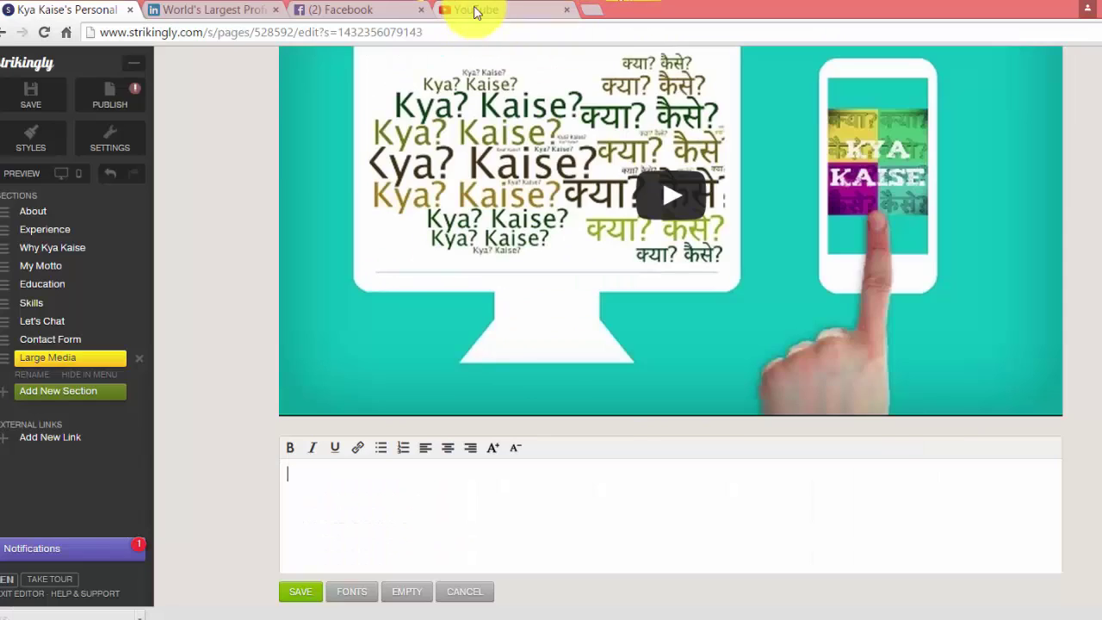
Switch to YouTube and copy the description from "Learn about the Internet in Hindi" through the first Hindi sentence
left_click(474, 9)
scroll(435, 578, "down", 1)
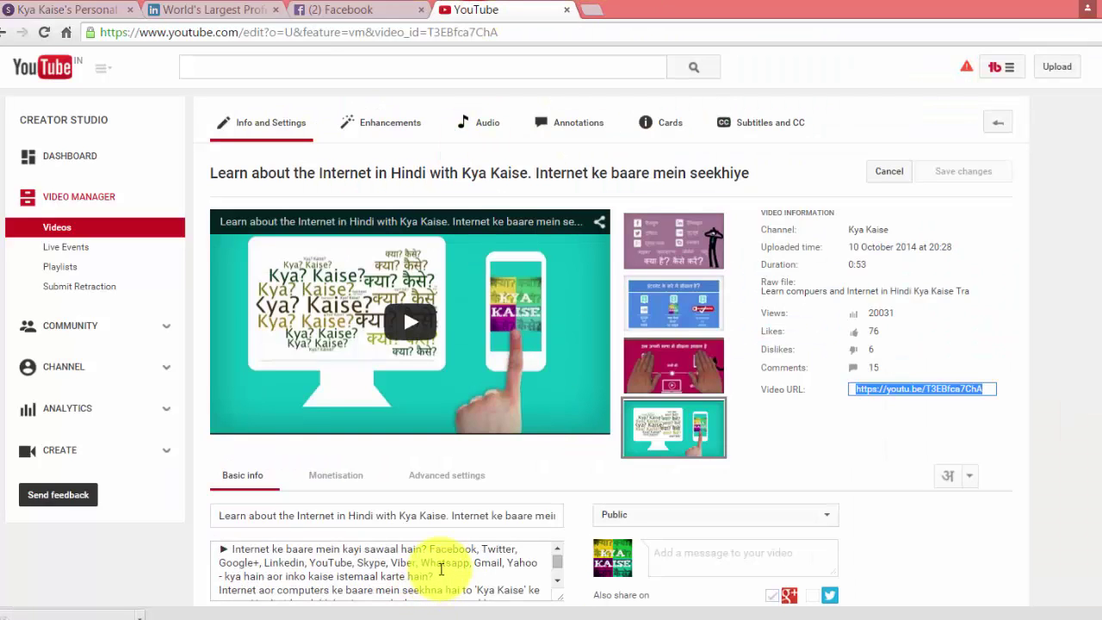
scroll(441, 569, "up", 2)
left_click_drag(347, 553, 514, 584)
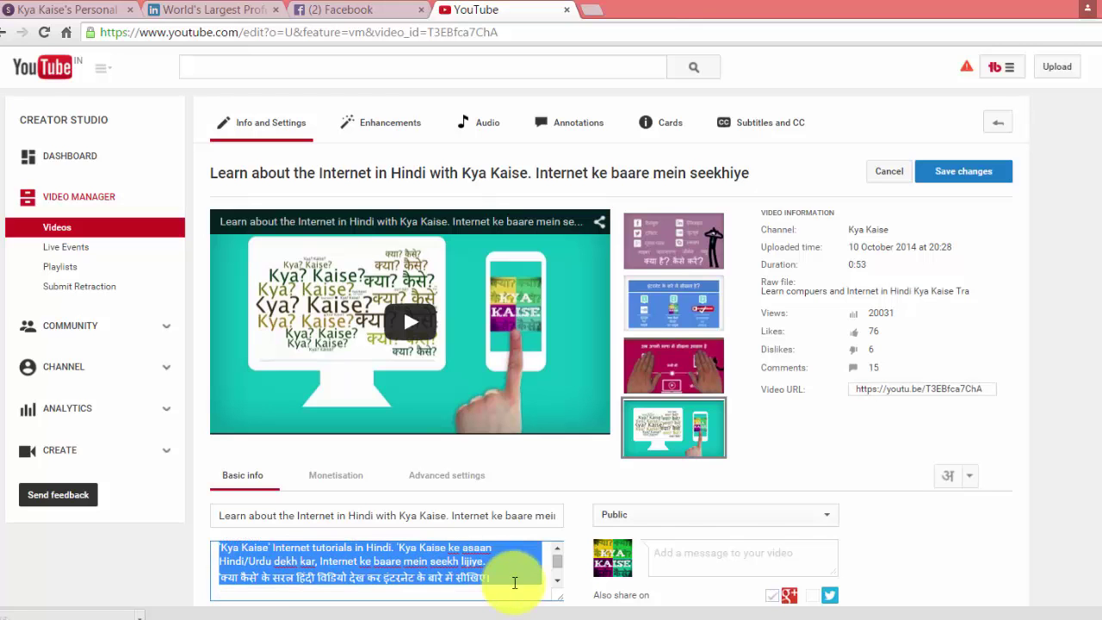
key("ctrl+c")
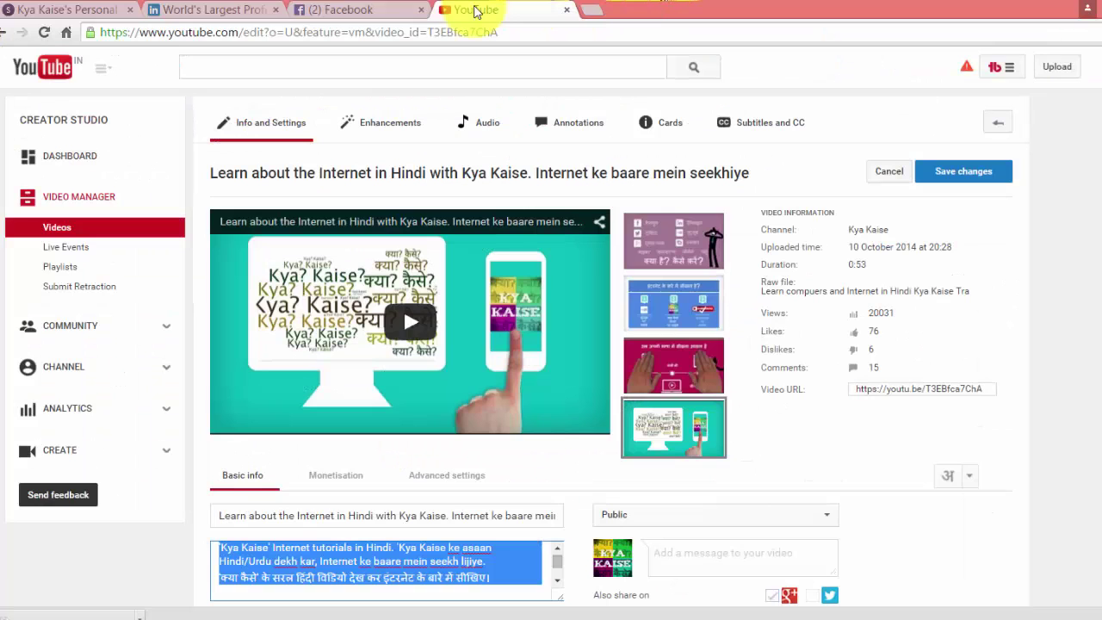
Return to Strikingly, paste the copied description into the paragraph below the video, and save it
left_click(81, 10)
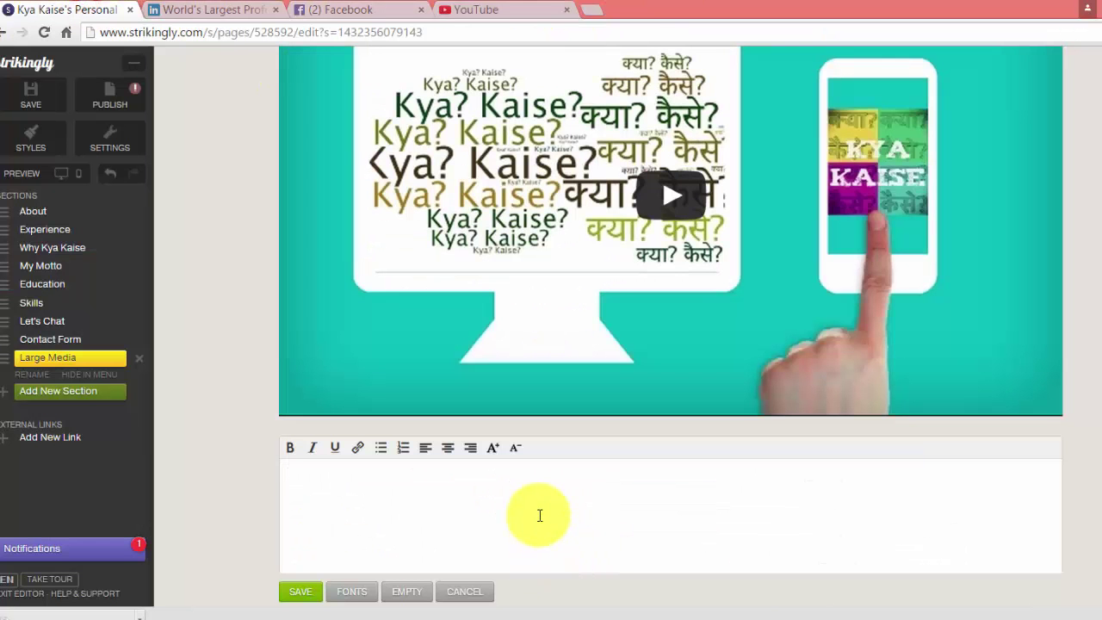
key("ctrl+v")
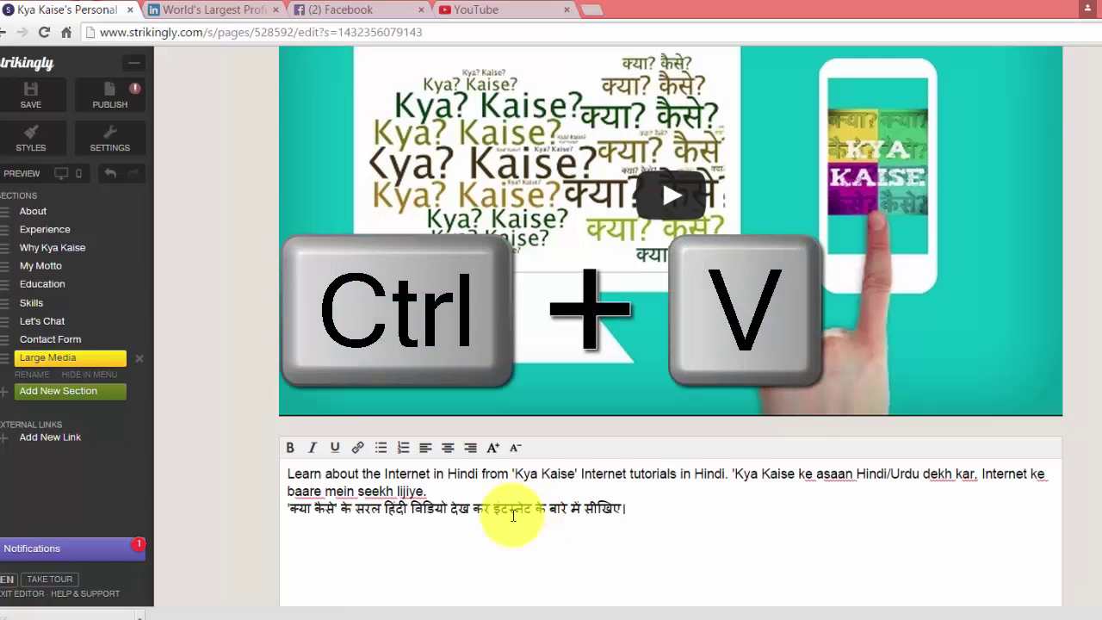
scroll(446, 566, "down", 2)
left_click(297, 479)
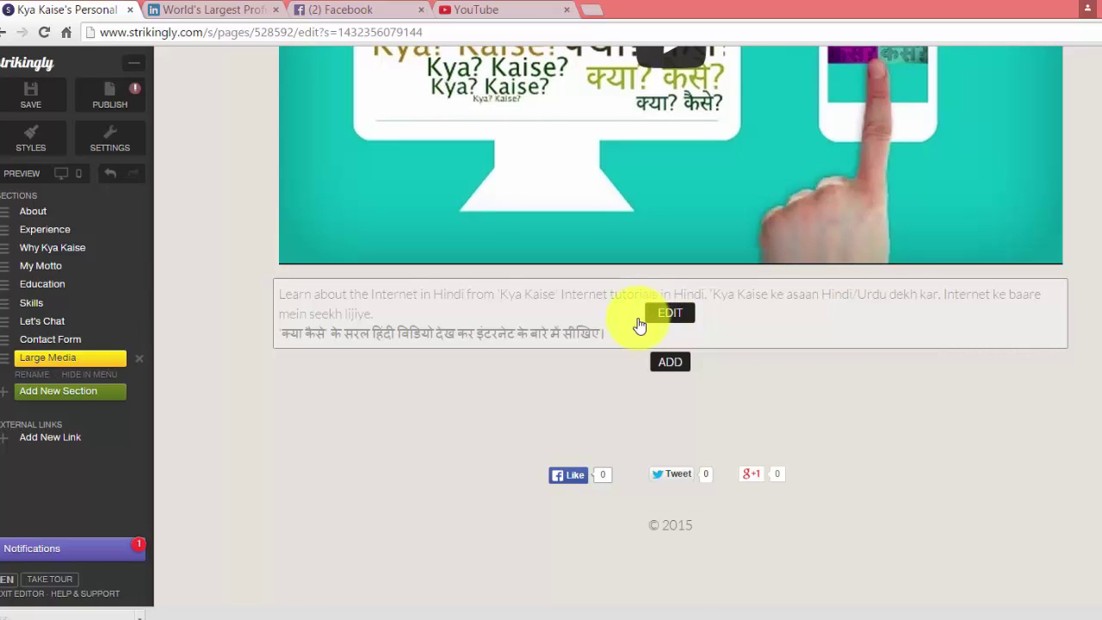
Rename the Large Media section YouTube Channel and move it between Why Kya Kaise and My Motto
scroll(672, 327, "up", 3)
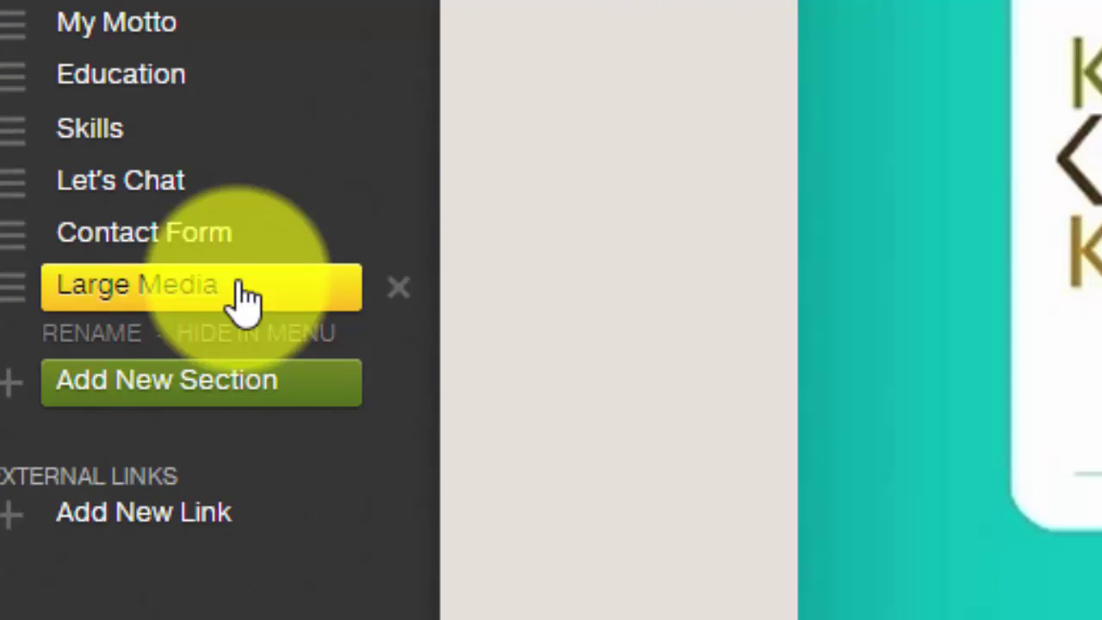
double_click(243, 293)
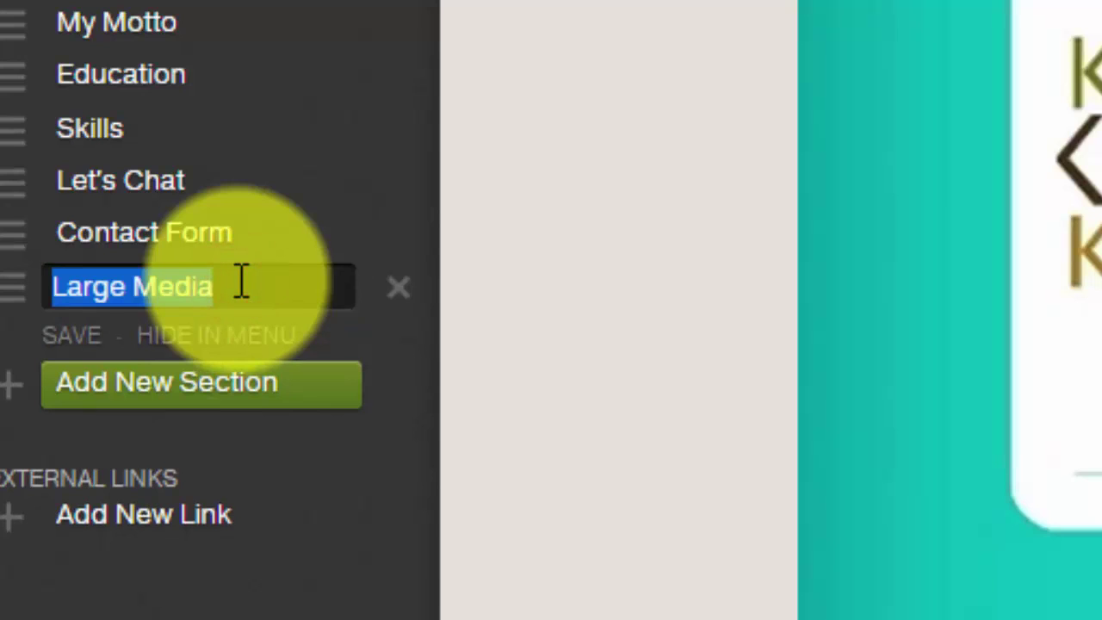
key("BackSpace")
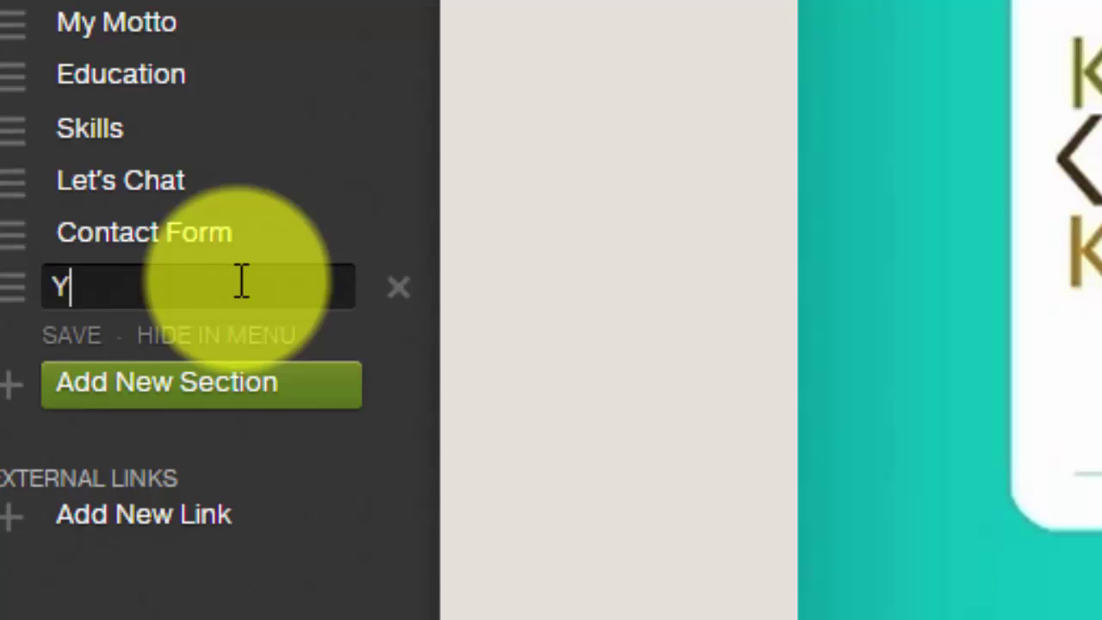
type("YouTube Channel")
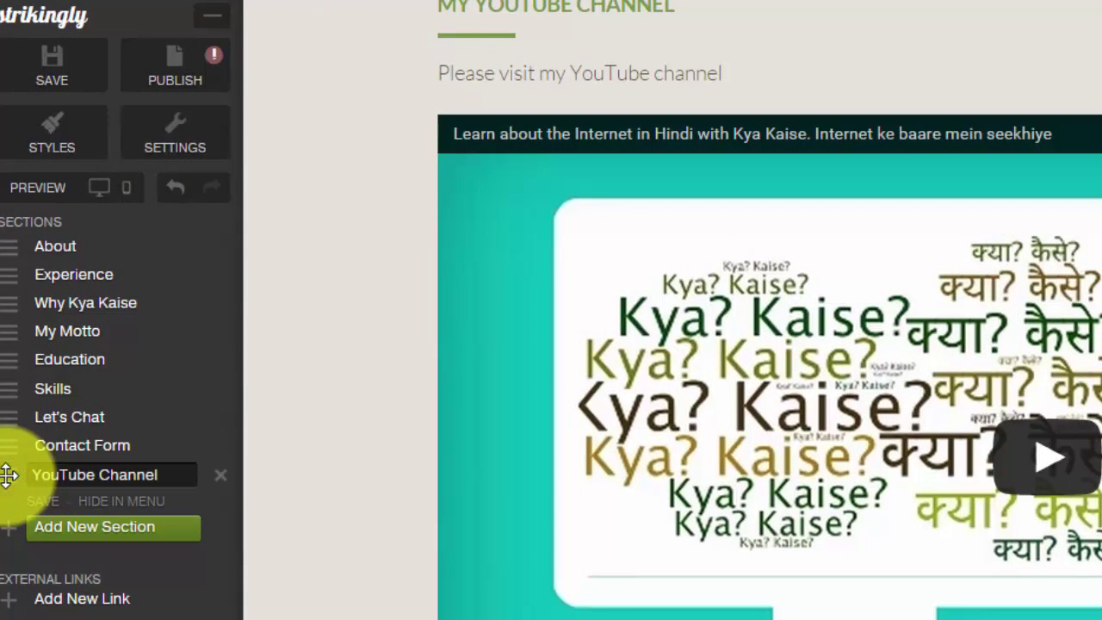
left_click_drag(8, 472, 24, 336)
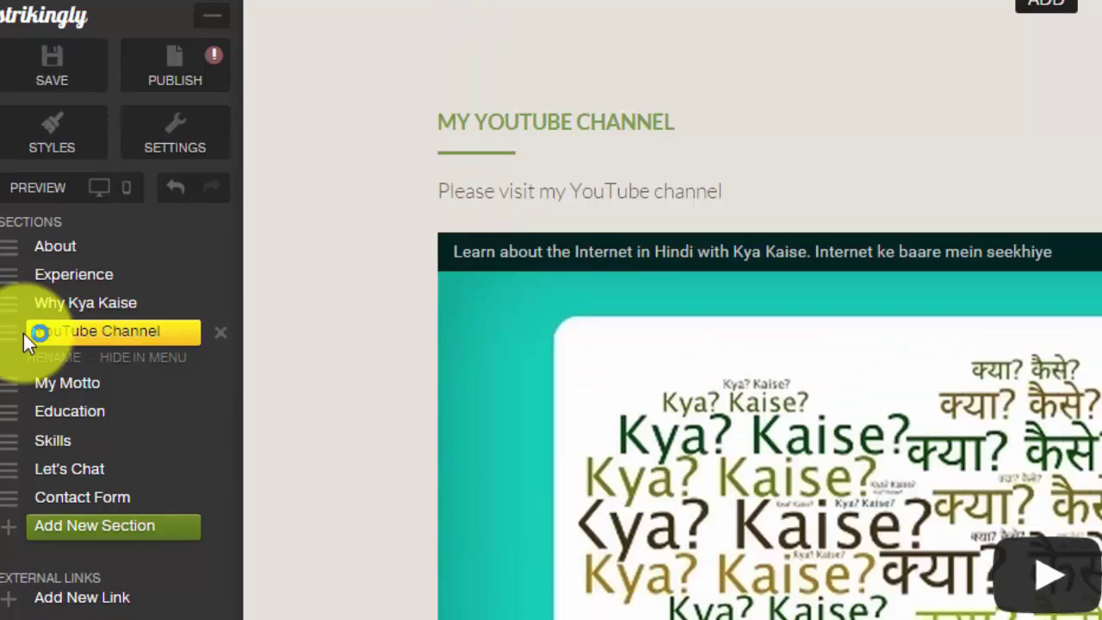
Review all page sections from About down to Contact Form, and return to the Why Kya Kaise section
scroll(362, 465, "up", 5)
scroll(379, 498, "up", 10)
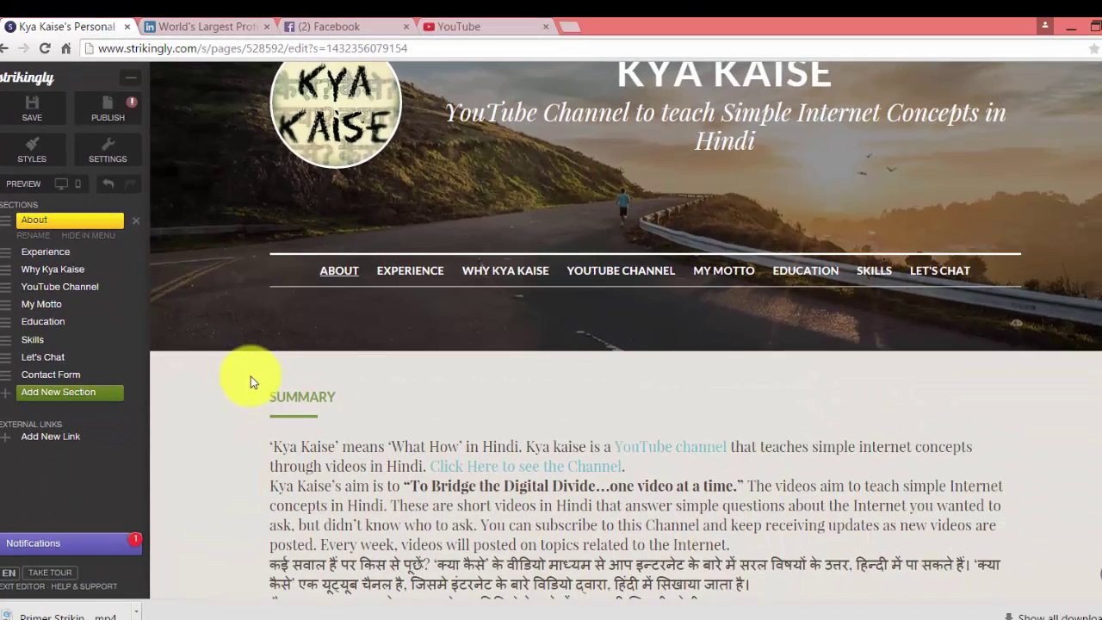
scroll(251, 377, "down", 4)
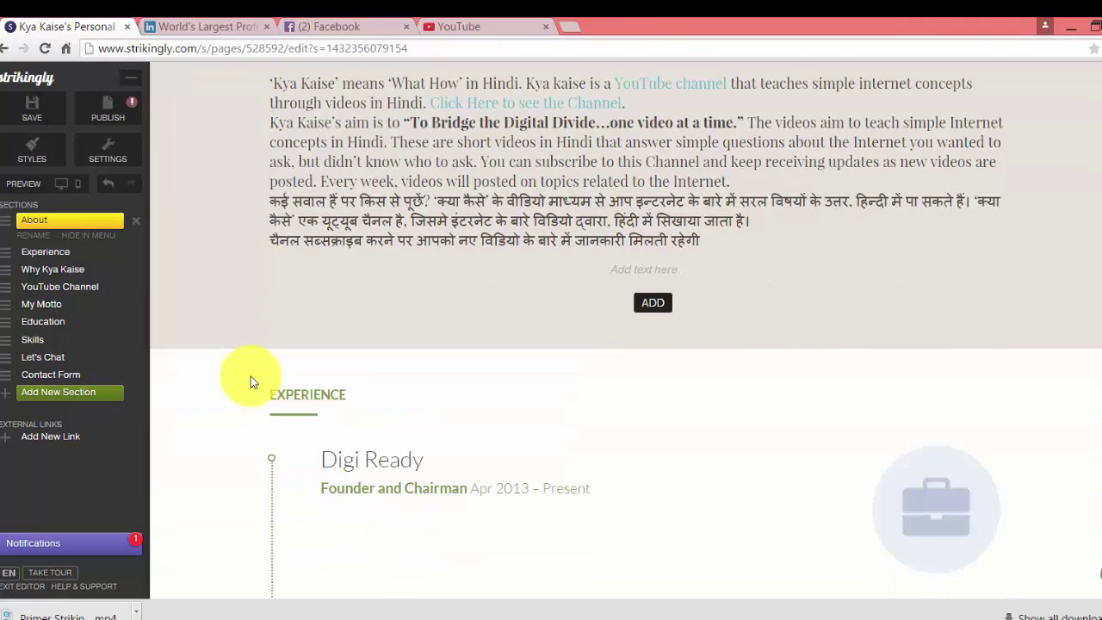
scroll(250, 376, "down", 8)
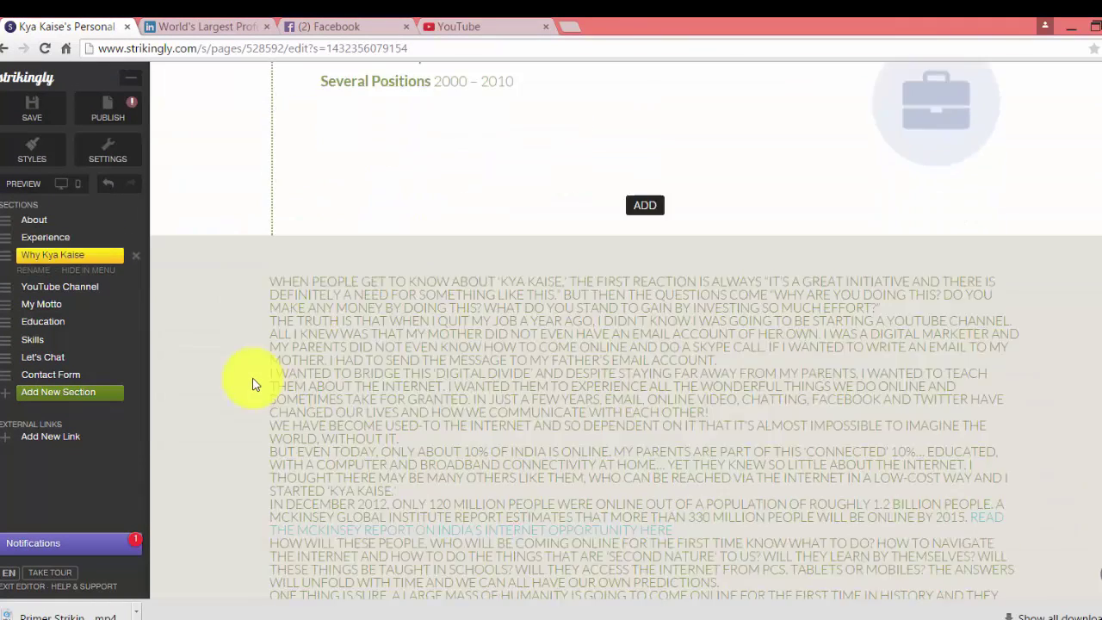
scroll(252, 384, "down", 1)
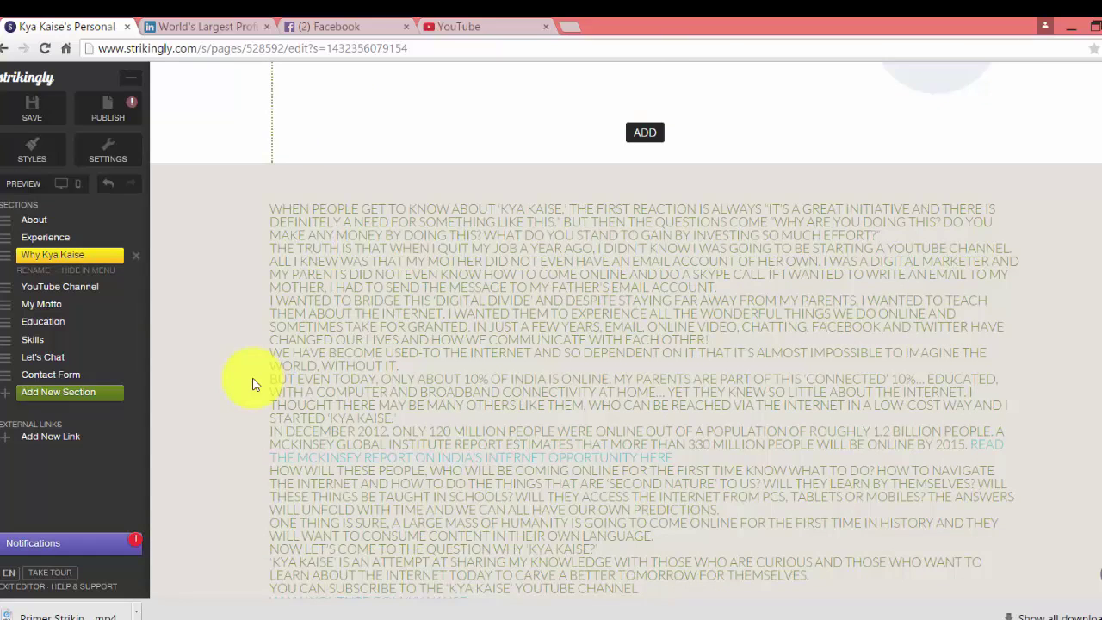
scroll(252, 384, "down", 7)
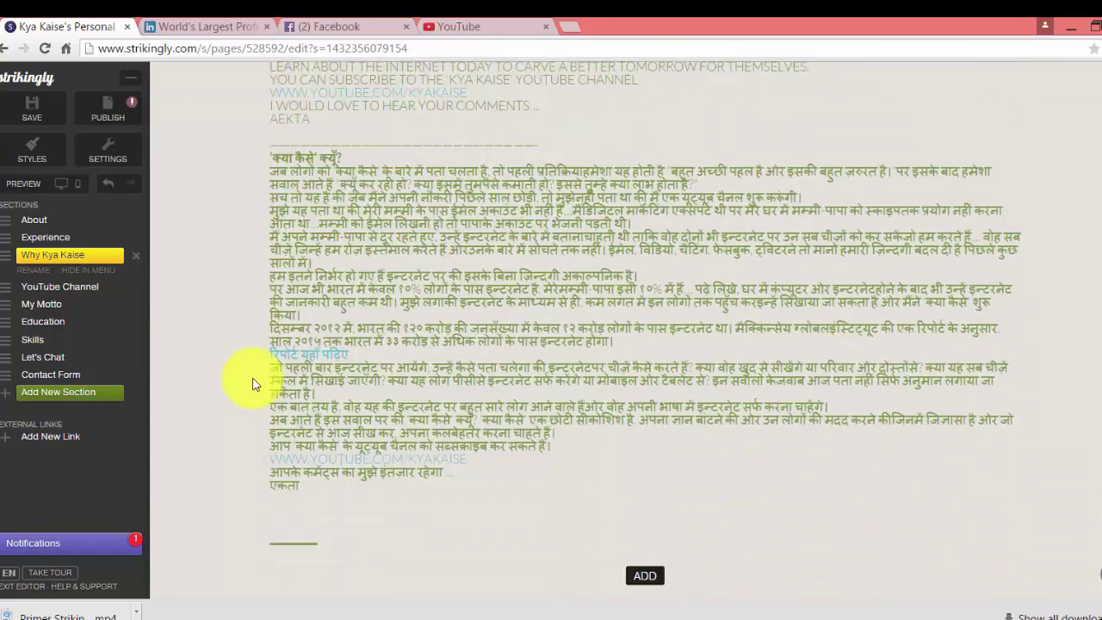
scroll(252, 384, "down", 10)
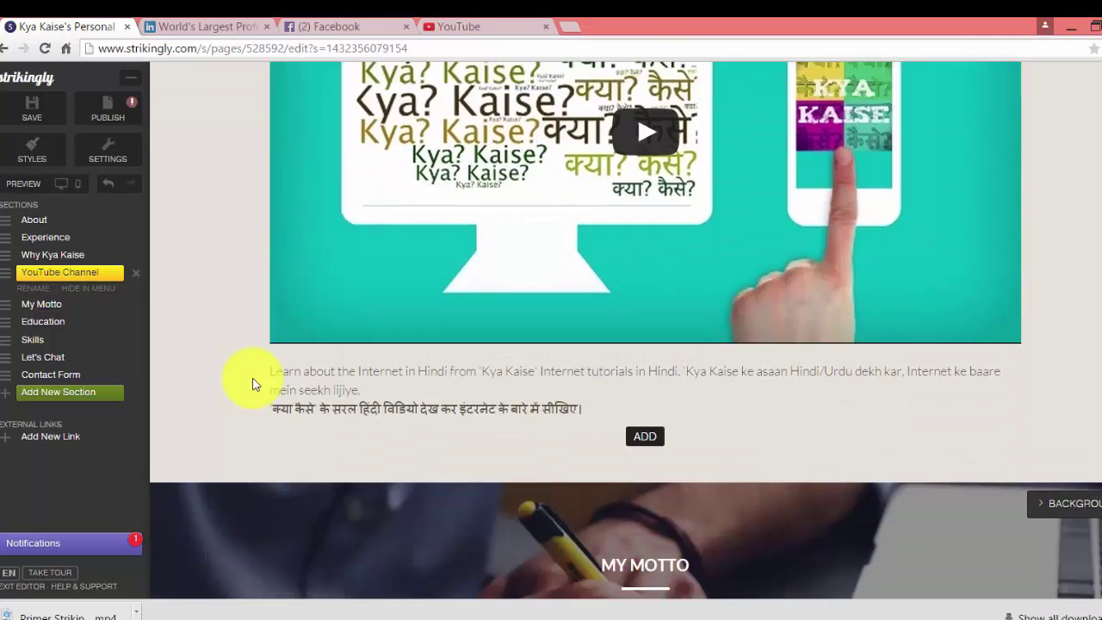
scroll(253, 384, "down", 6)
scroll(252, 384, "down", 7)
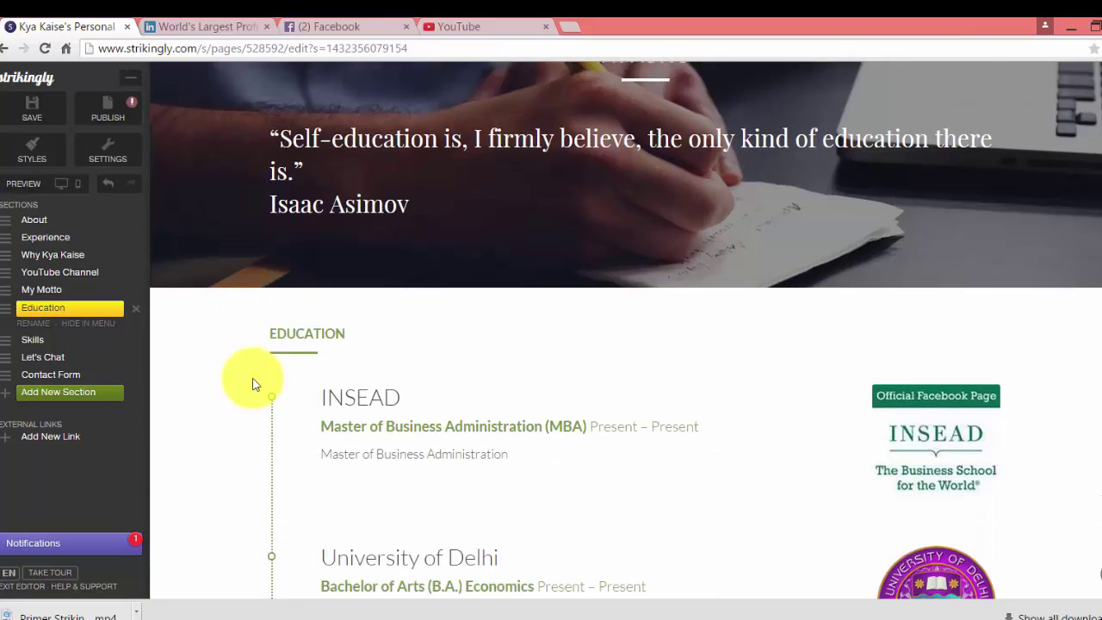
scroll(252, 385, "down", 9)
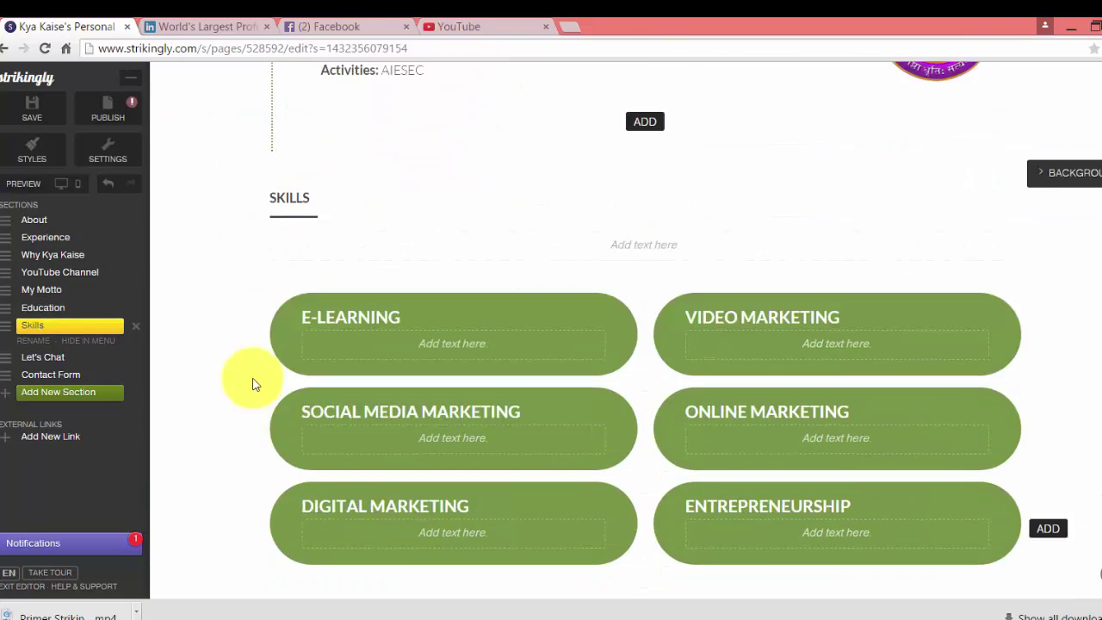
scroll(252, 387, "down", 5)
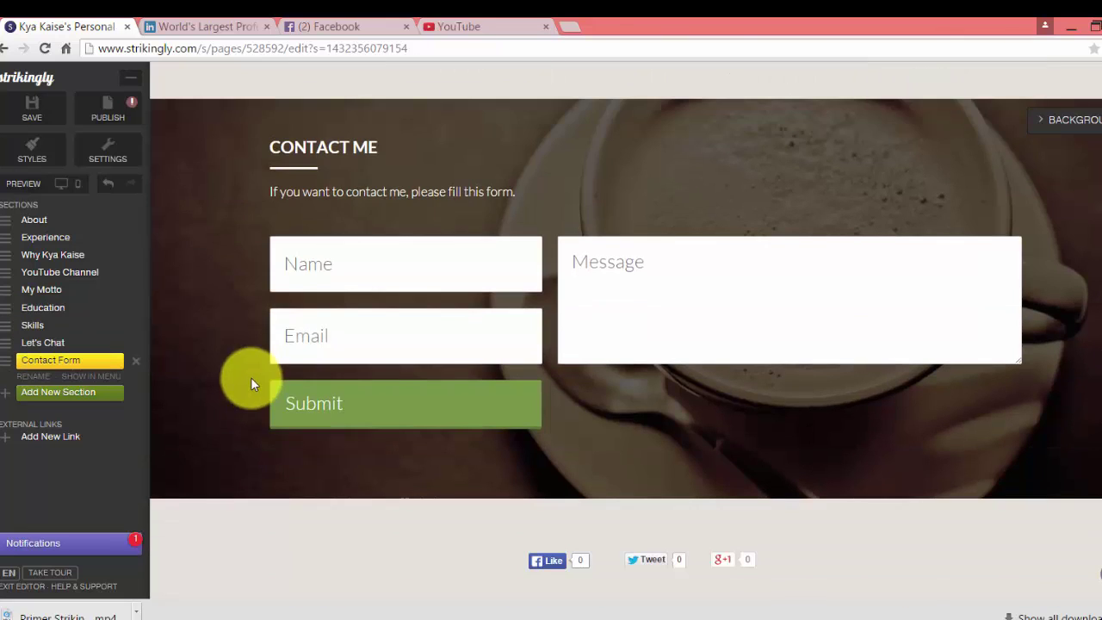
scroll(216, 372, "up", 9)
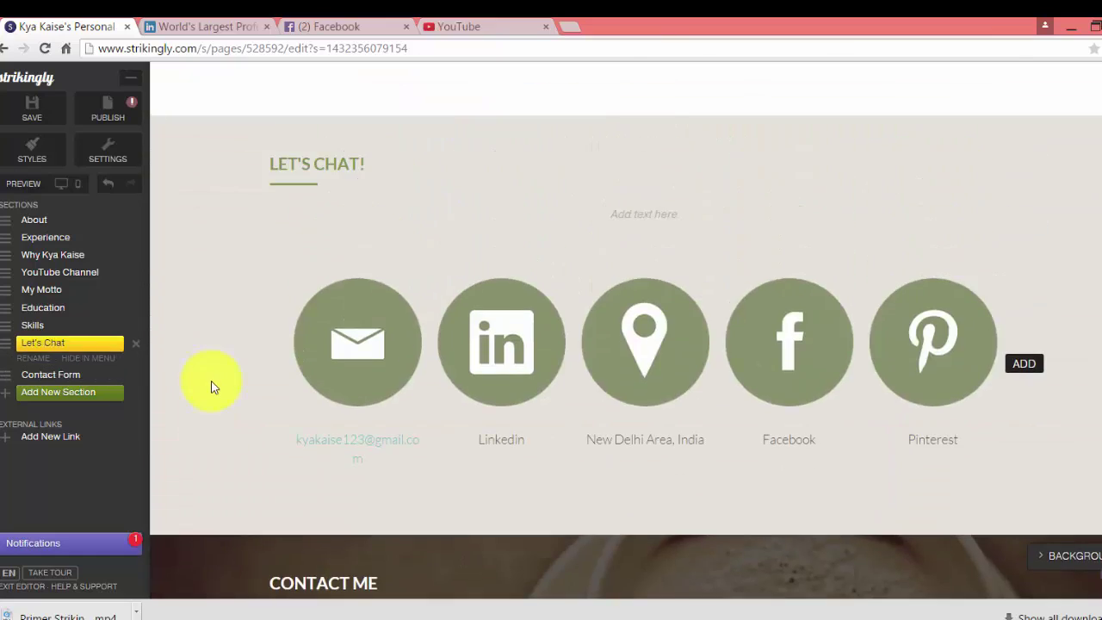
scroll(213, 390, "up", 15)
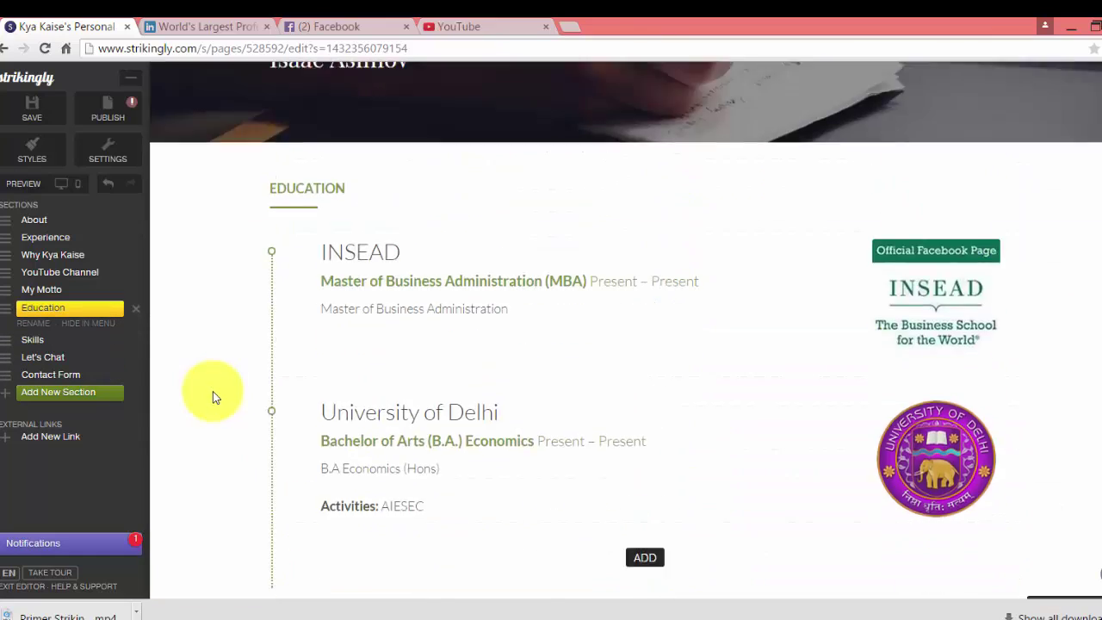
scroll(213, 393, "up", 12)
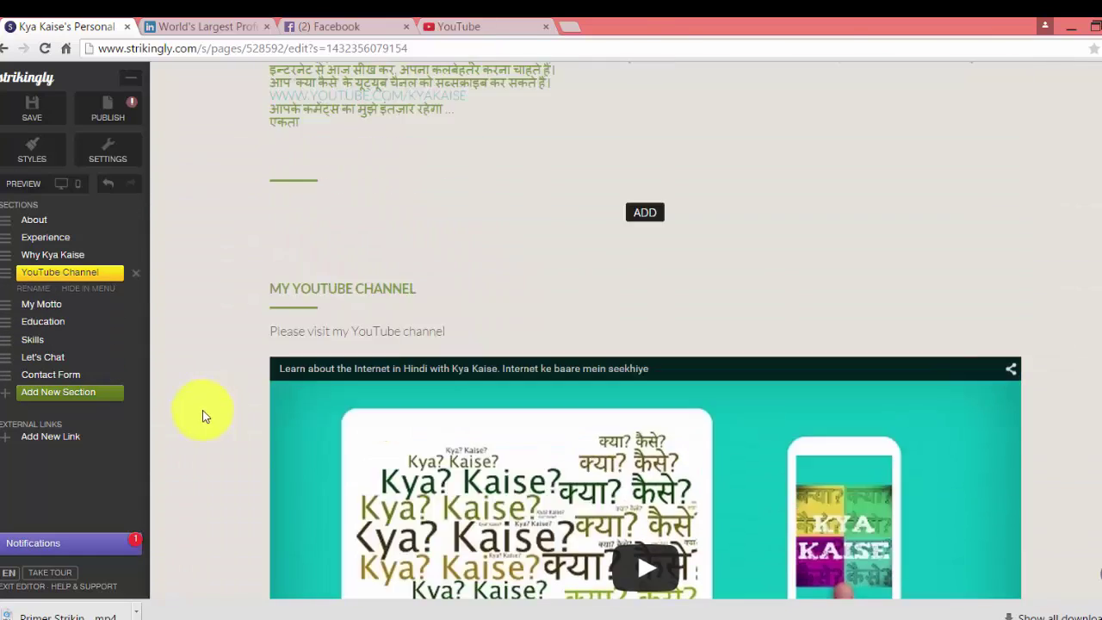
scroll(196, 419, "up", 7)
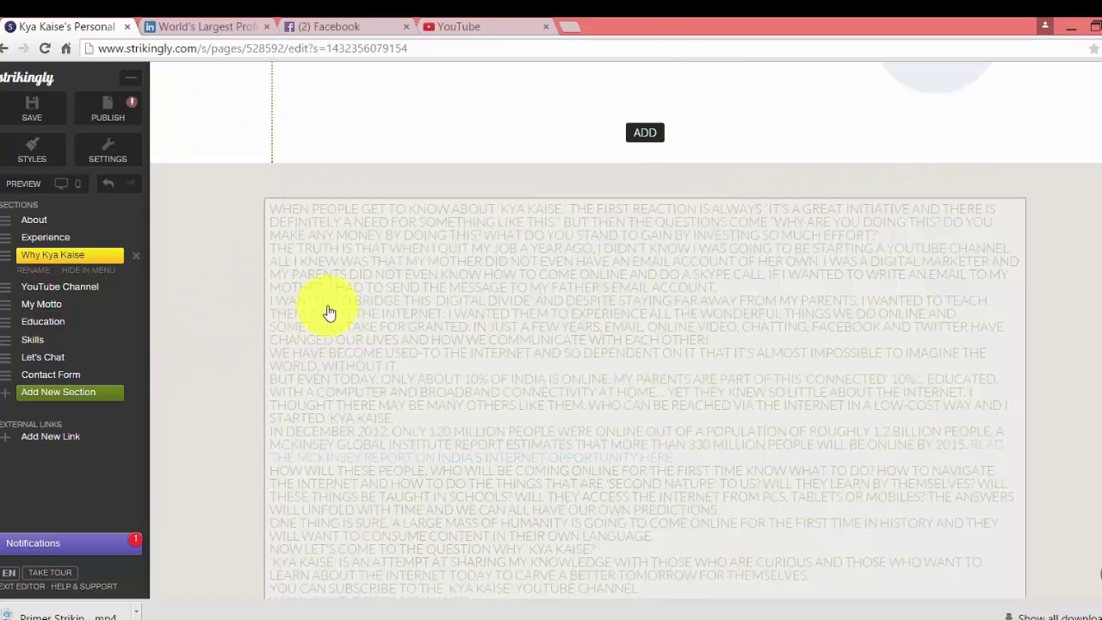
Open the Why Kya Kaise text for editing, save the site, and choose to keep editing
left_click(426, 319)
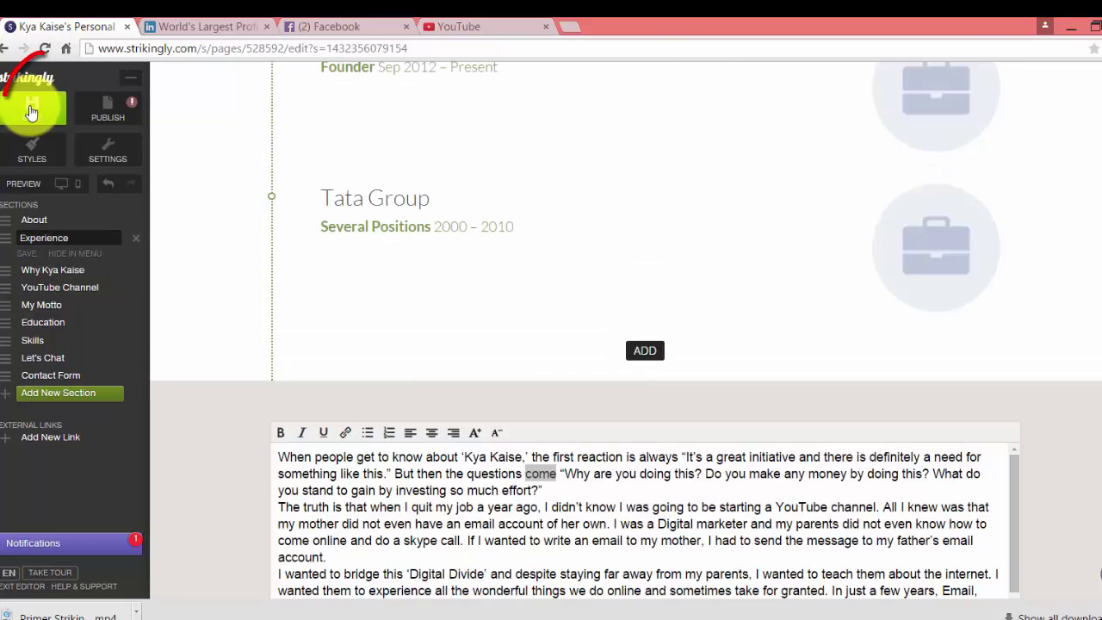
left_click(31, 110)
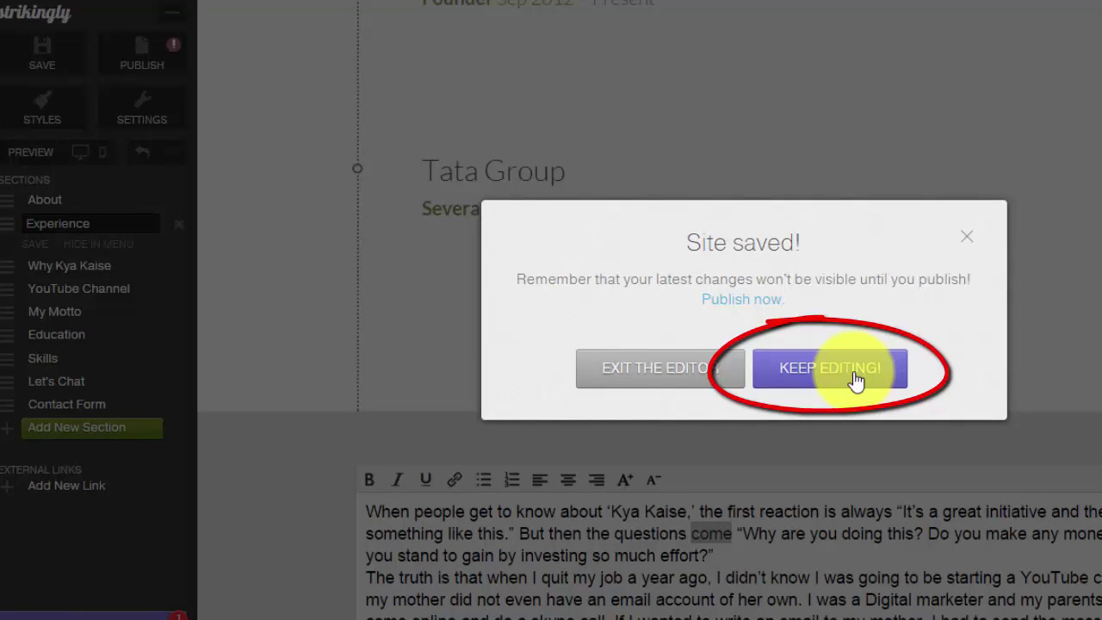
left_click(852, 373)
Open the site's style settings and set the title font to Montserrat
scroll(792, 414, "up", 10)
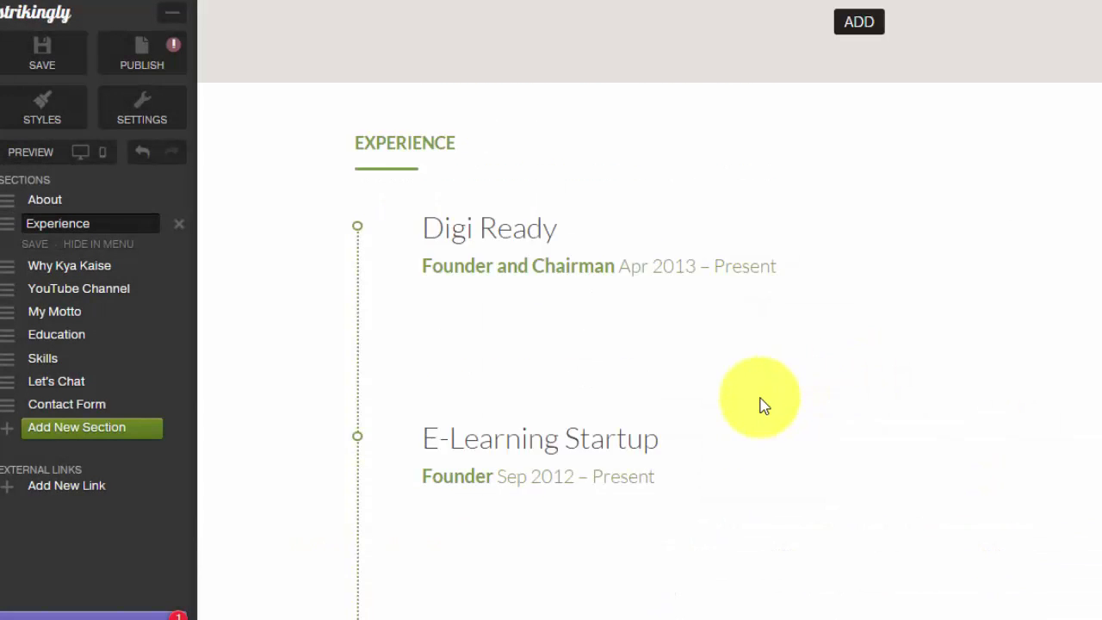
scroll(775, 439, "up", 5)
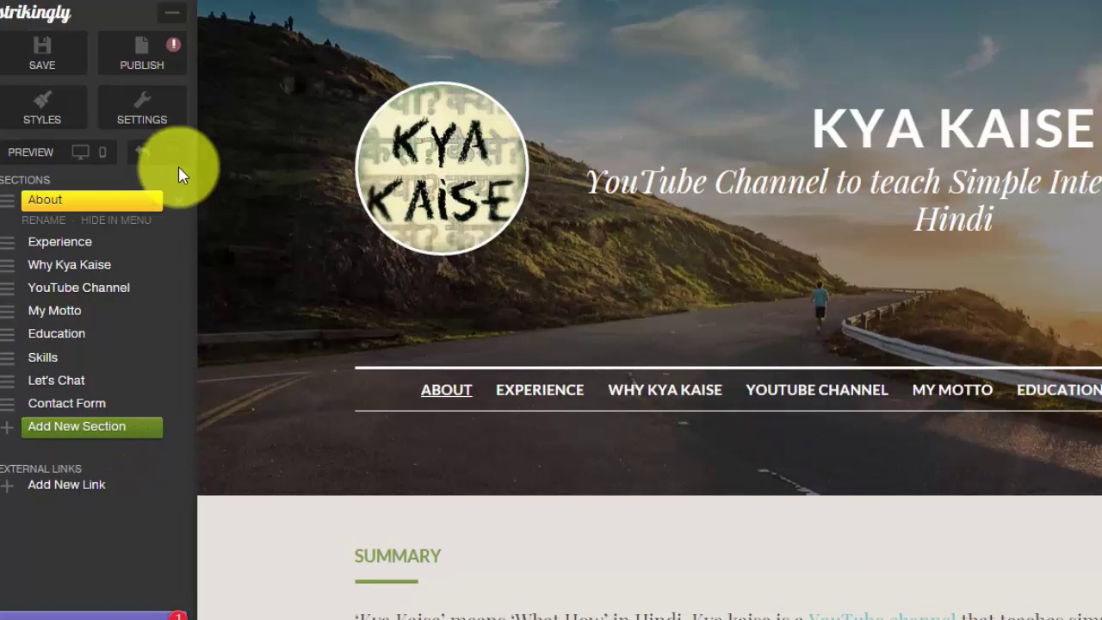
left_click(60, 116)
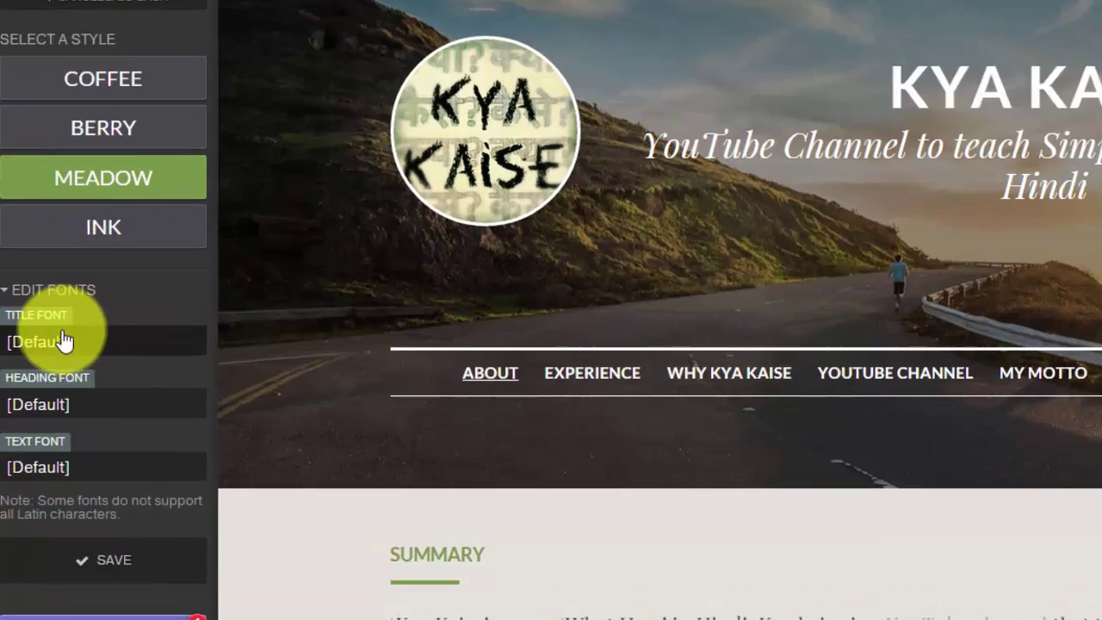
left_click(66, 343)
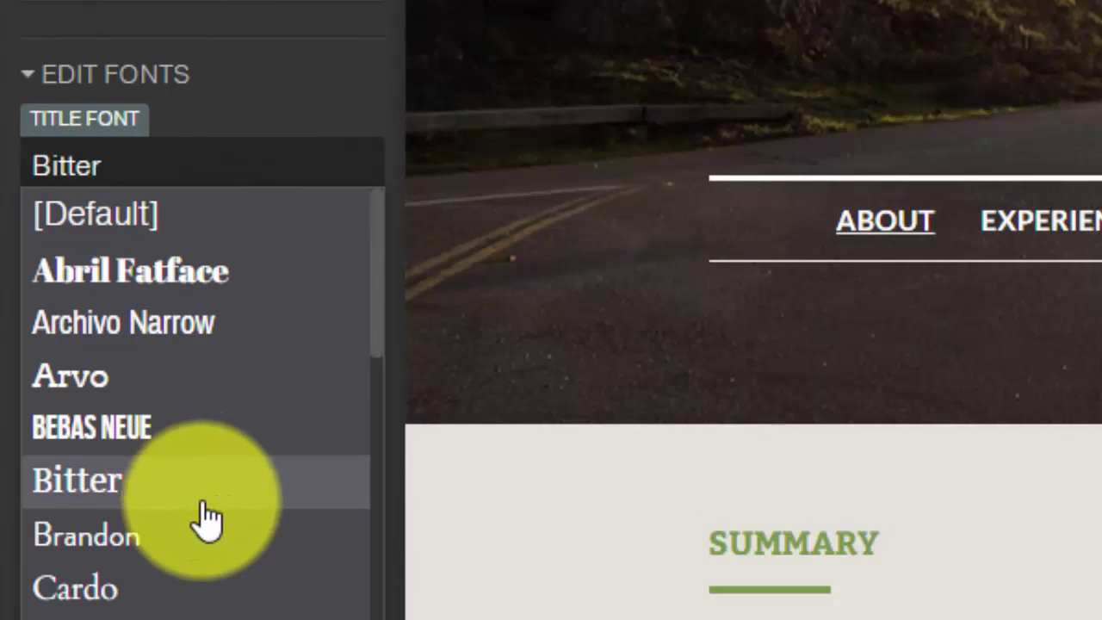
scroll(231, 484, "down", 5)
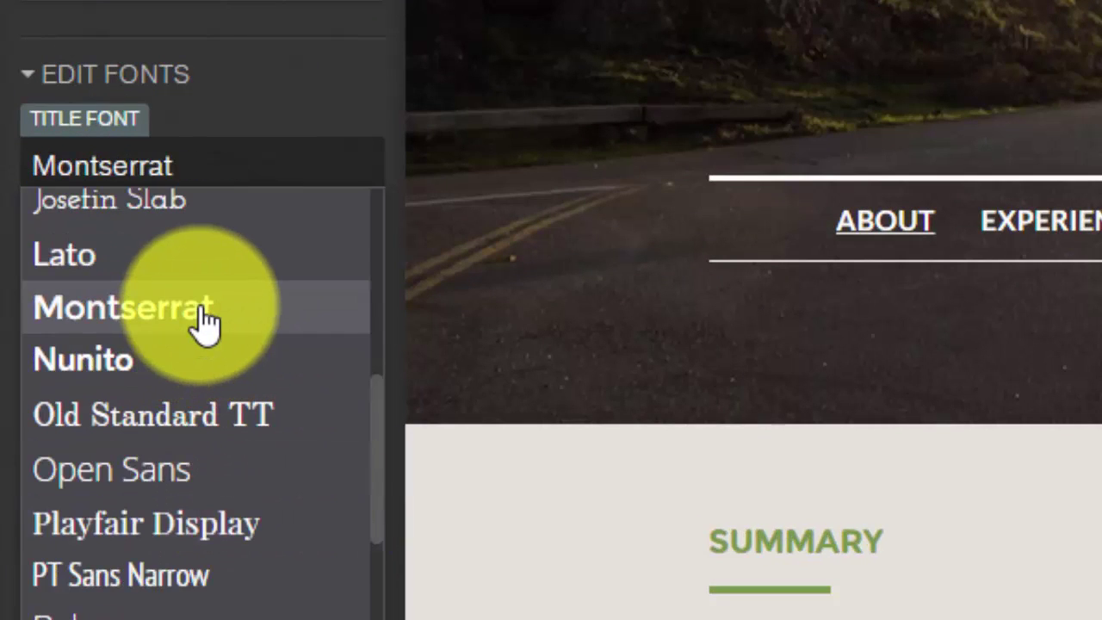
left_click(203, 315)
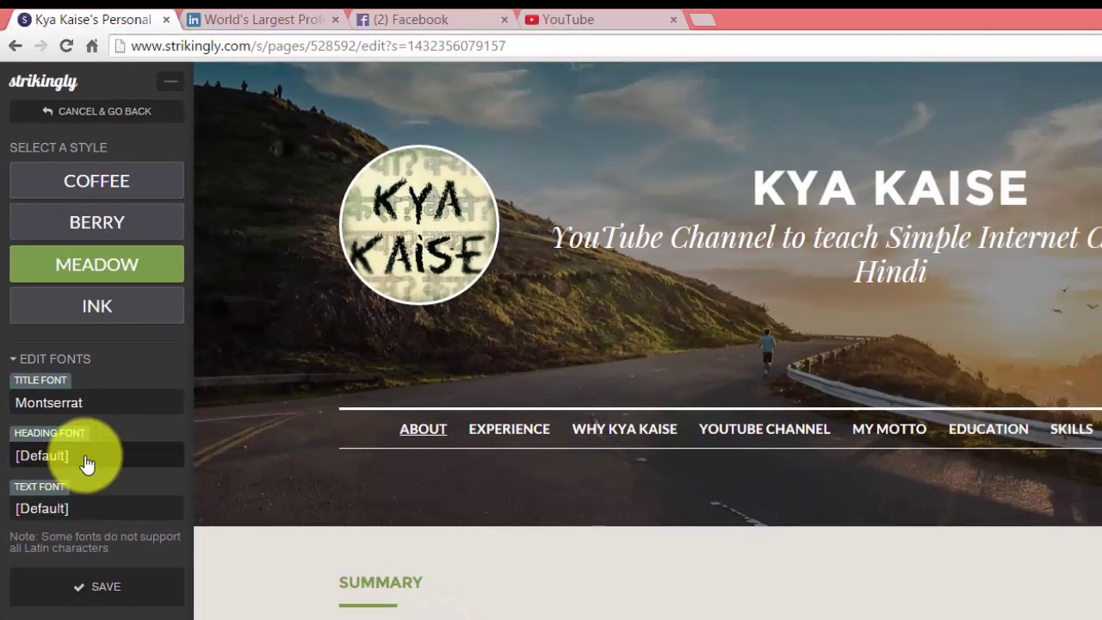
Set the heading font to Arvo and the text font to Arial
left_click(86, 464)
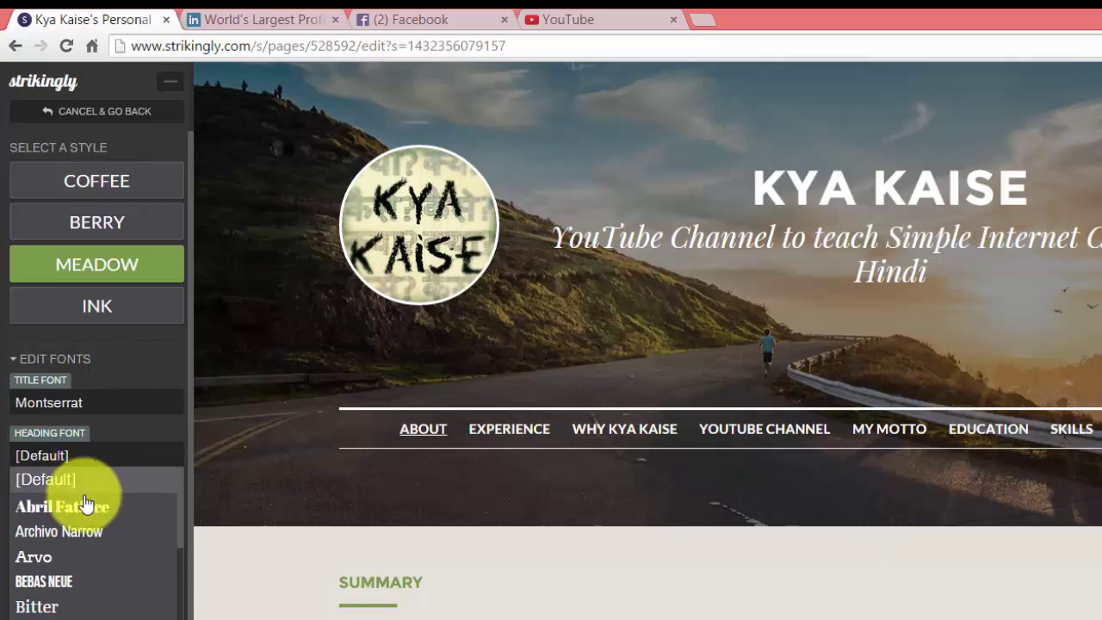
left_click(86, 562)
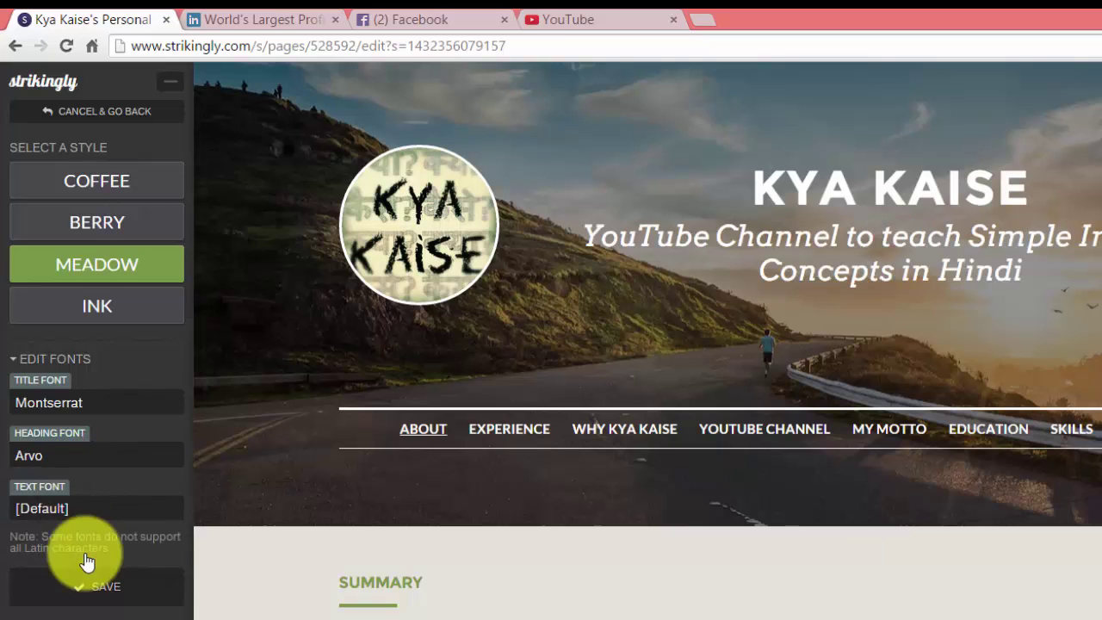
left_click(93, 510)
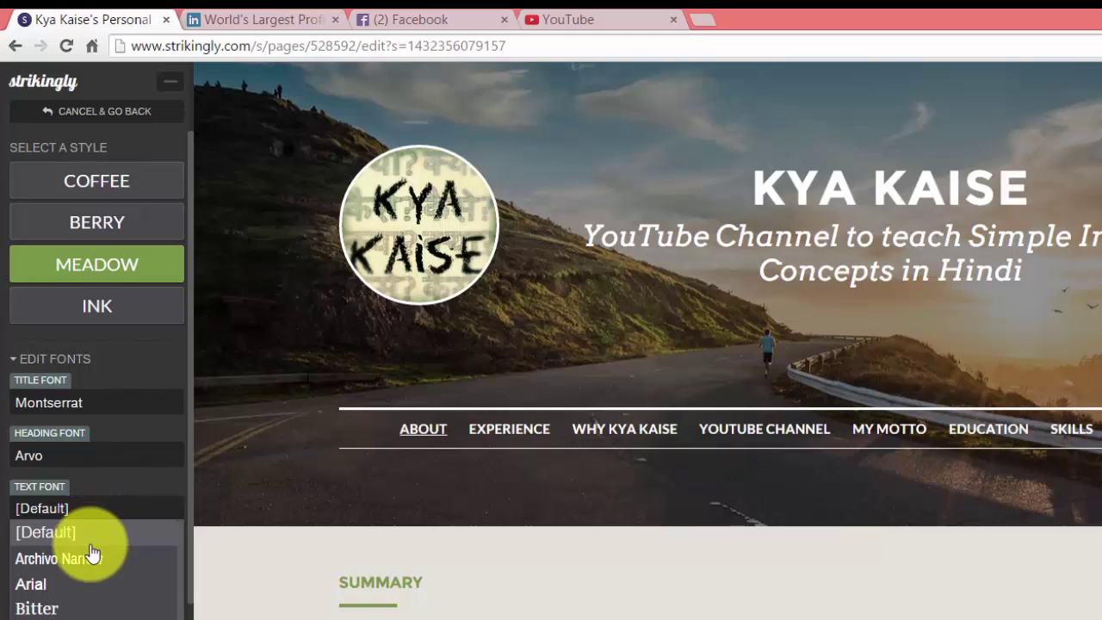
left_click(110, 596)
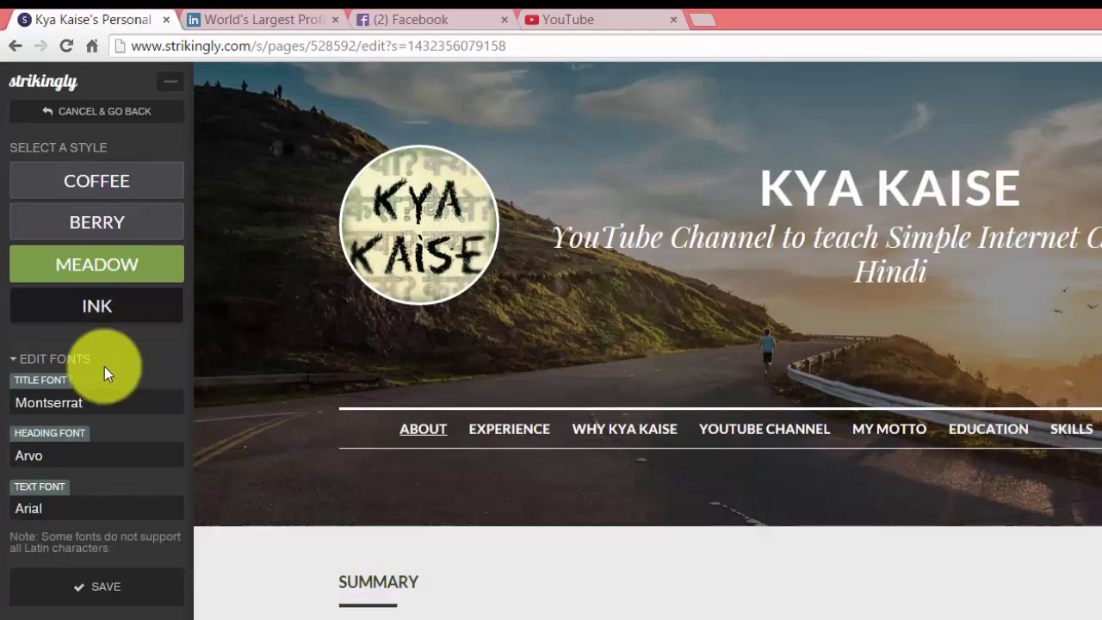
Check the chosen fonts from the Summary down to the video section and save the style changes
scroll(648, 345, "down", 15)
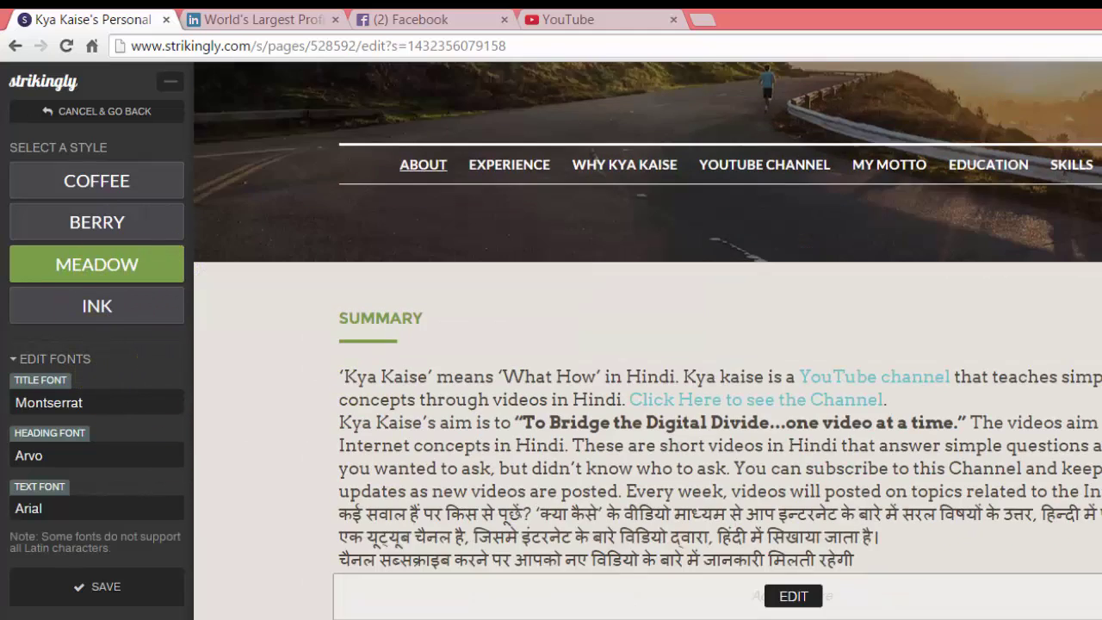
scroll(647, 344, "down", 1)
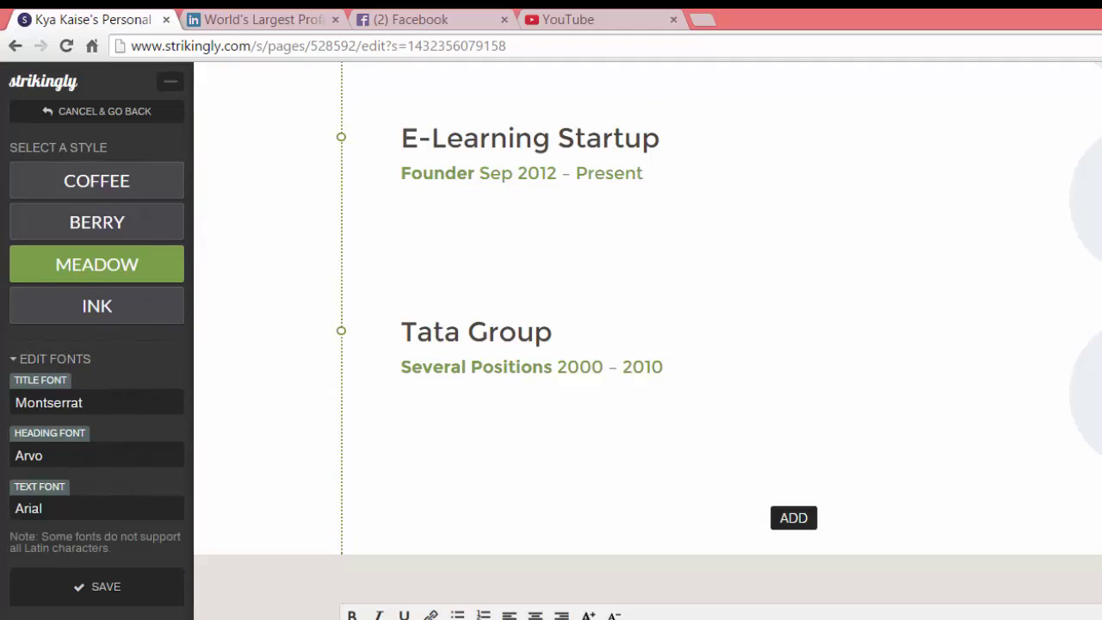
scroll(262, 613, "down", 15)
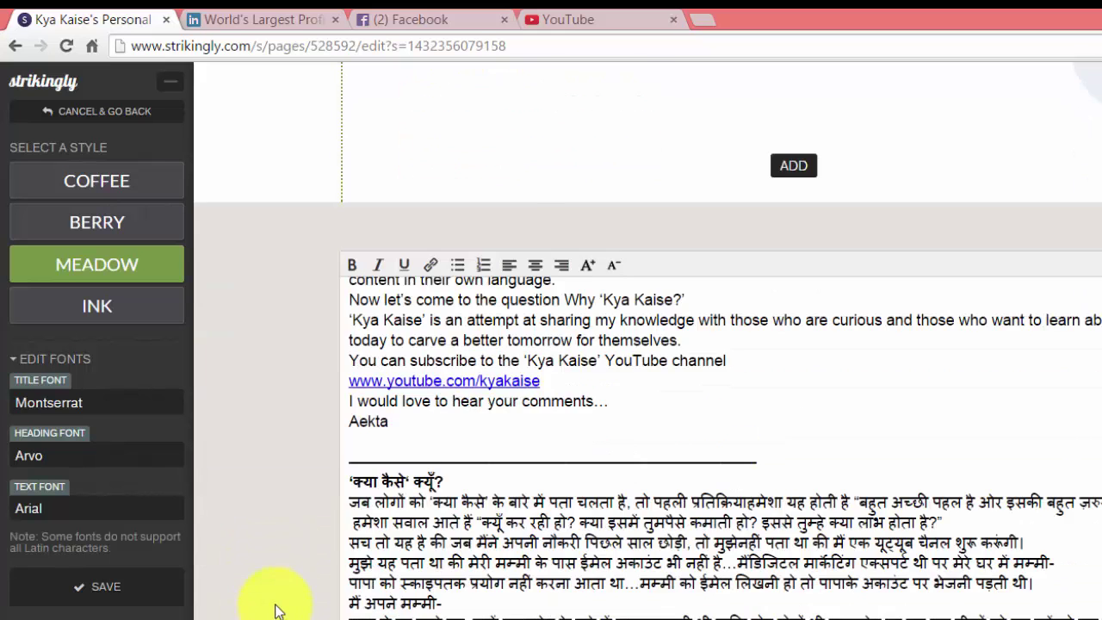
scroll(284, 611, "down", 2)
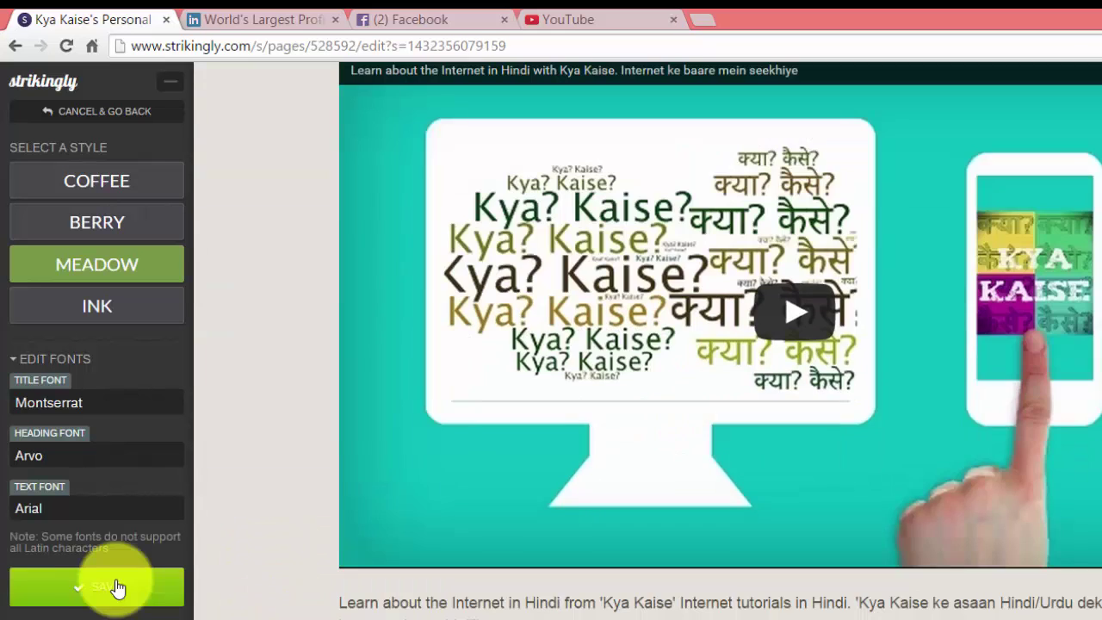
left_click(117, 587)
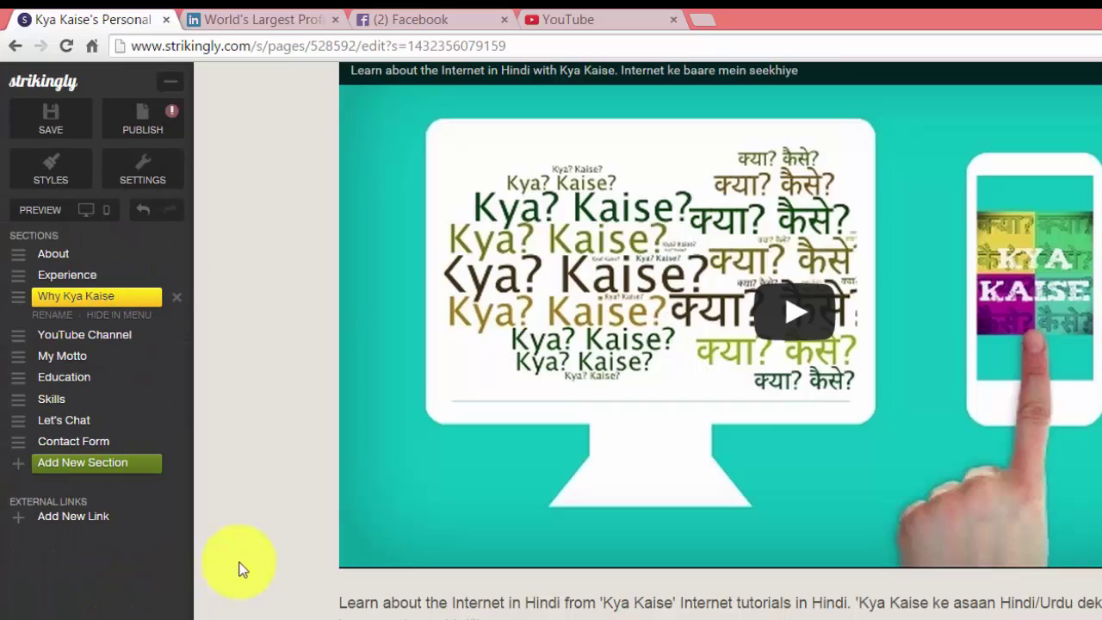
Open the site preview at desktop size and examine the About and Experience sections
scroll(241, 568, "up", 15)
scroll(317, 611, "up", 2)
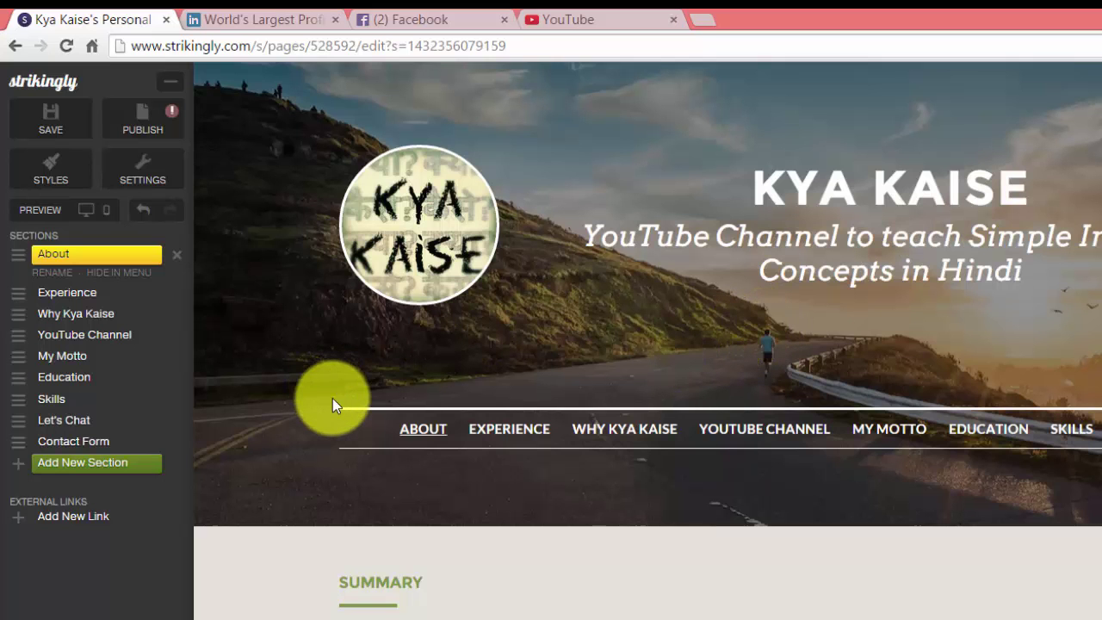
scroll(451, 347, "down", 2)
scroll(451, 348, "up", 2)
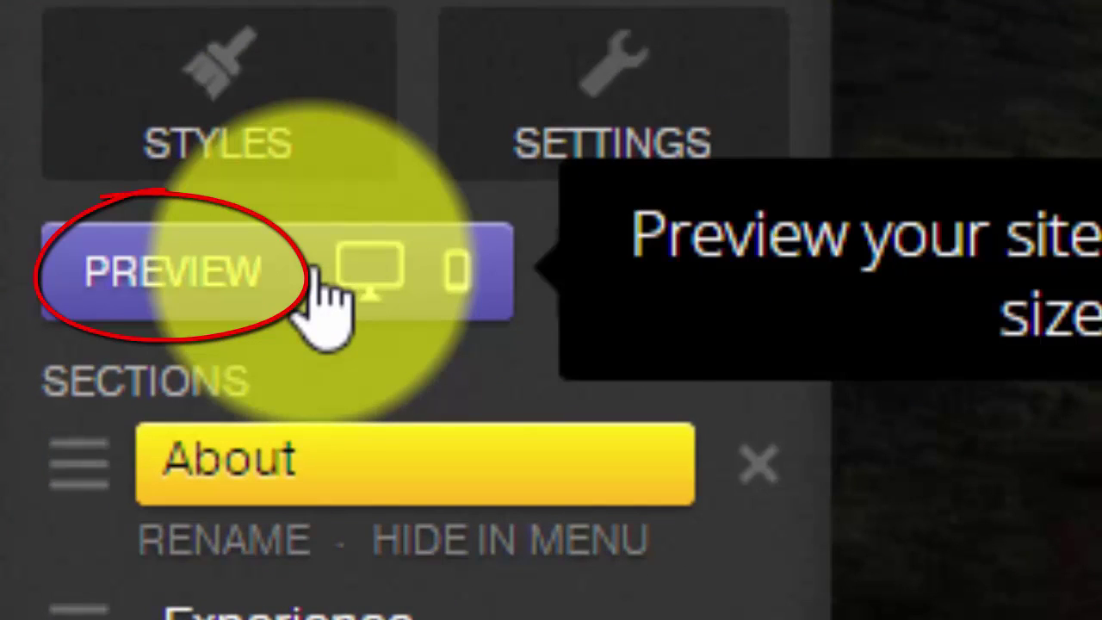
left_click(334, 243)
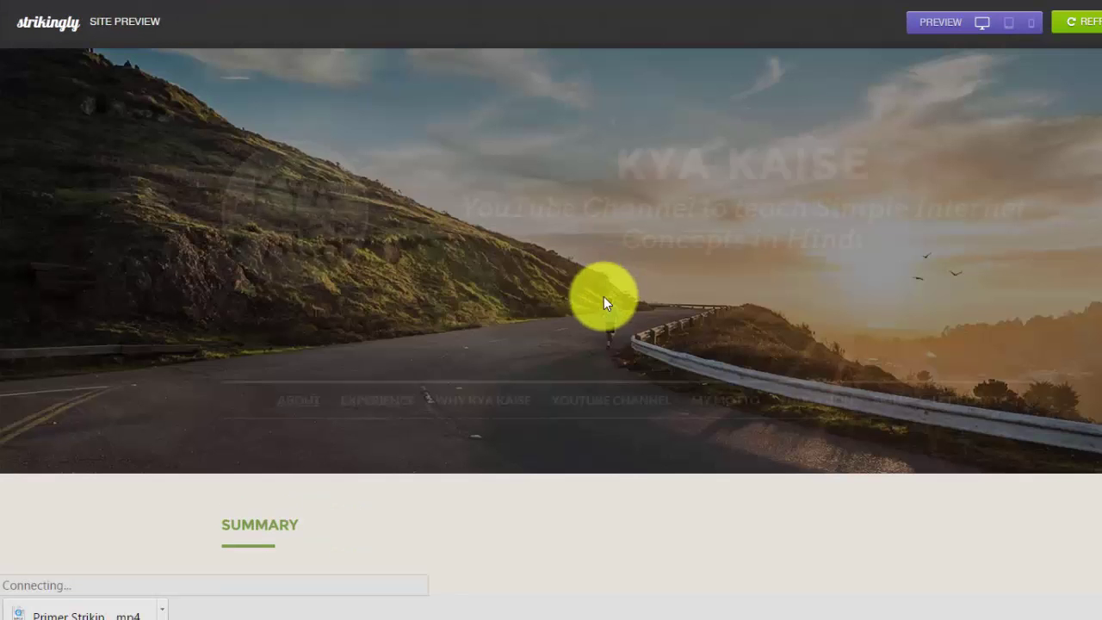
scroll(556, 312, "down", 6)
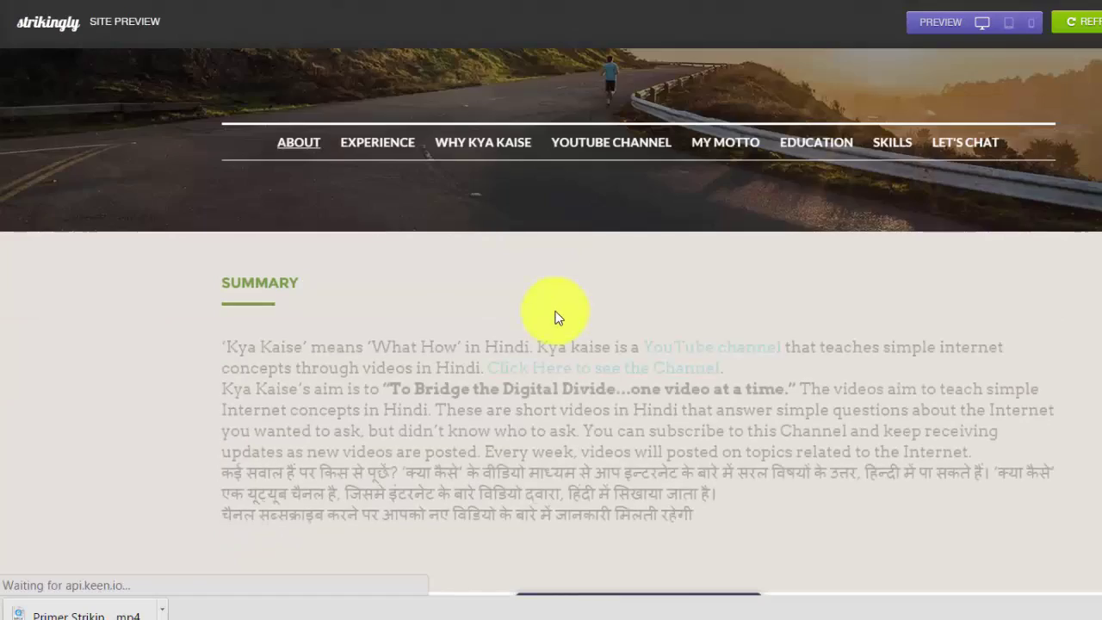
scroll(554, 310, "down", 4)
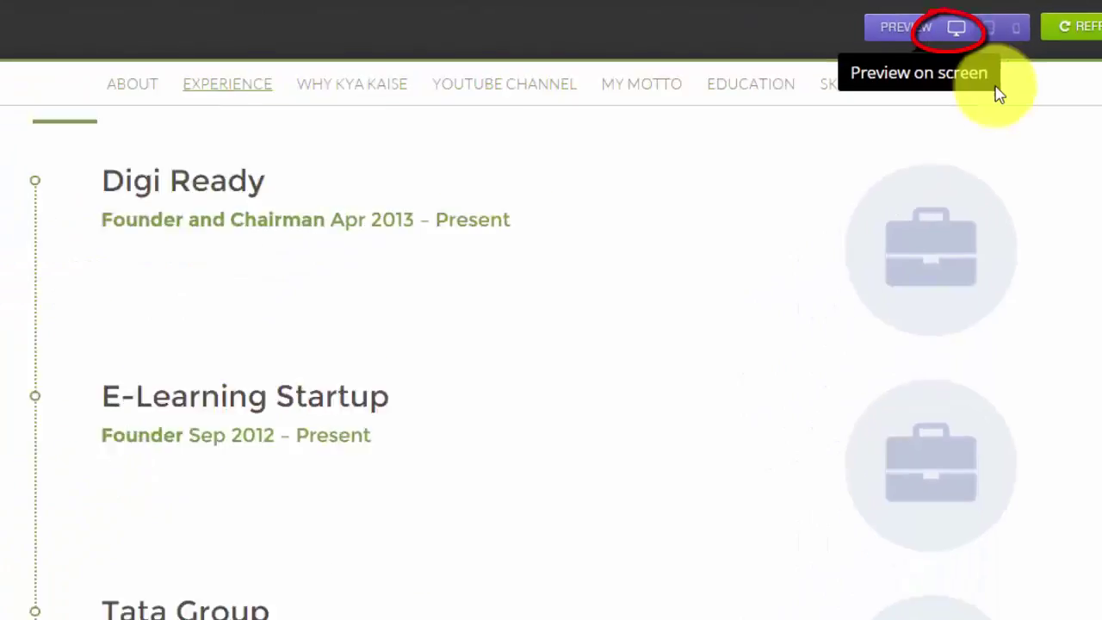
Examine the Why Kya Kaise section at desktop size, and check the page at tablet size
scroll(1086, 233, "down", 5)
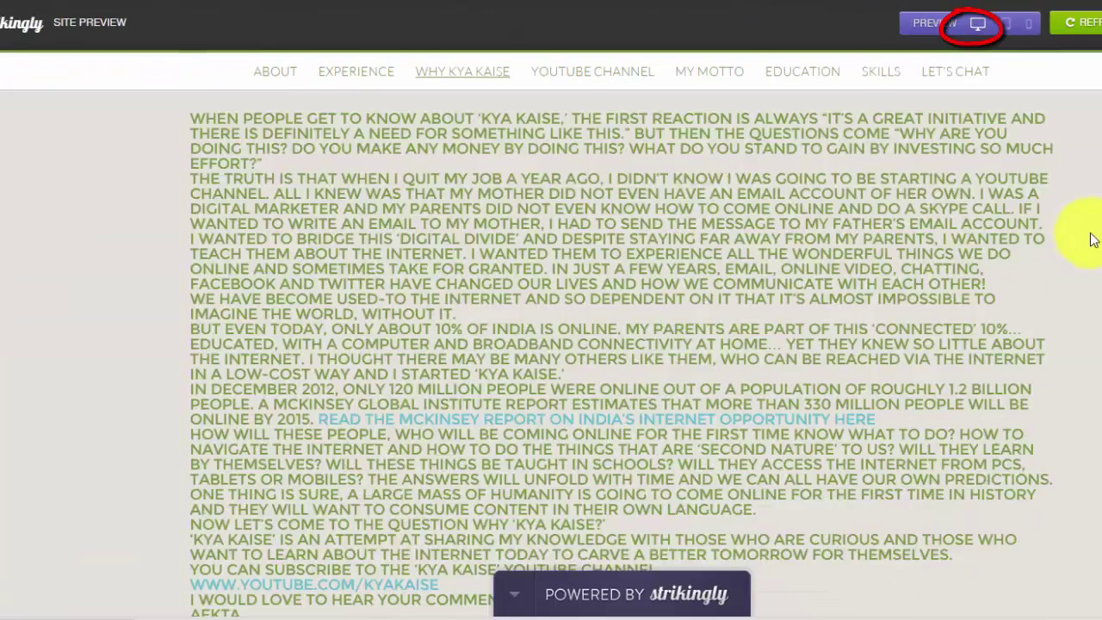
scroll(1091, 239, "down", 8)
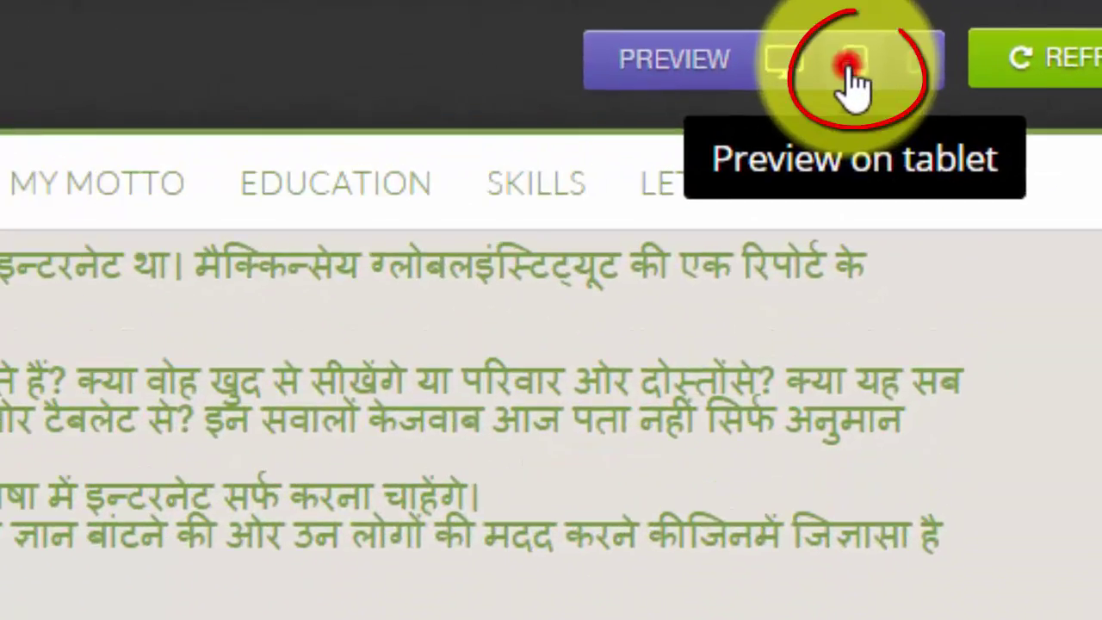
left_click(947, 39)
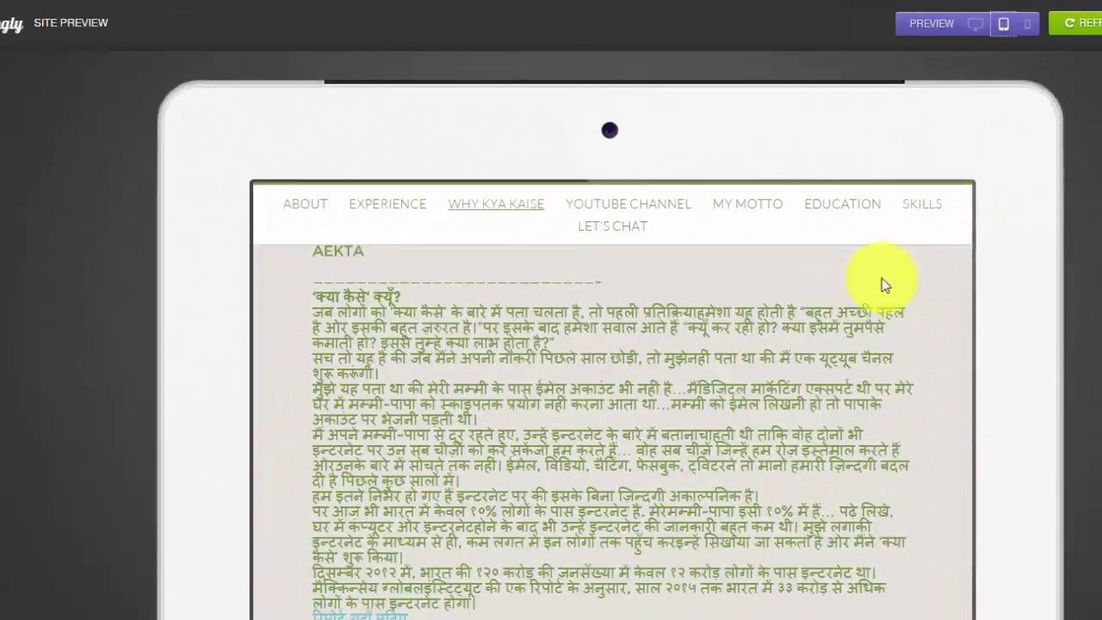
scroll(901, 288, "up", 8)
scroll(919, 304, "up", 10)
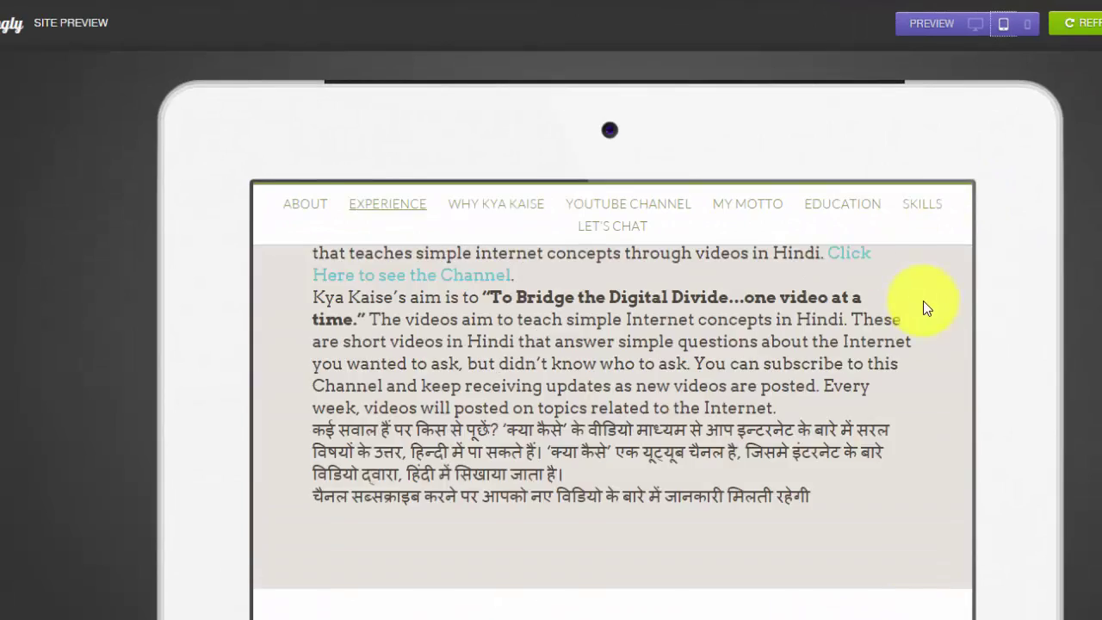
scroll(920, 228, "down", 10)
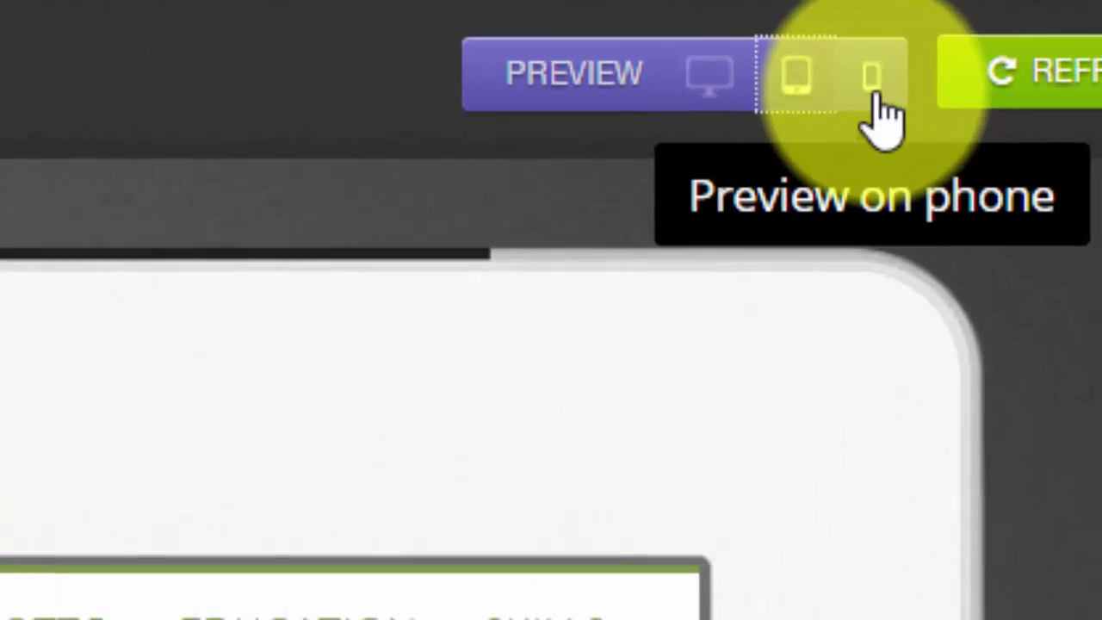
Preview the site at phone size down to the Education section, and close the preview
left_click(957, 47)
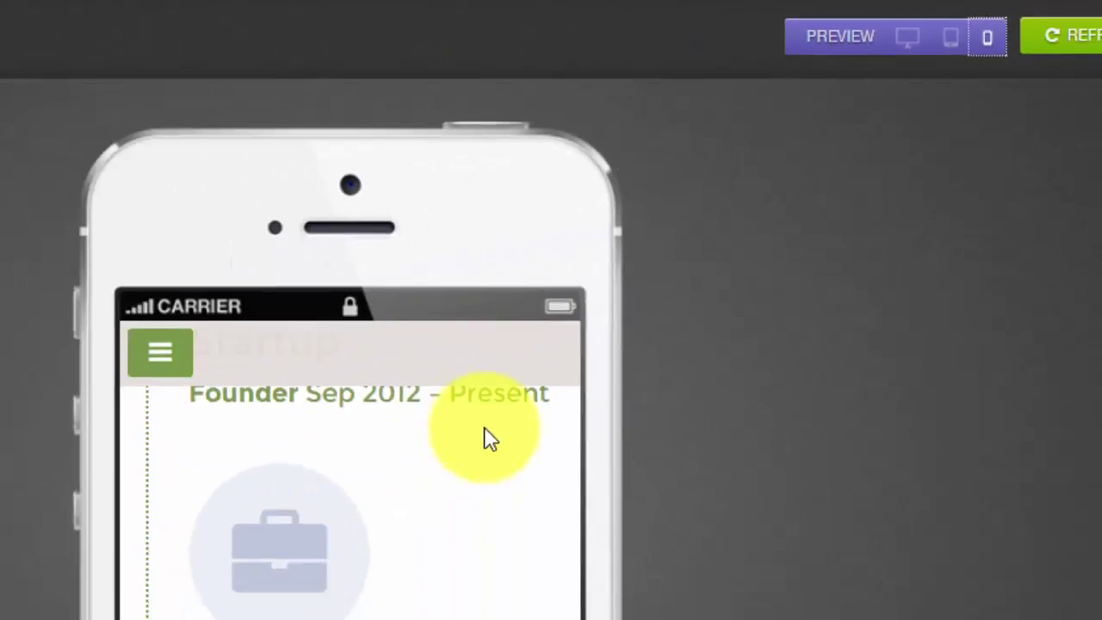
scroll(726, 302, "down", 10)
scroll(726, 301, "down", 15)
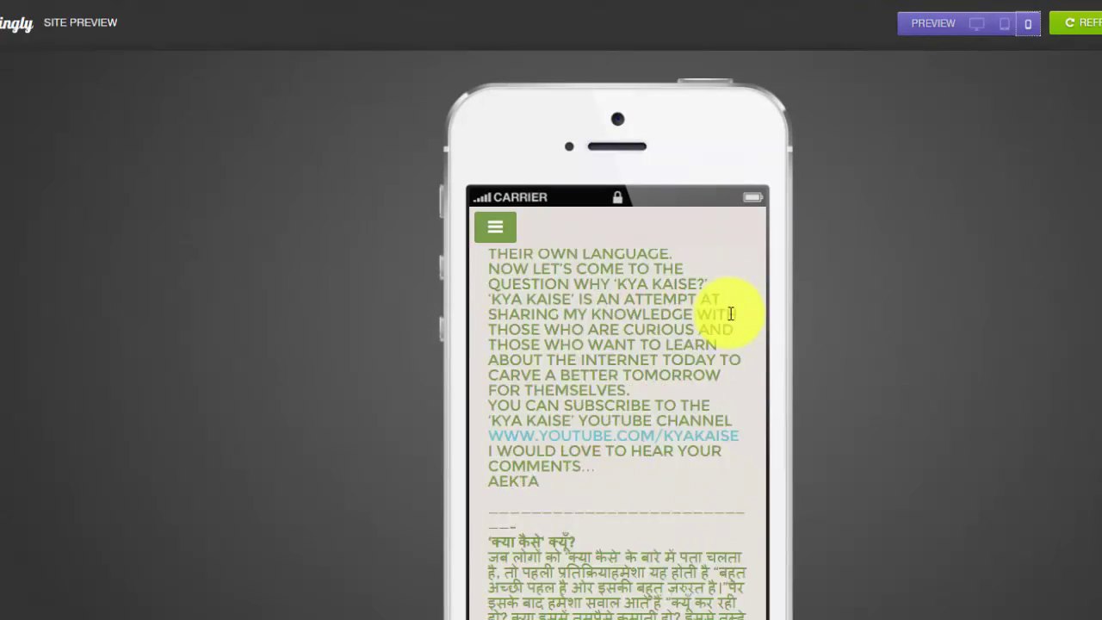
scroll(734, 317, "down", 15)
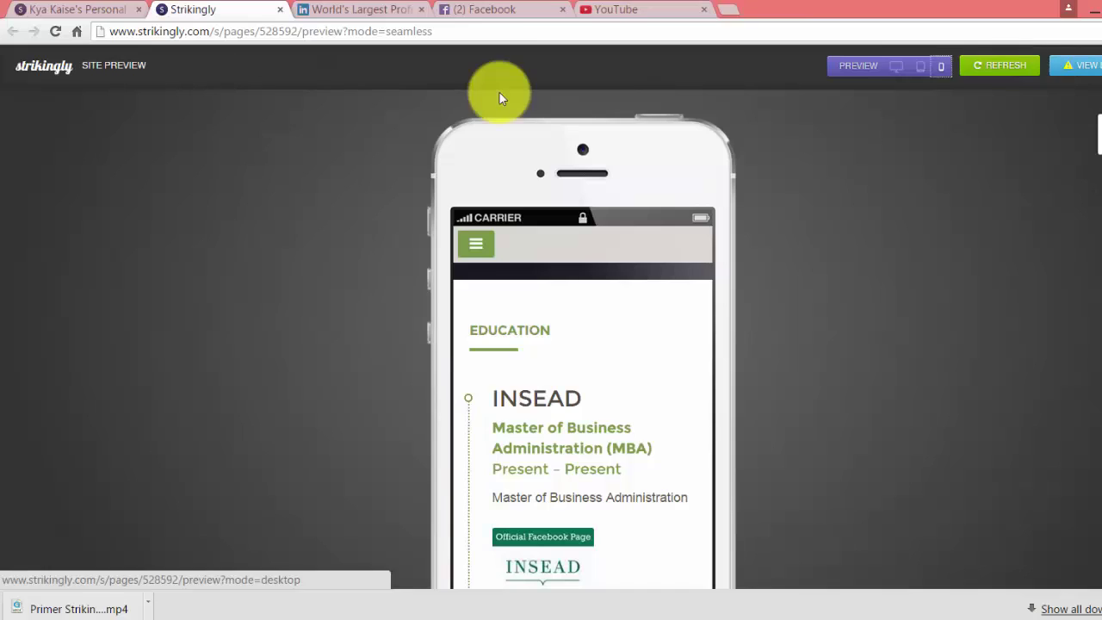
left_click(279, 10)
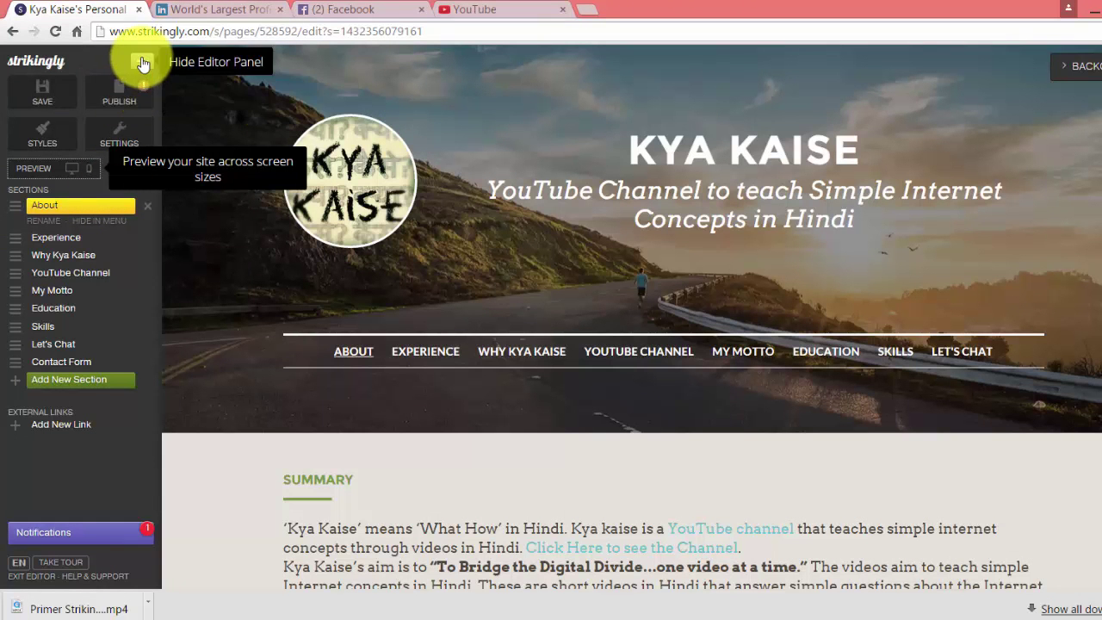
scroll(647, 370, "down", 10)
scroll(508, 323, "up", 7)
scroll(508, 323, "up", 3)
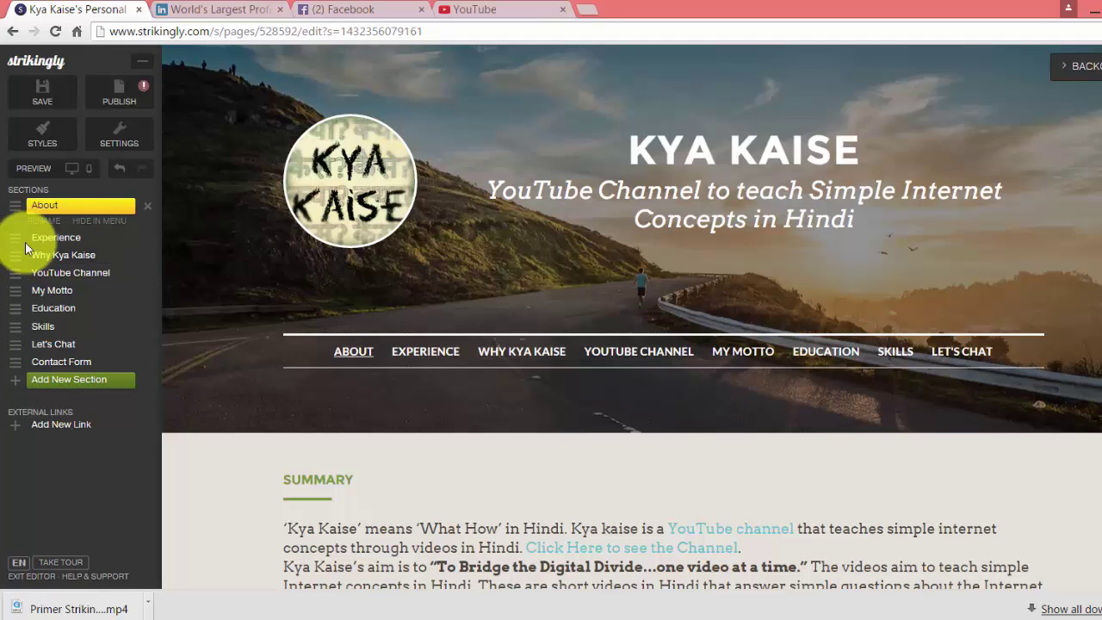
In the site settings, shorten the page title to "Kya Kaise", set the Strikingly URL to "kyakaise" and save both
left_click(130, 138)
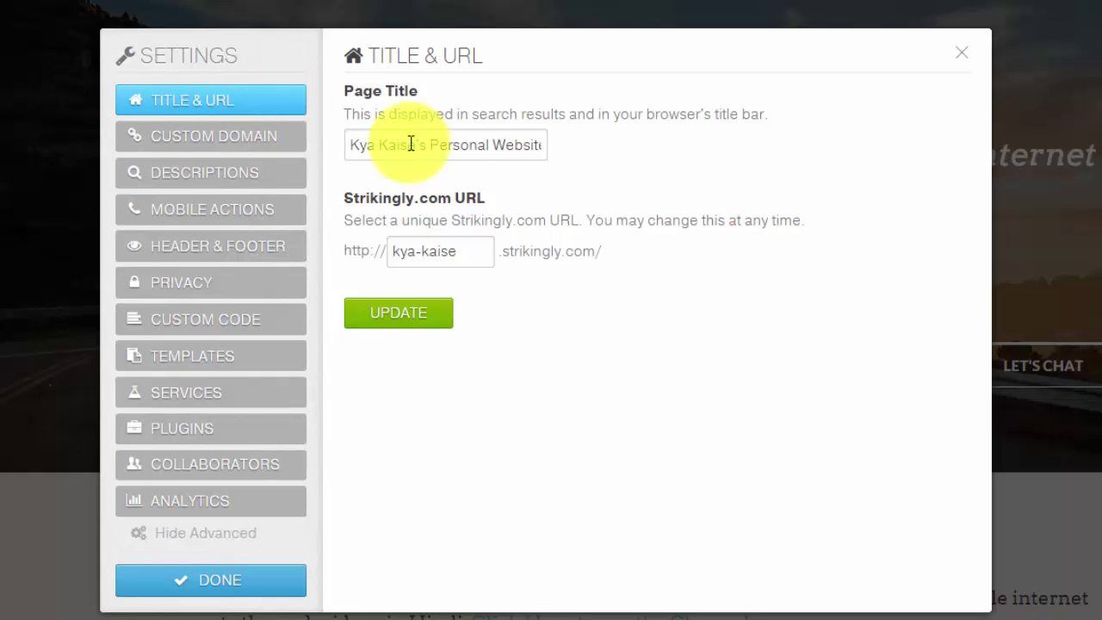
left_click_drag(420, 145, 570, 142)
key("BackSpace")
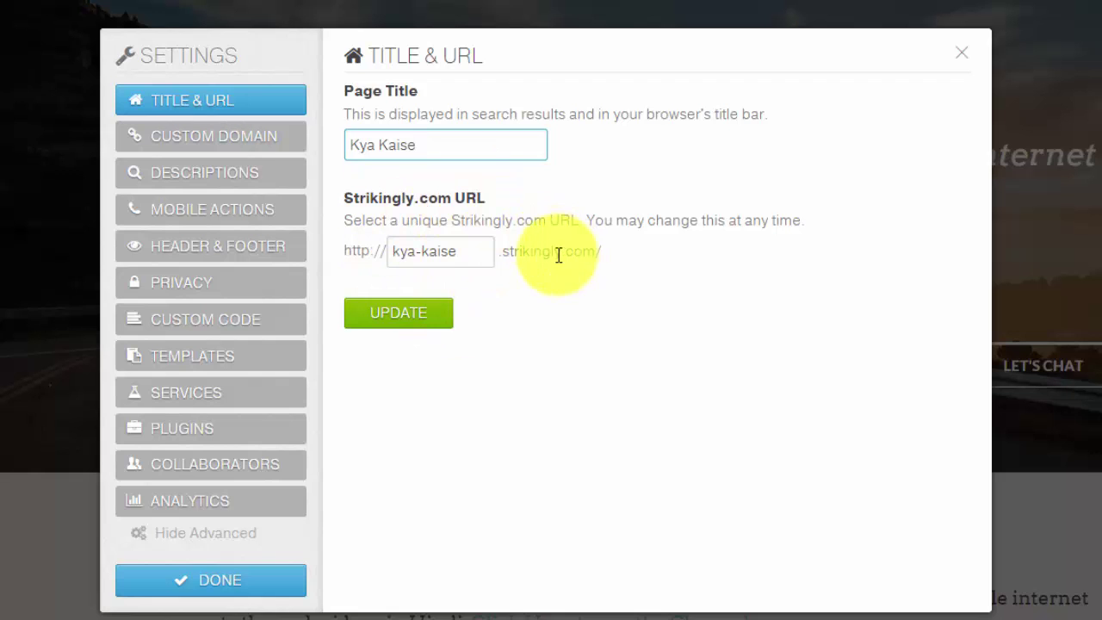
left_click(422, 249)
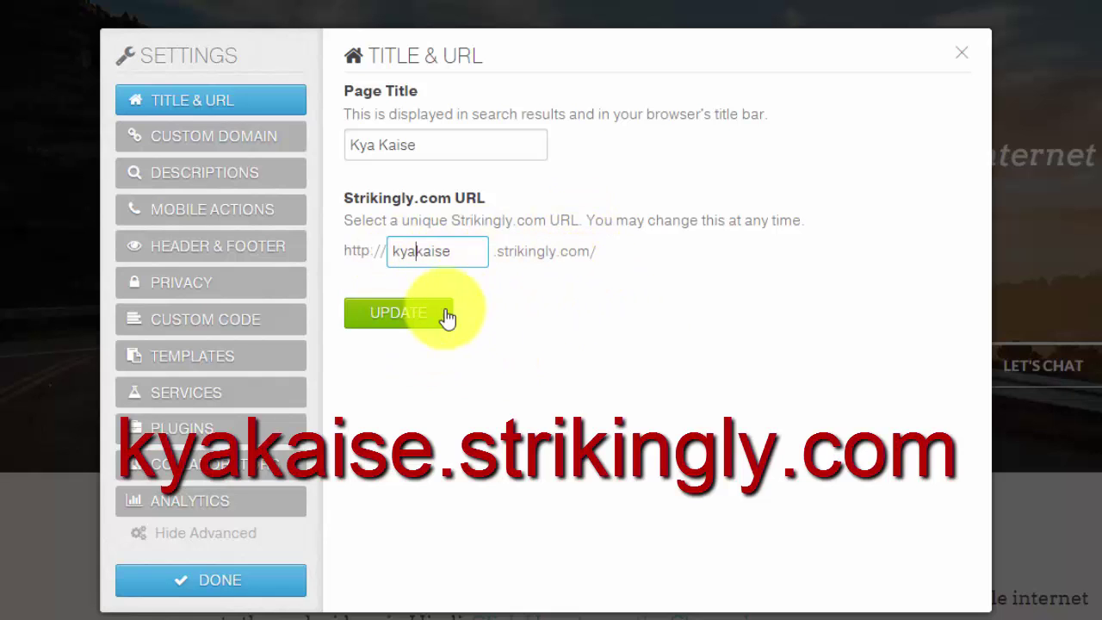
left_click(419, 320)
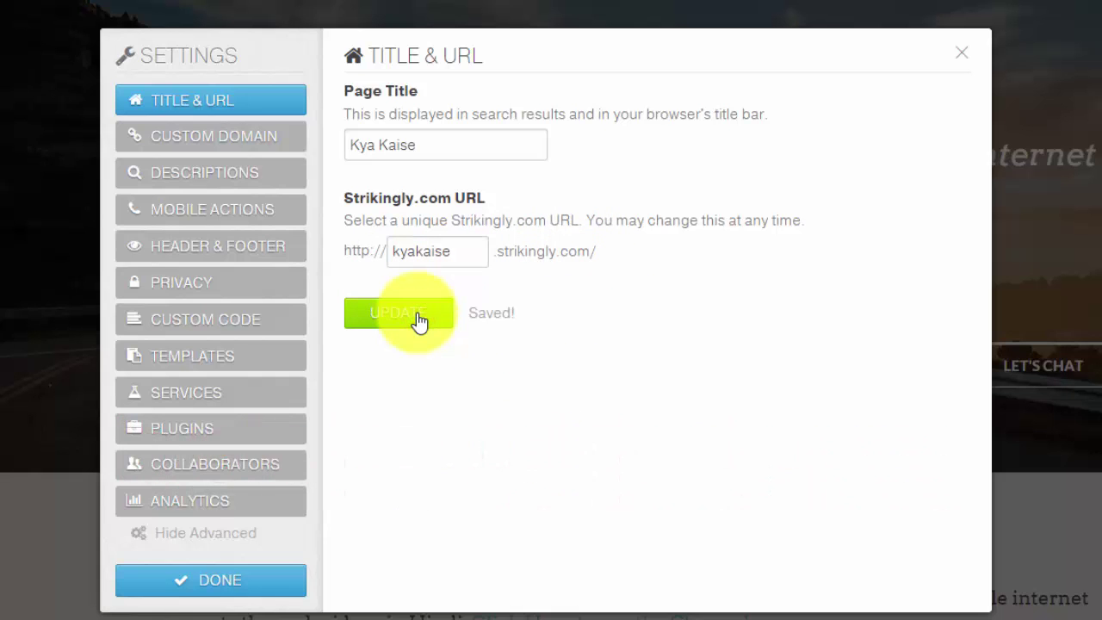
Review the Custom Domain, Descriptions, Mobile Actions, Header & Footer and Privacy settings
left_click(243, 146)
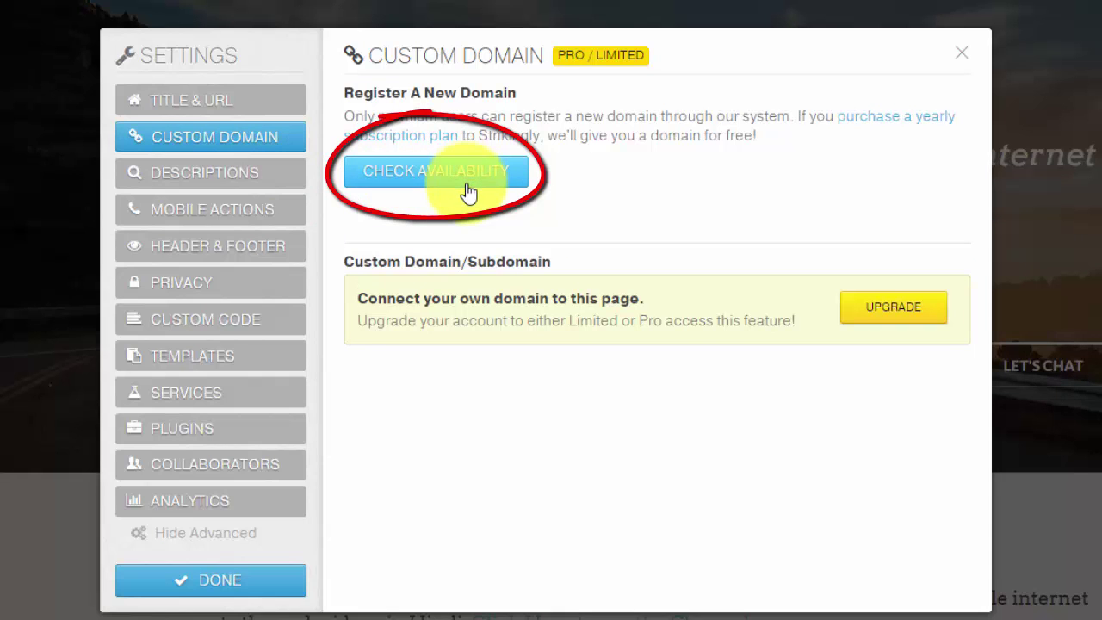
left_click(221, 175)
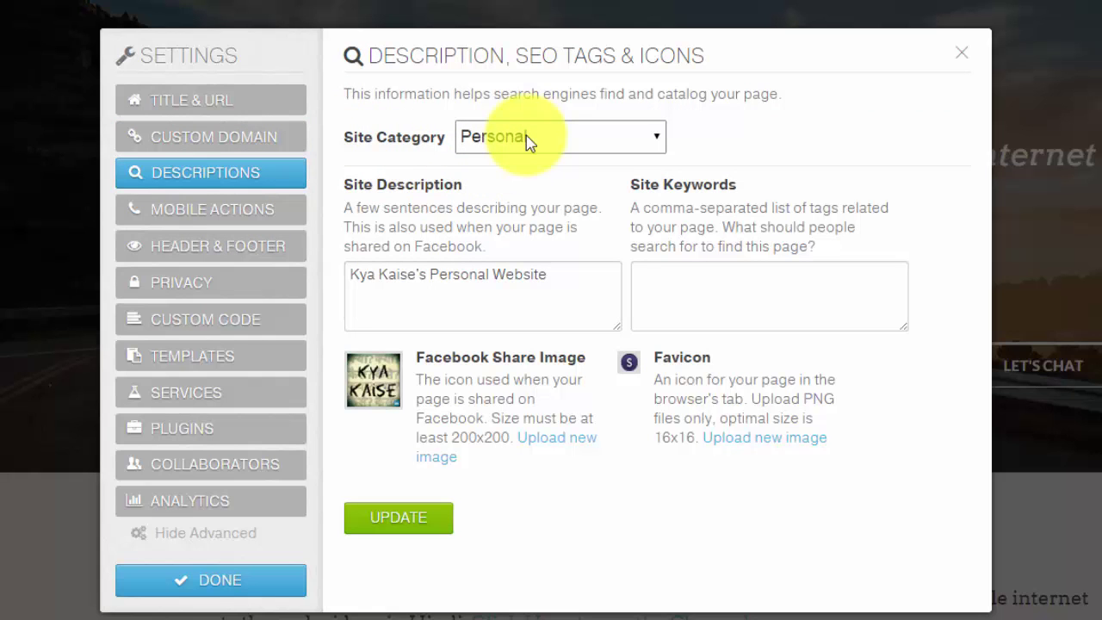
left_click(245, 218)
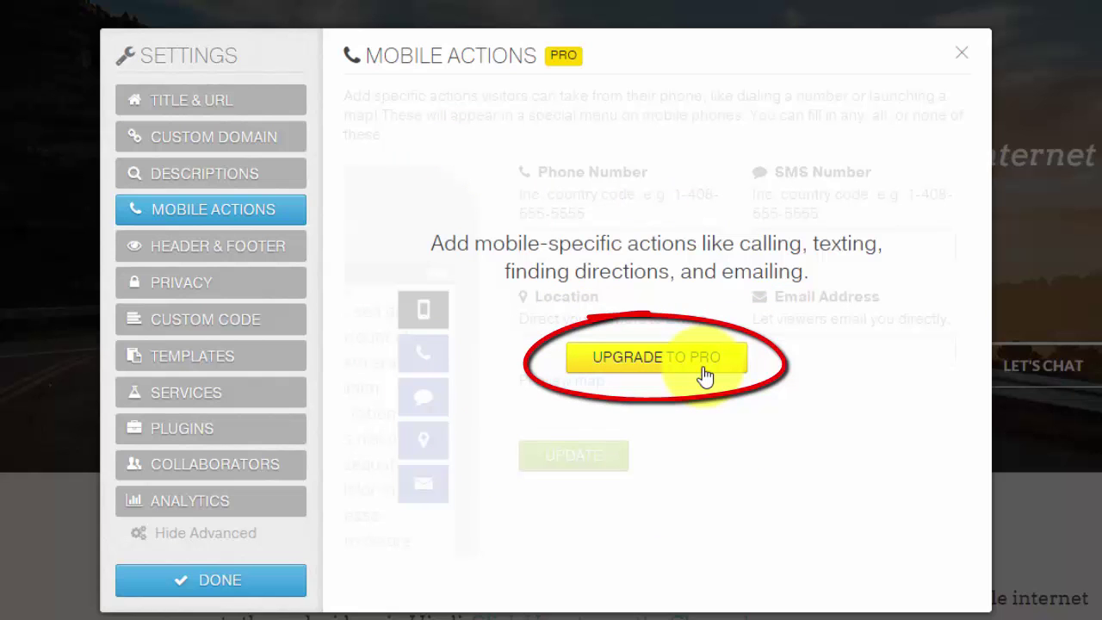
left_click(224, 248)
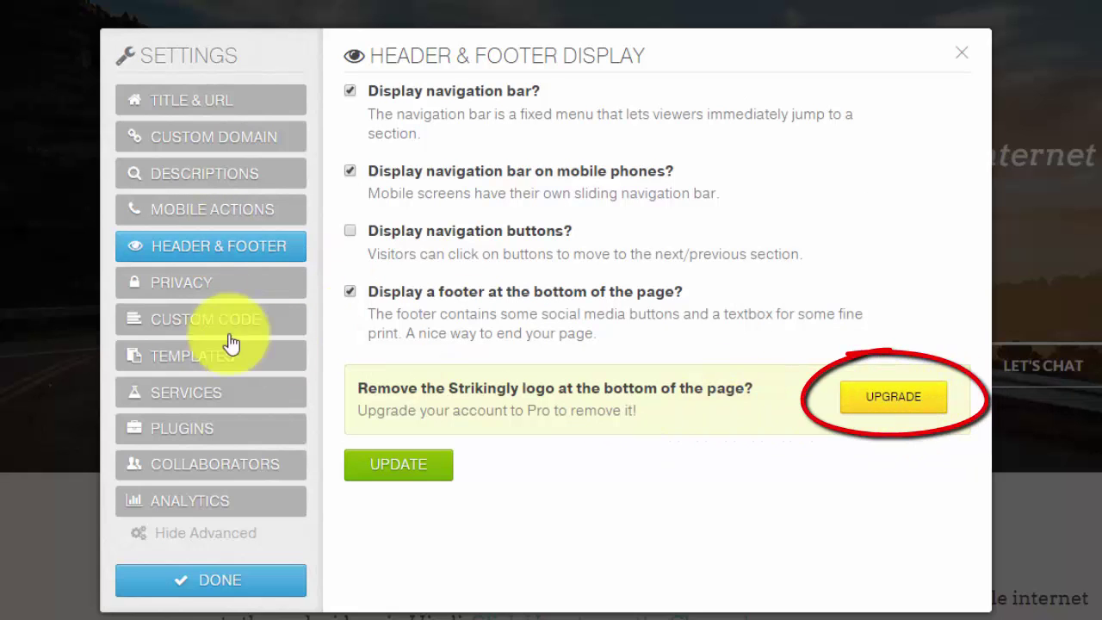
left_click(193, 291)
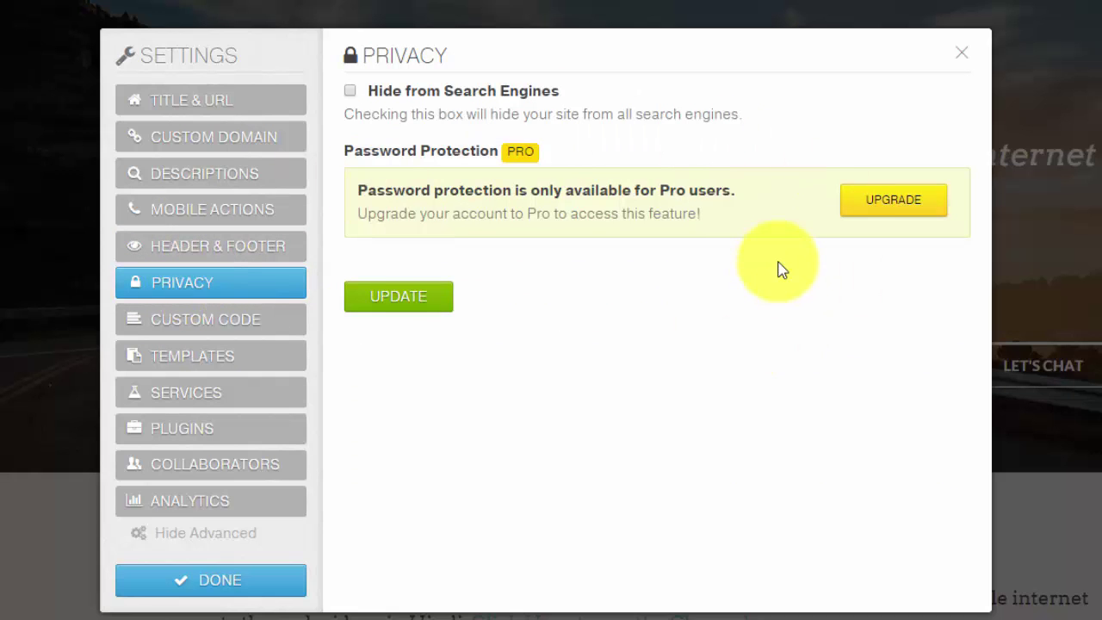
Review the Templates, Services, Plugins, Collaborators and Analytics settings, and close the site settings
left_click(240, 354)
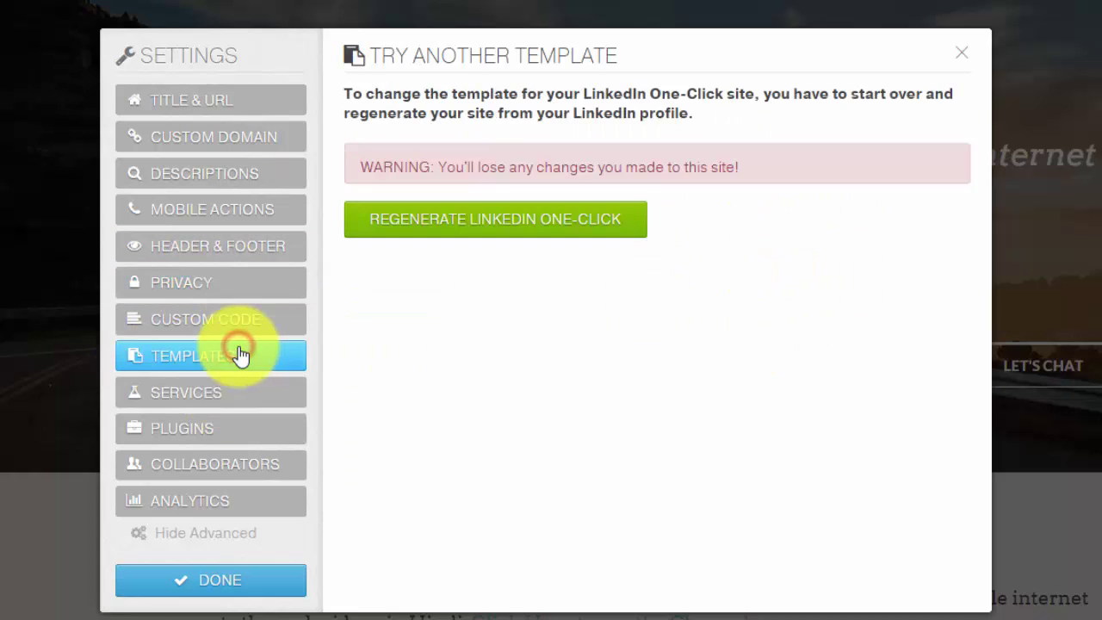
left_click(229, 393)
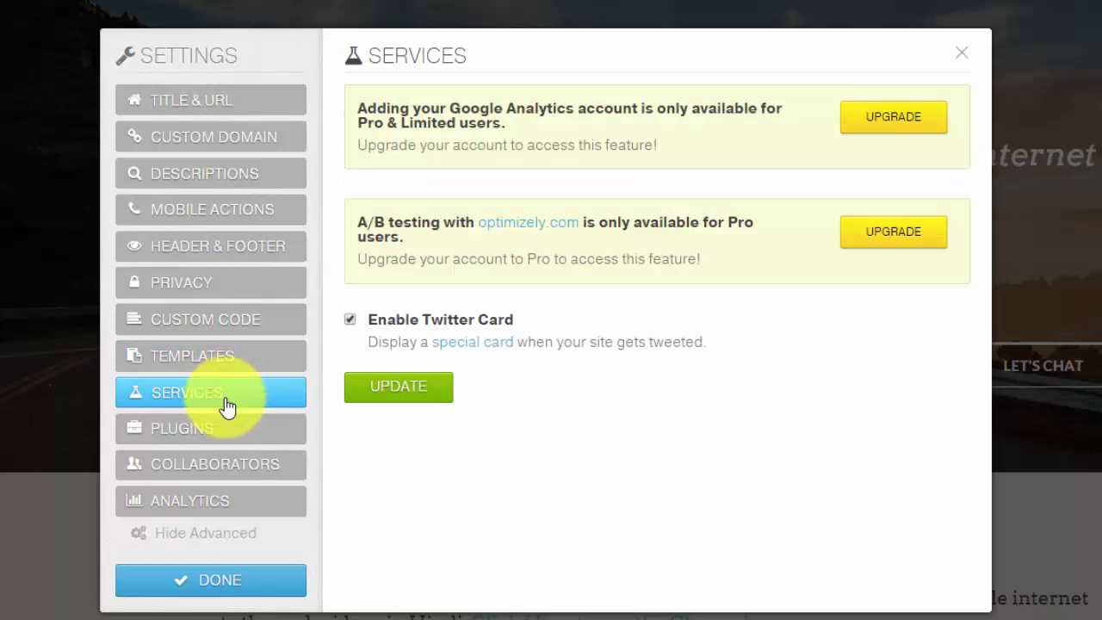
left_click(234, 437)
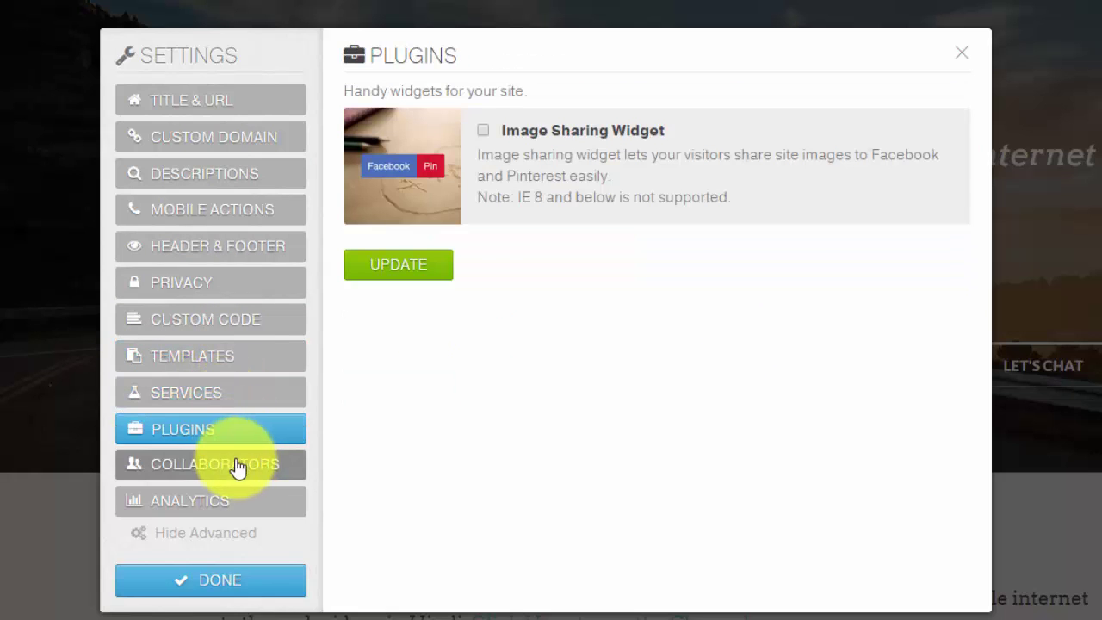
left_click(234, 465)
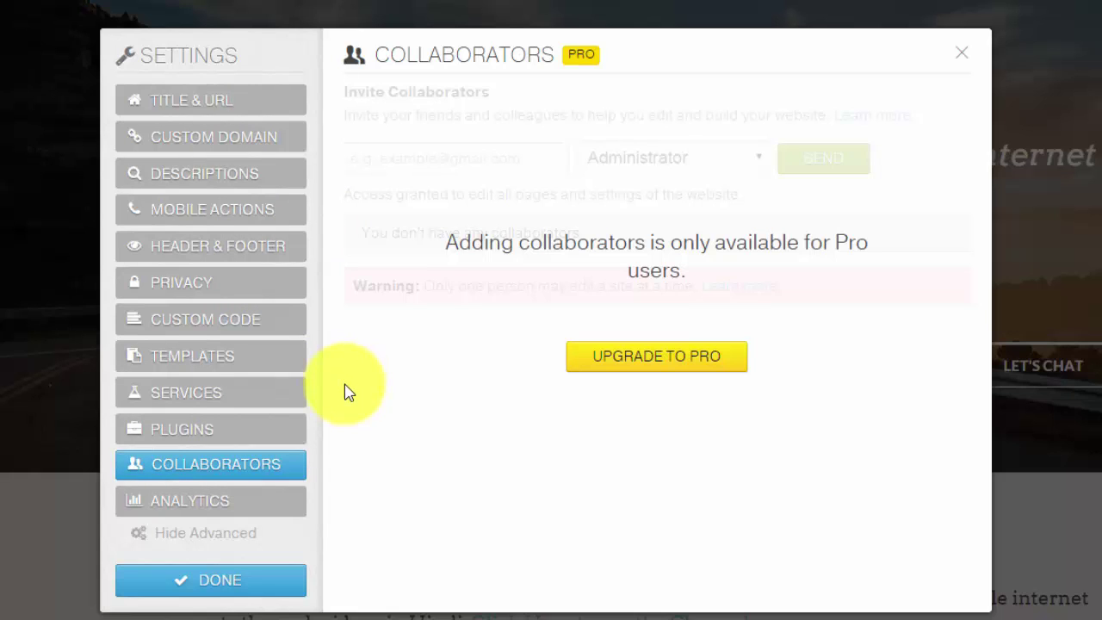
left_click(215, 506)
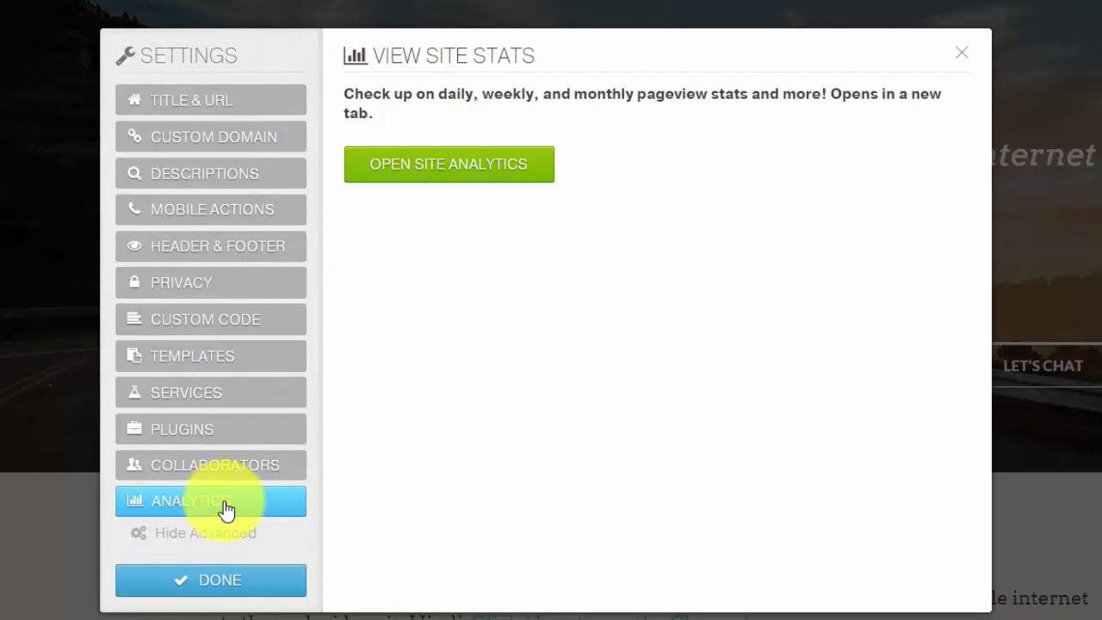
left_click(270, 590)
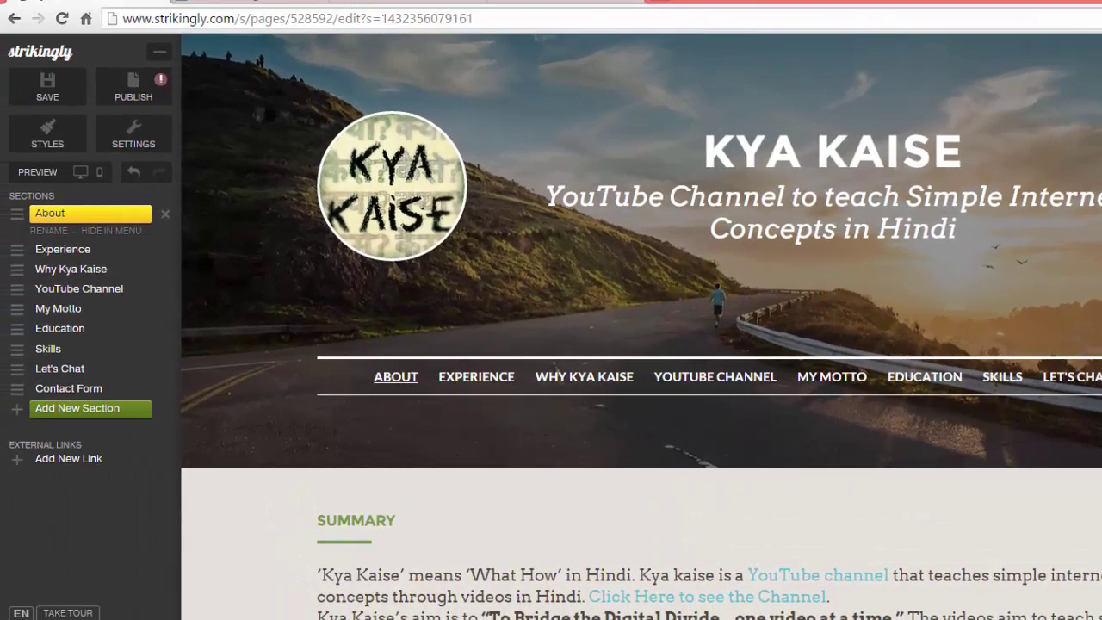
Look over the page down to Let's Chat, and publish the site at kyakaise.strikingly.com with title "Kya Kaise" and category Personal
scroll(886, 442, "down", 10)
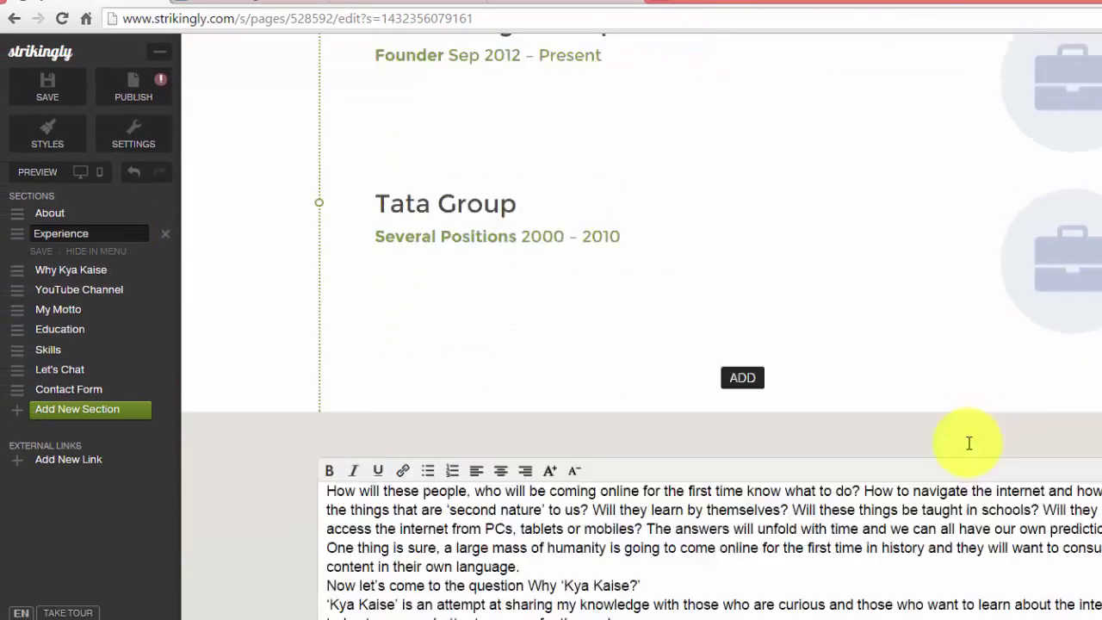
scroll(969, 443, "down", 15)
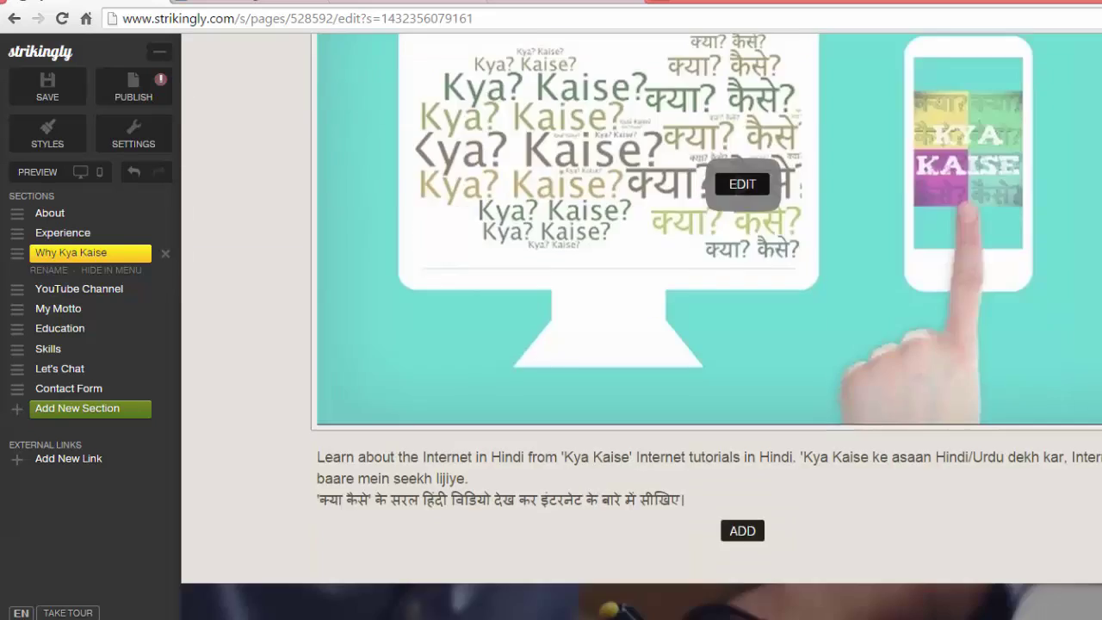
scroll(642, 326, "down", 15)
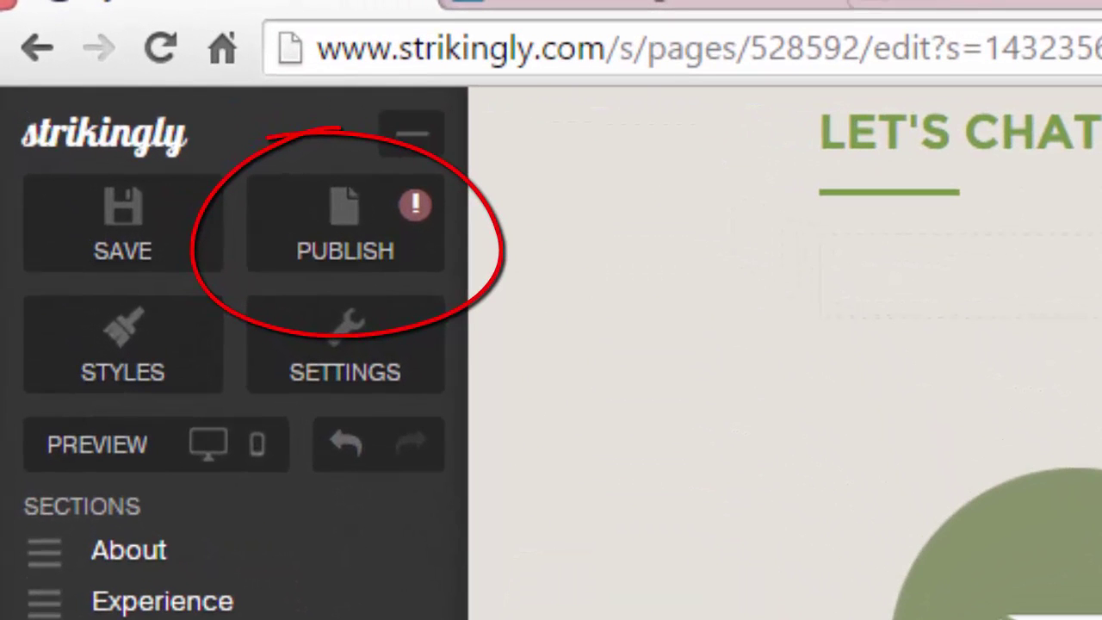
left_click(349, 246)
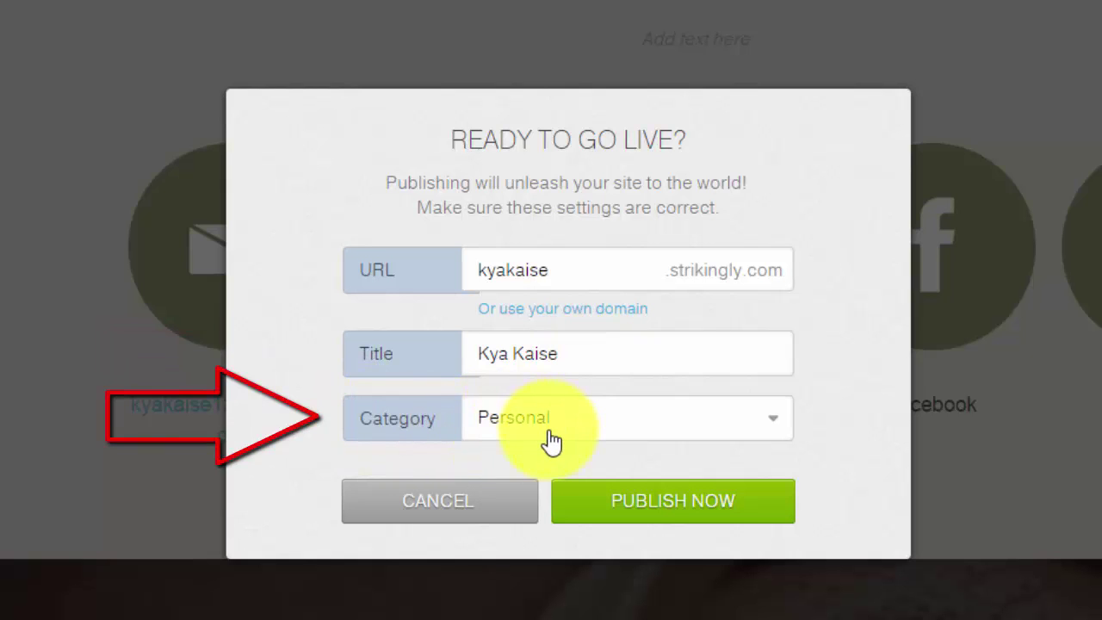
left_click(674, 513)
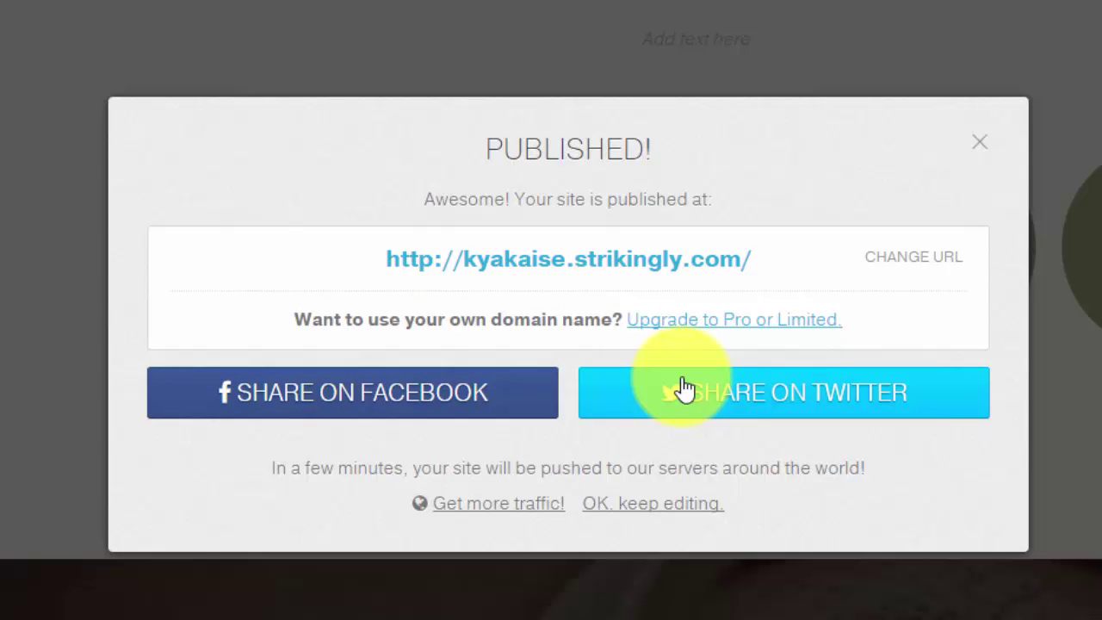
Share the published site on Facebook with the message "Main ne abhi abhi yeh Online Resume banaya", and return to the editor
left_click(429, 393)
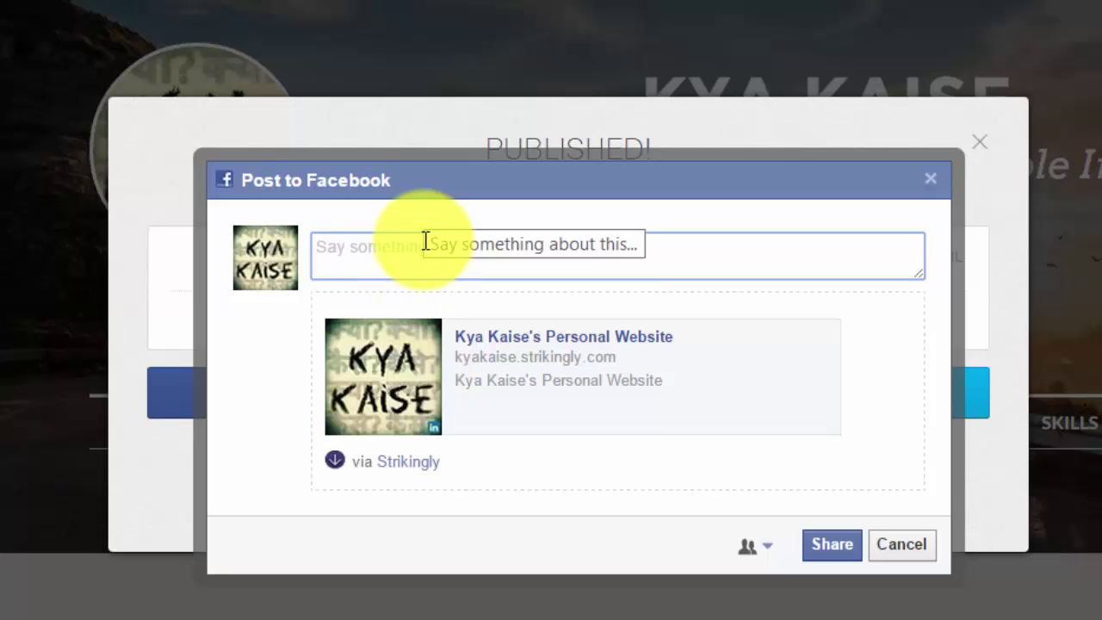
type("Main ne abhi a")
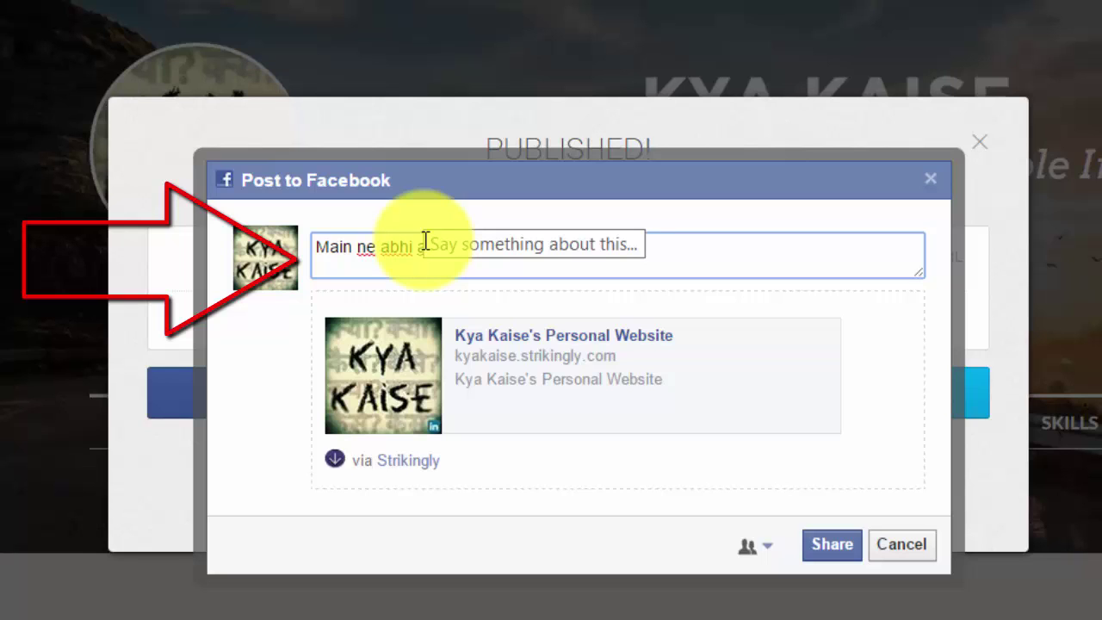
type("ya")
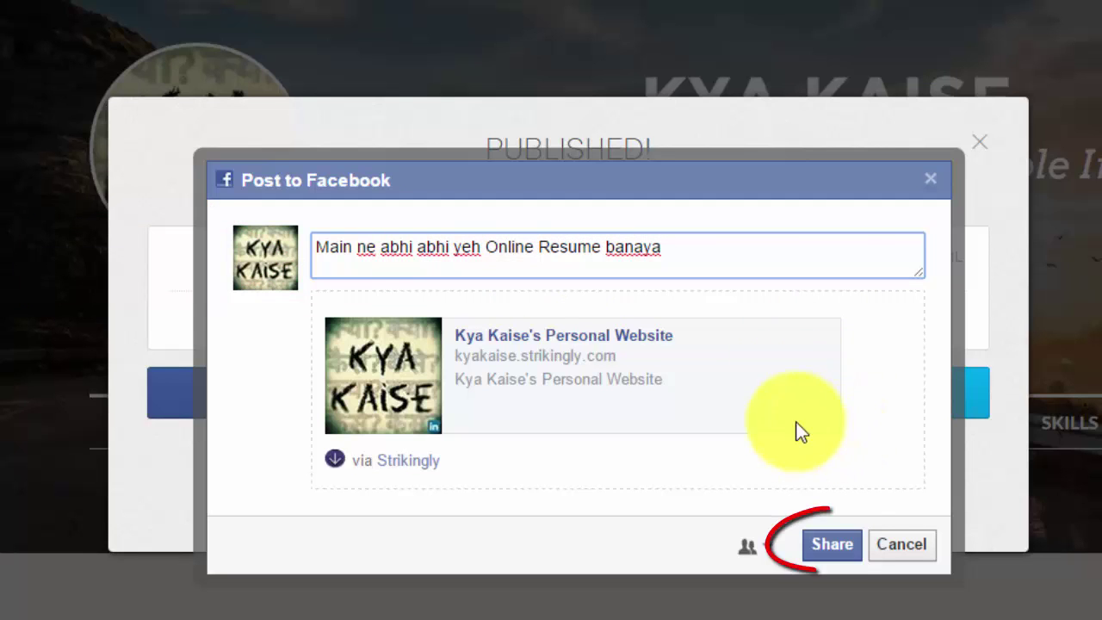
left_click(822, 547)
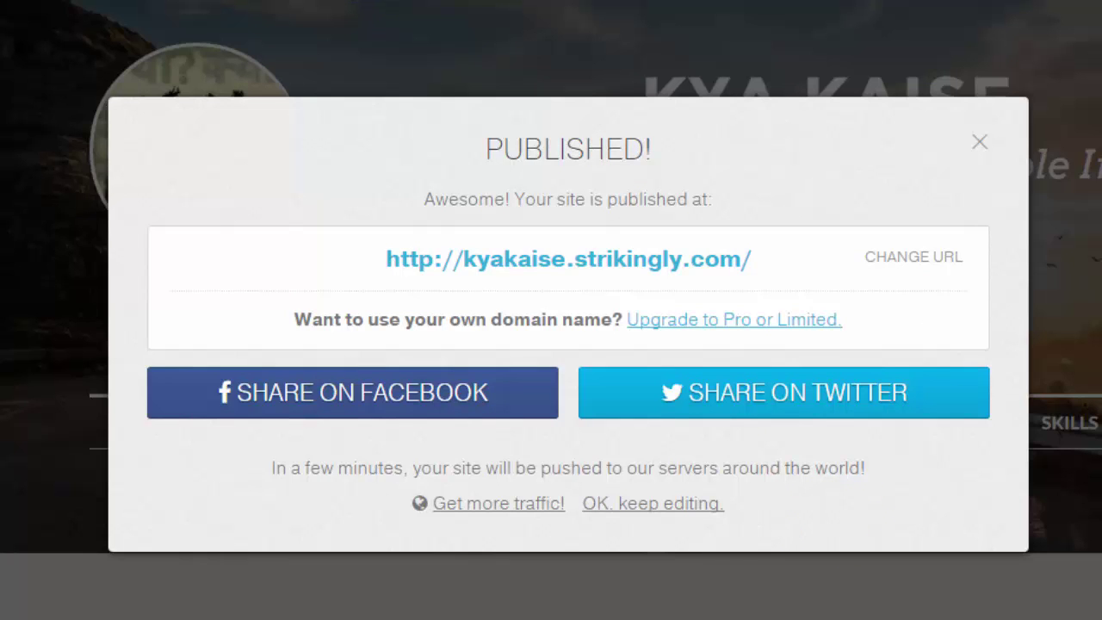
left_click(982, 148)
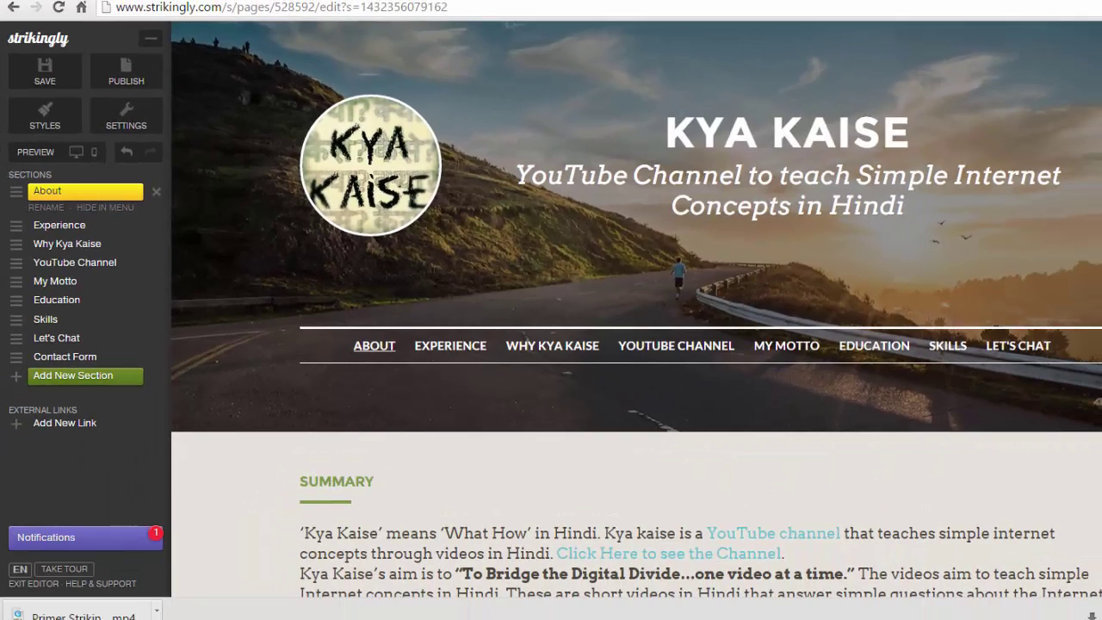
Exit the site editor and return to the dashboard of sites
scroll(1095, 450, "down", 6)
left_click(1096, 448)
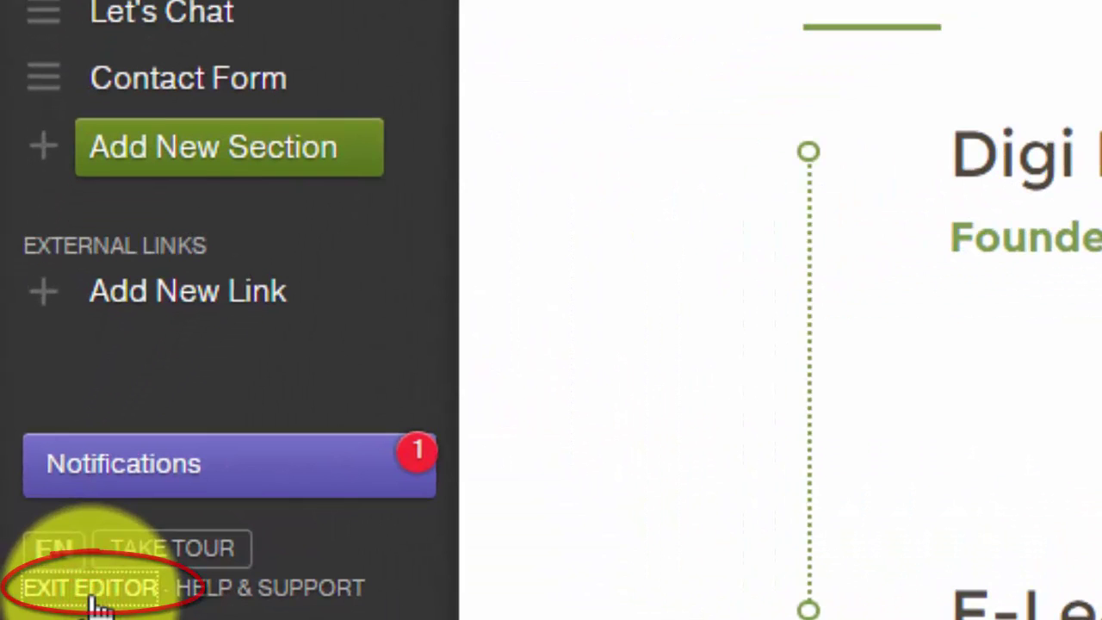
left_click(96, 602)
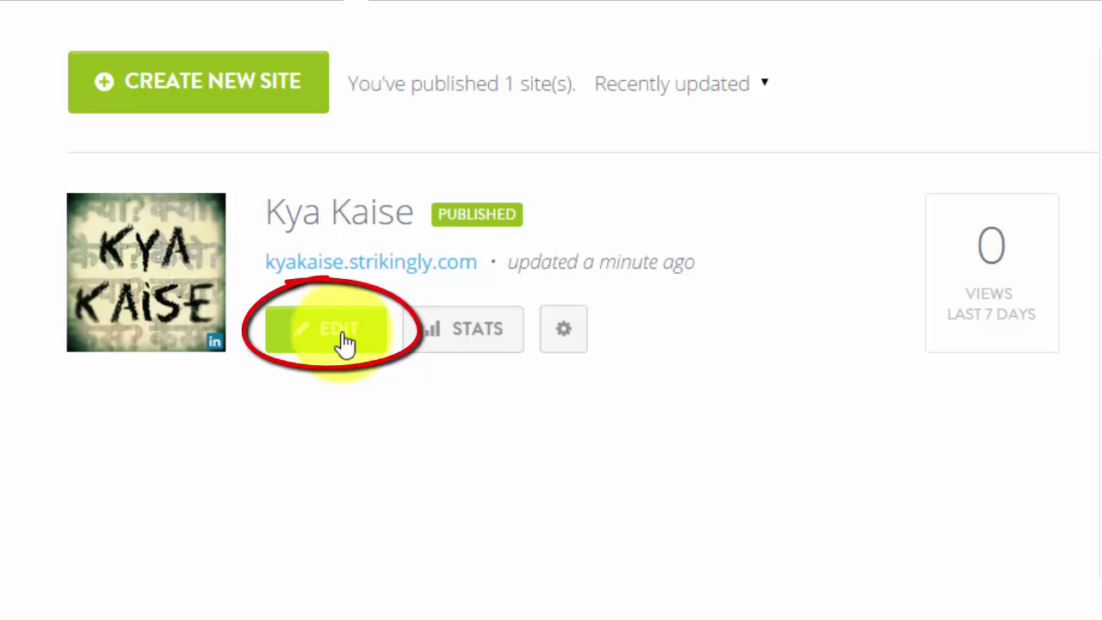
Look at the Kya Kaise site's clone, delete and unpublish options, and examine its visitor statistics down to the Unique Views chart
left_click(565, 337)
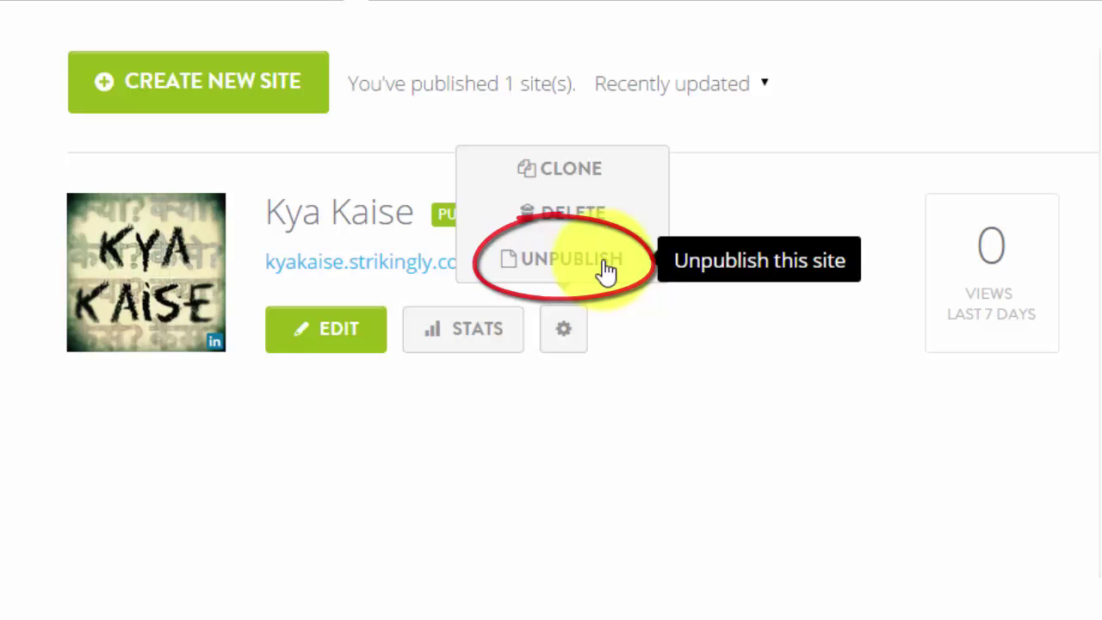
left_click(666, 329)
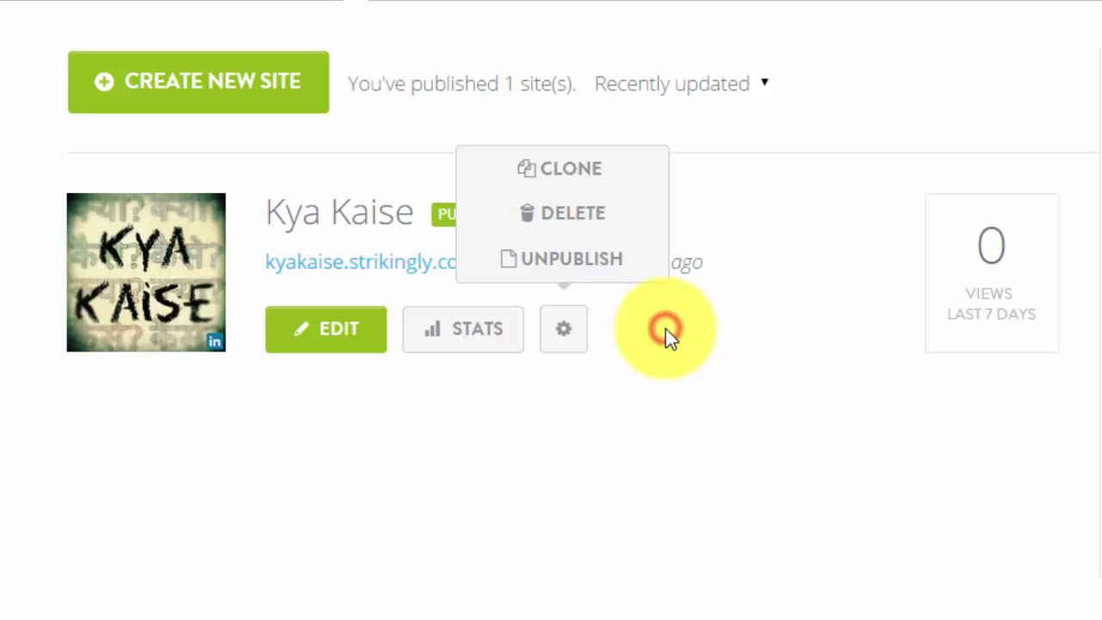
left_click(470, 334)
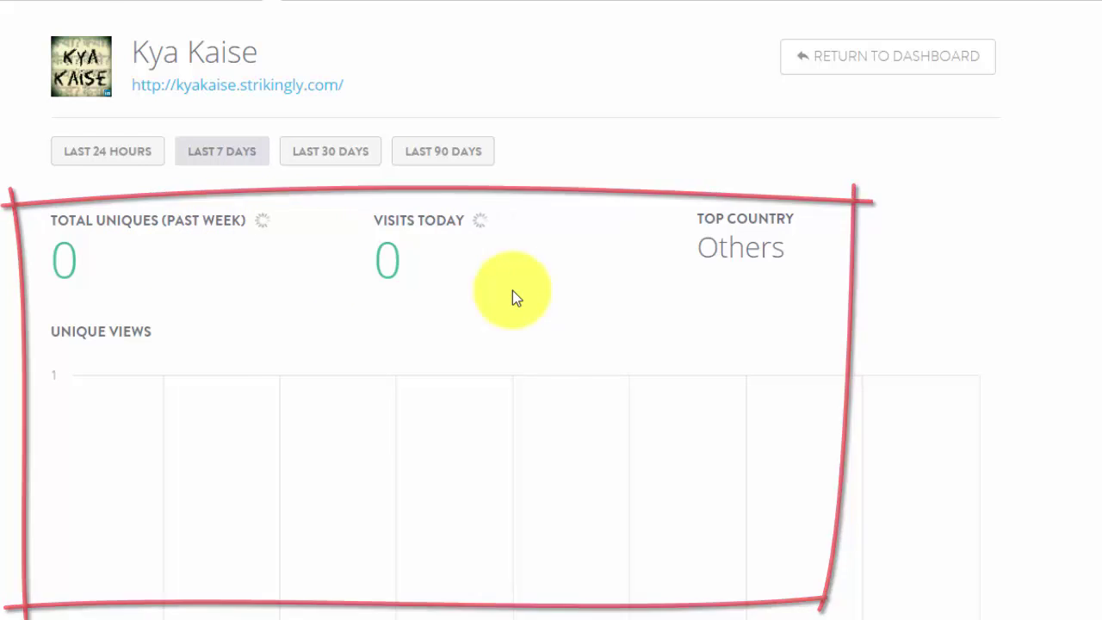
scroll(514, 291, "down", 1)
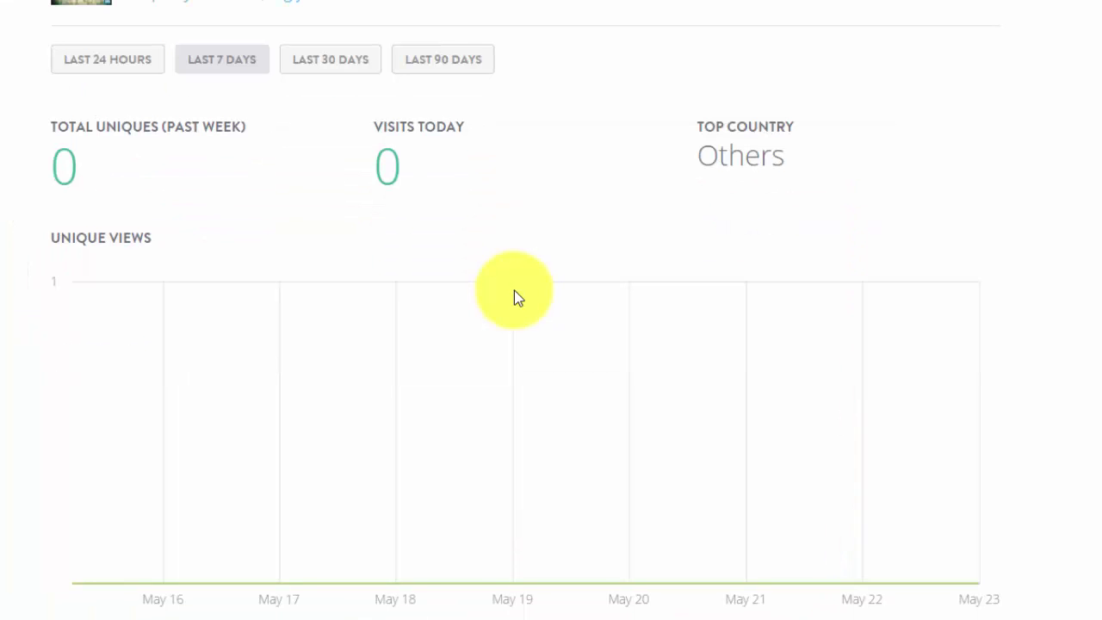